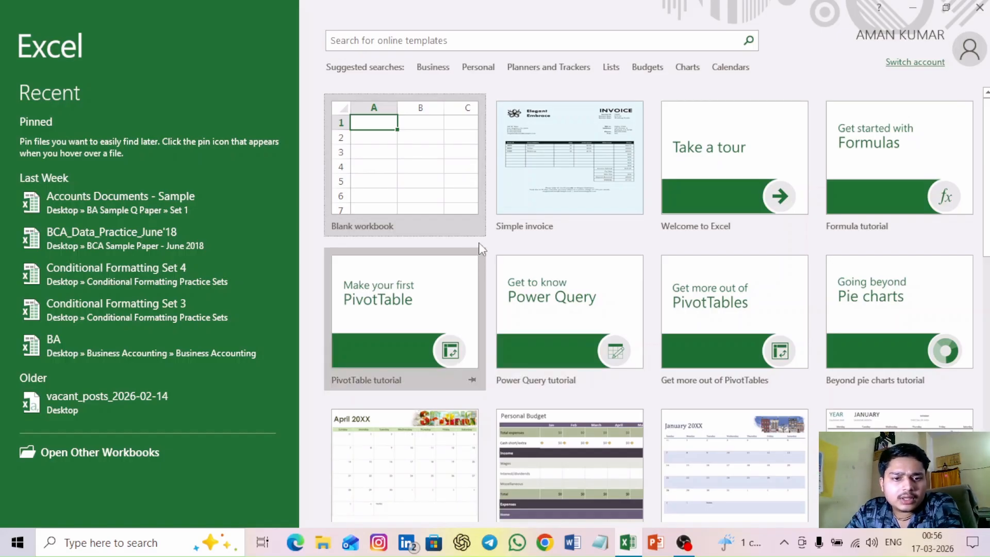
Create a blank workbook and select cells I7 and G5 to see their addresses in the Name Box.
left_click(456, 194)
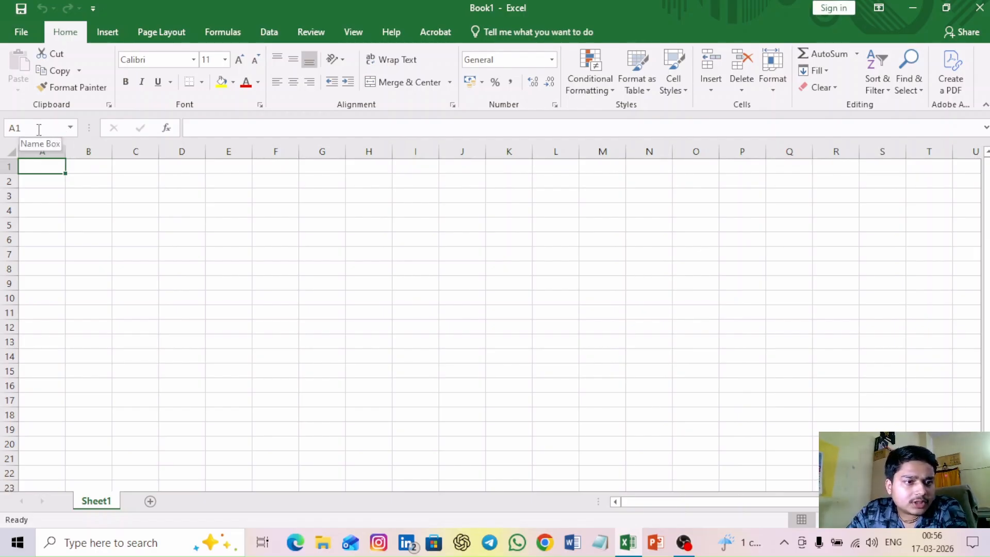
left_click(15, 128)
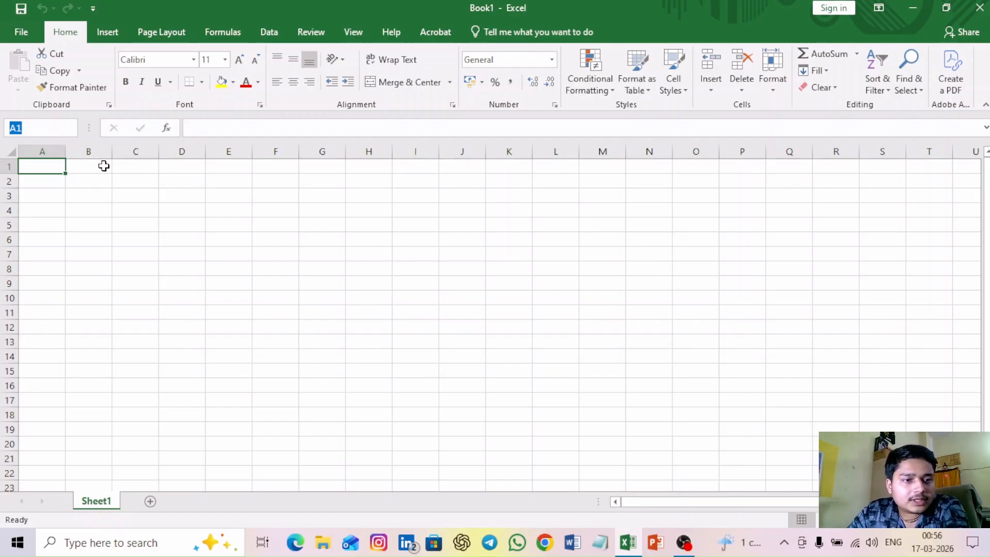
left_click(421, 250)
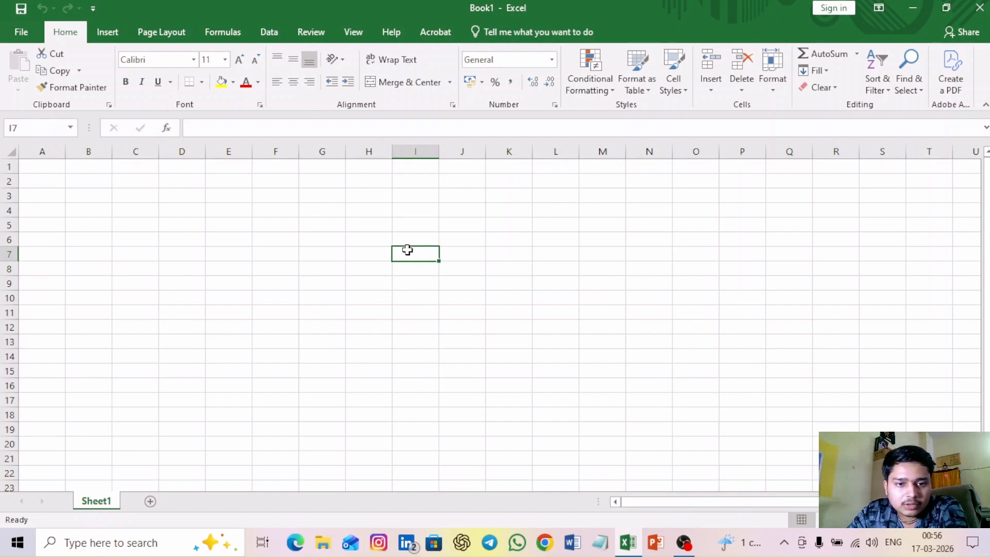
left_click(327, 229)
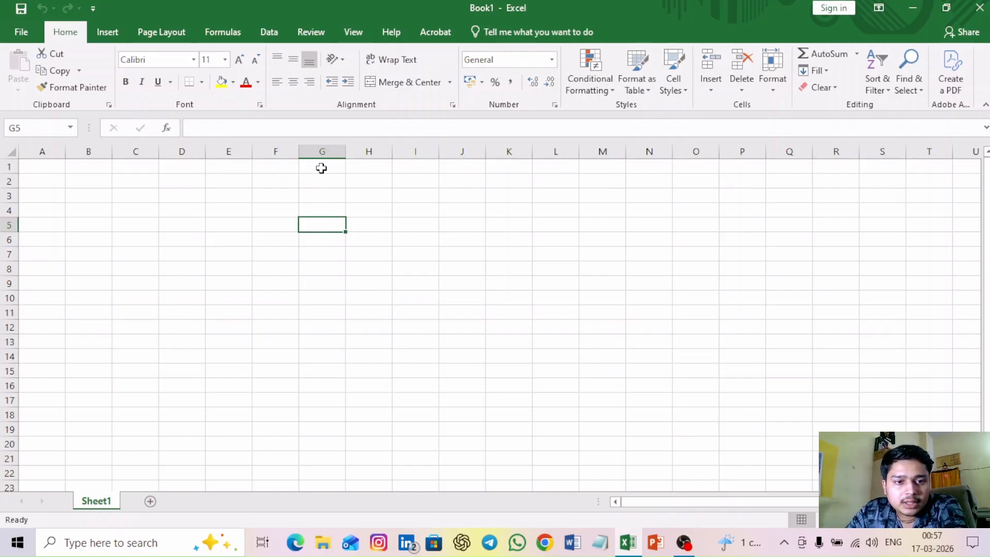
Select vertical cell ranges in column G and horizontal ranges in rows 8 and 10 to compare columns with rows.
left_click_drag(322, 166, 328, 444)
left_click_drag(137, 268, 505, 272)
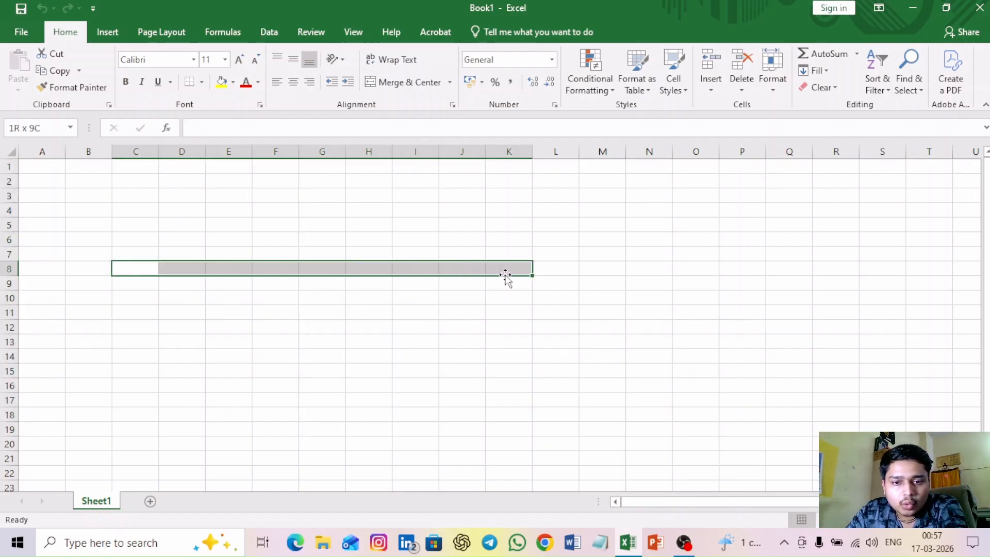
left_click(328, 220)
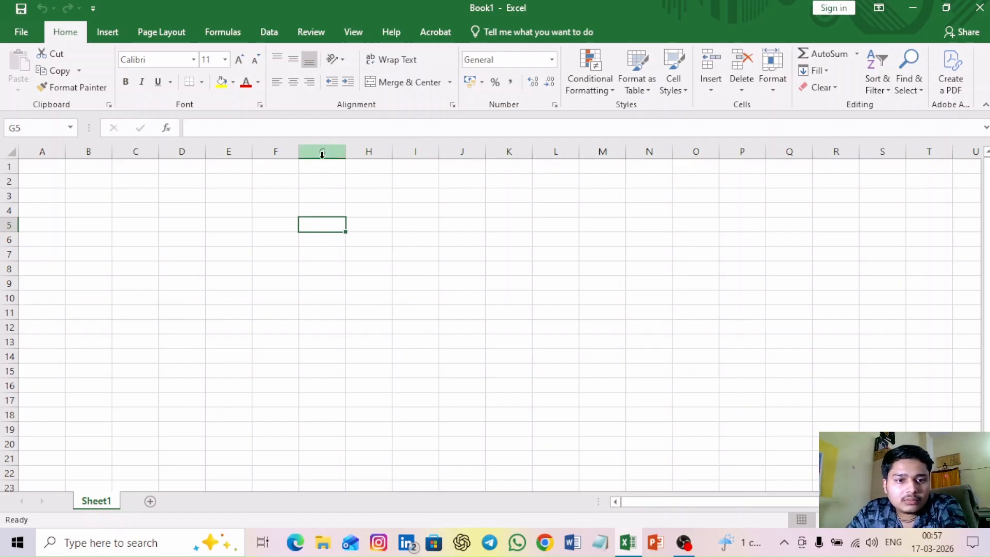
left_click_drag(320, 170, 329, 436)
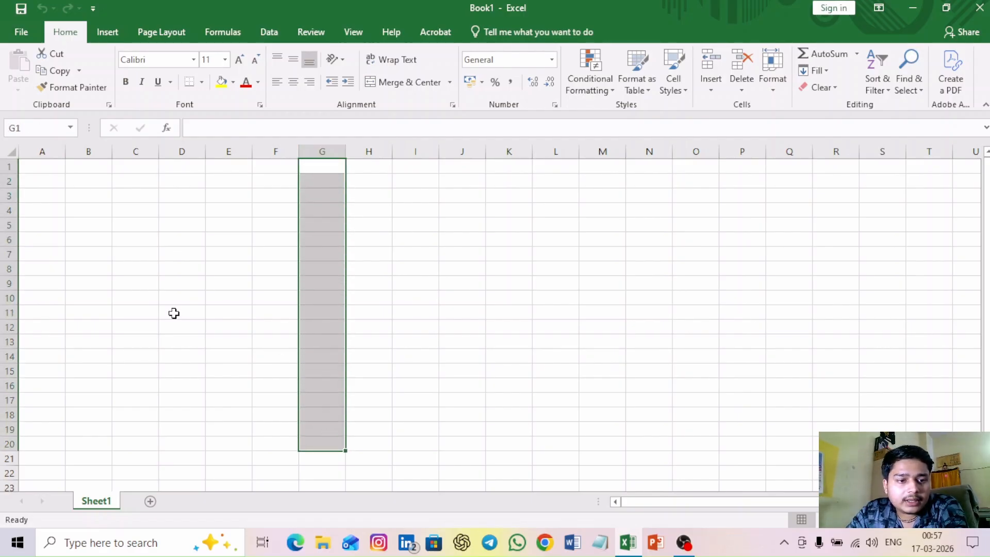
left_click_drag(153, 294, 583, 301)
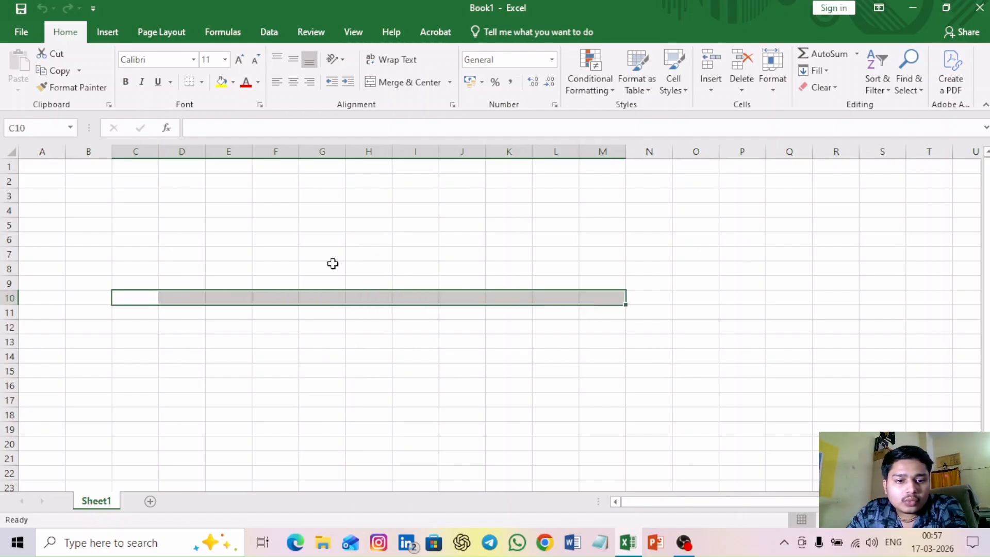
left_click_drag(326, 205, 338, 373)
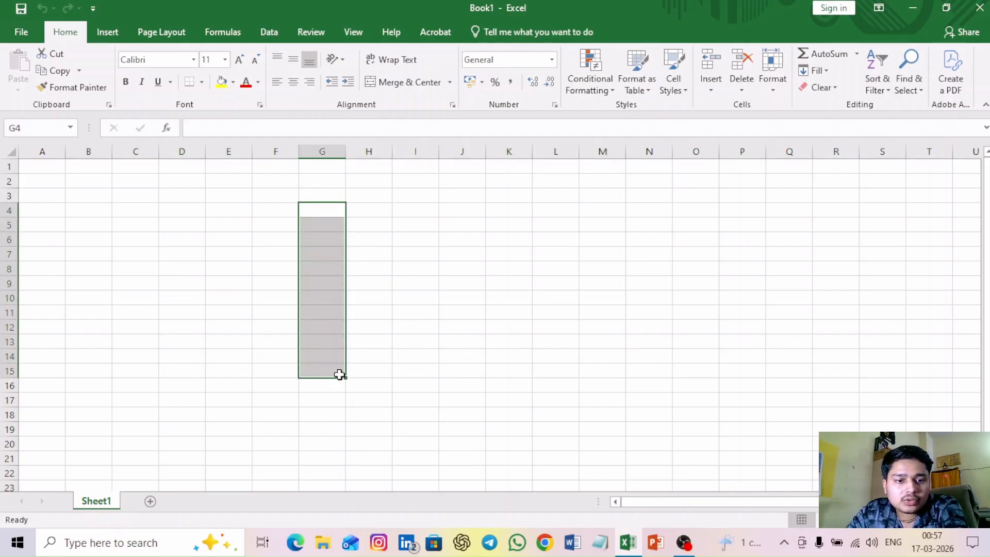
left_click(331, 293)
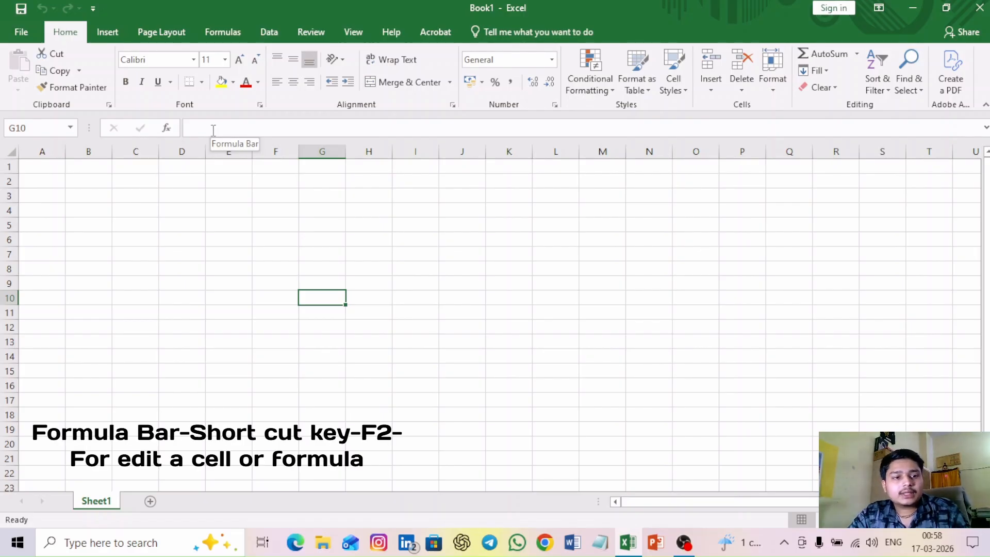
left_click(106, 210)
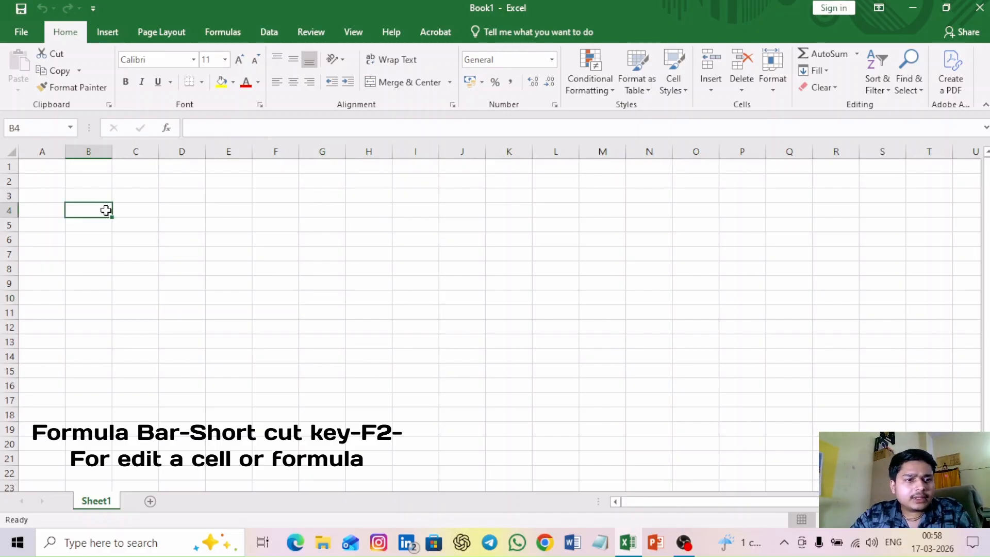
Enter the headers Name, Eng, Maths, Science, SST and Total in cells A1 to F1.
left_click(47, 171)
type("N")
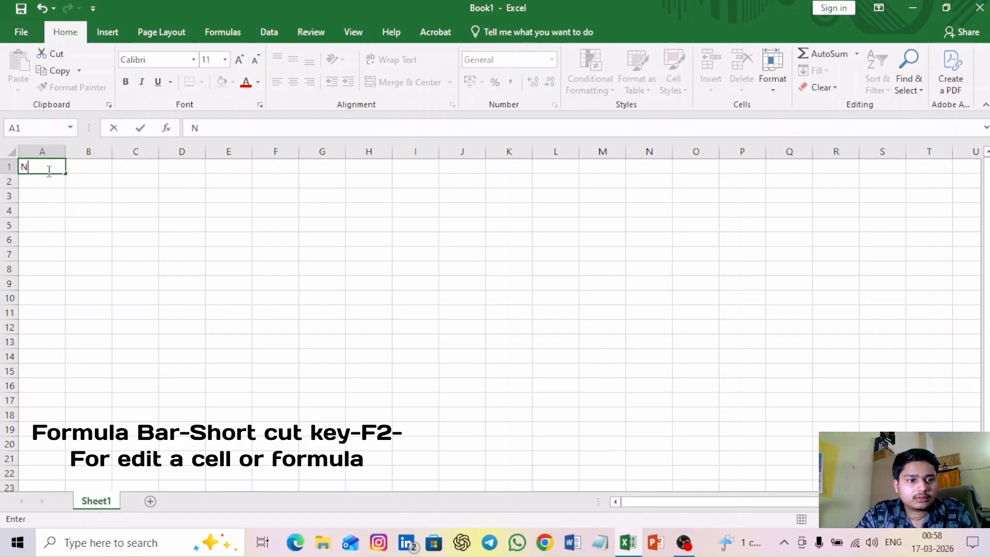
type("ame")
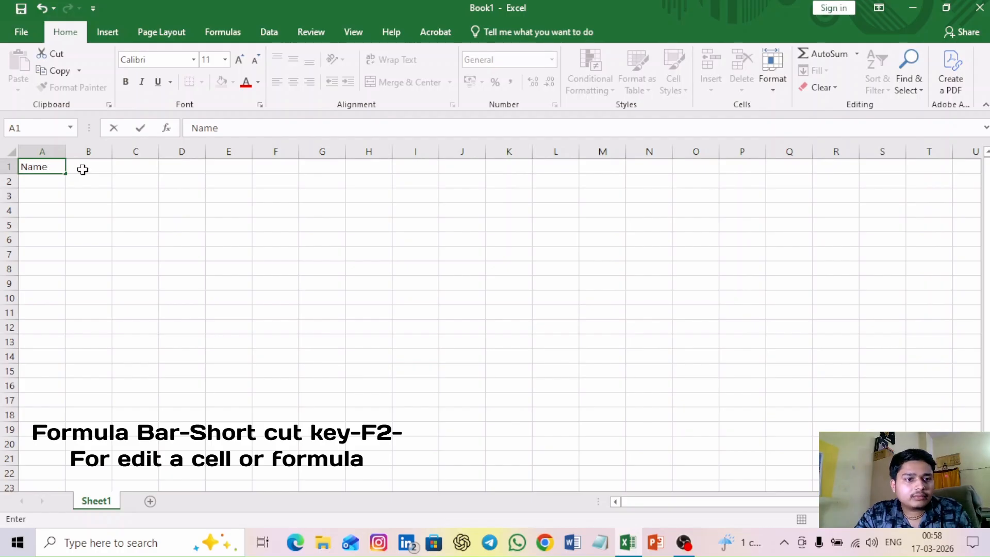
left_click(82, 169)
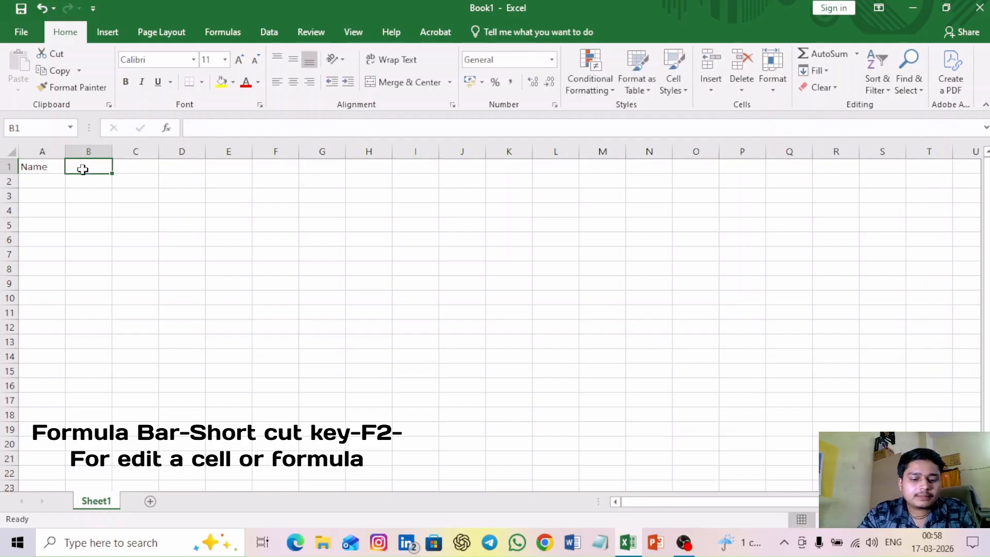
type("Eng")
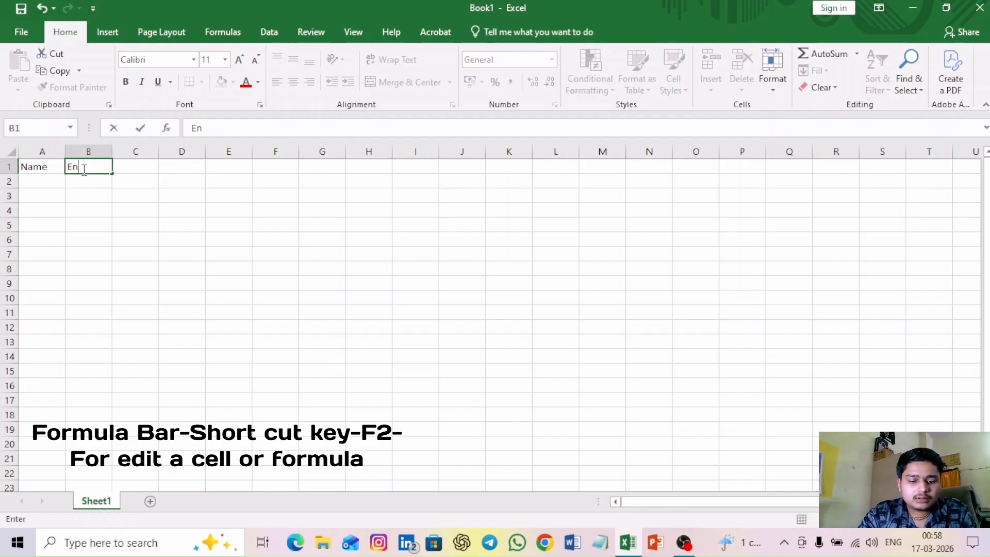
left_click(122, 170)
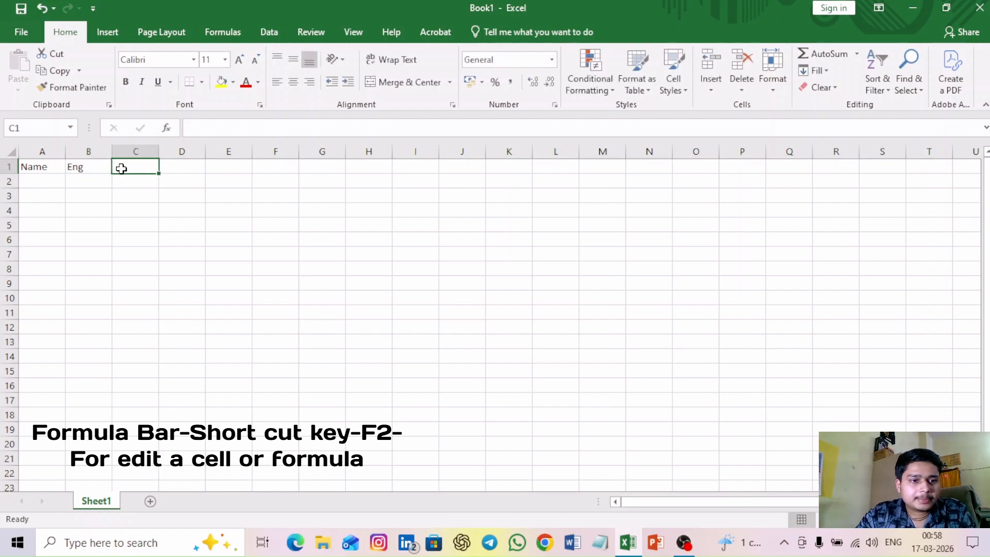
type("Math")
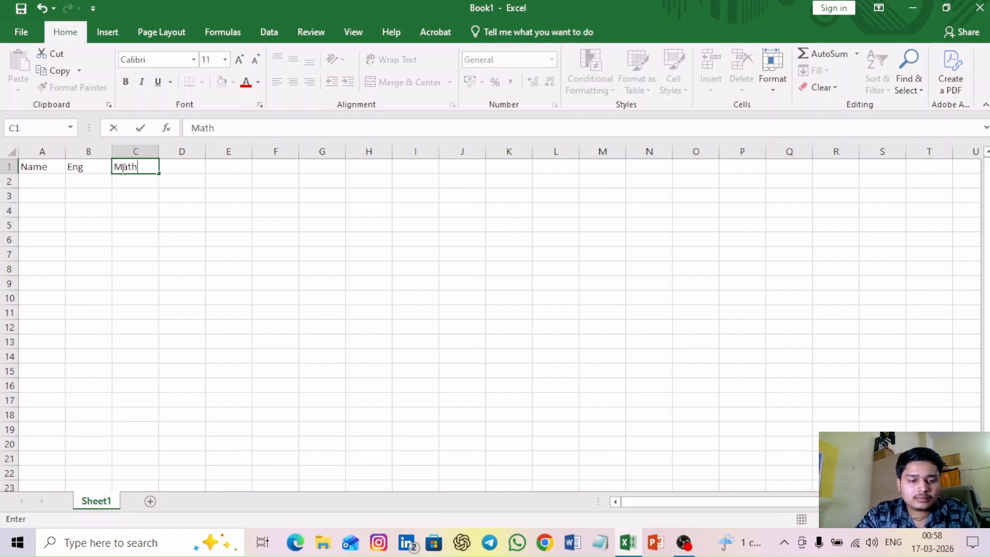
type("s")
left_click(178, 169)
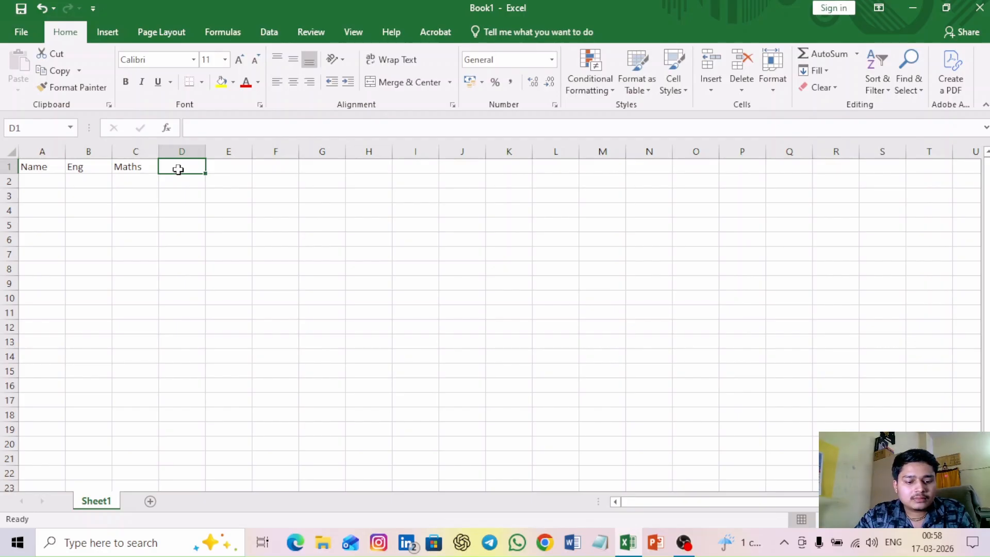
type("Science")
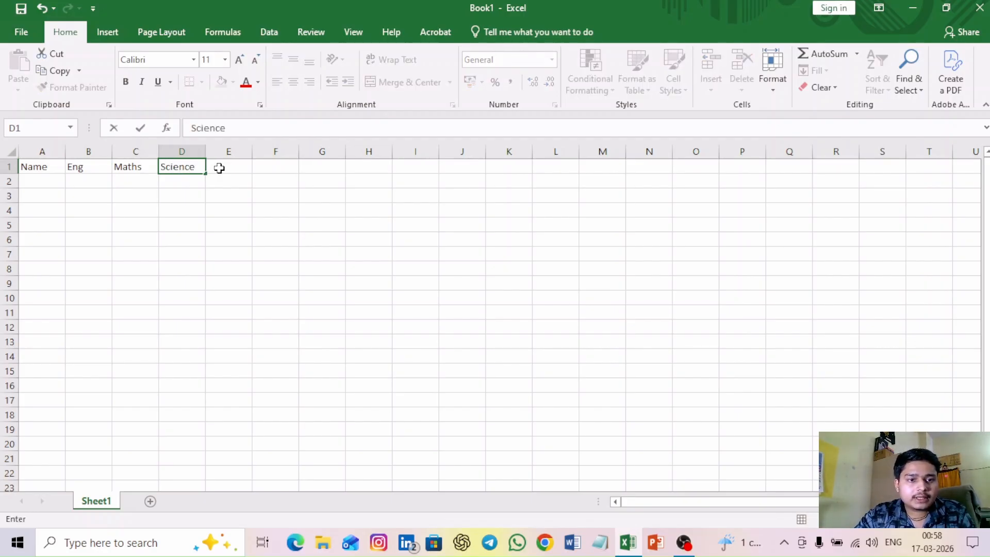
left_click(219, 168)
type("SST")
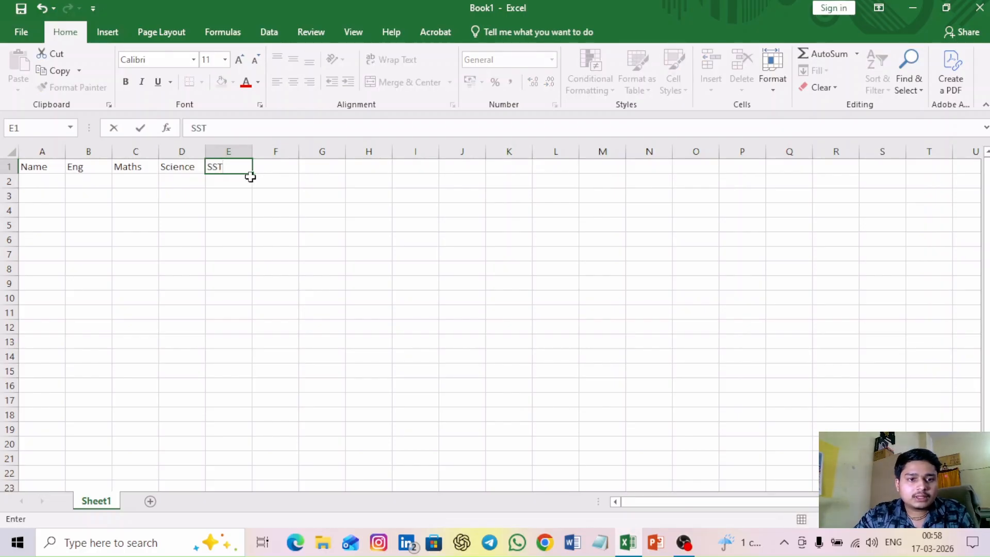
left_click(275, 173)
type("T")
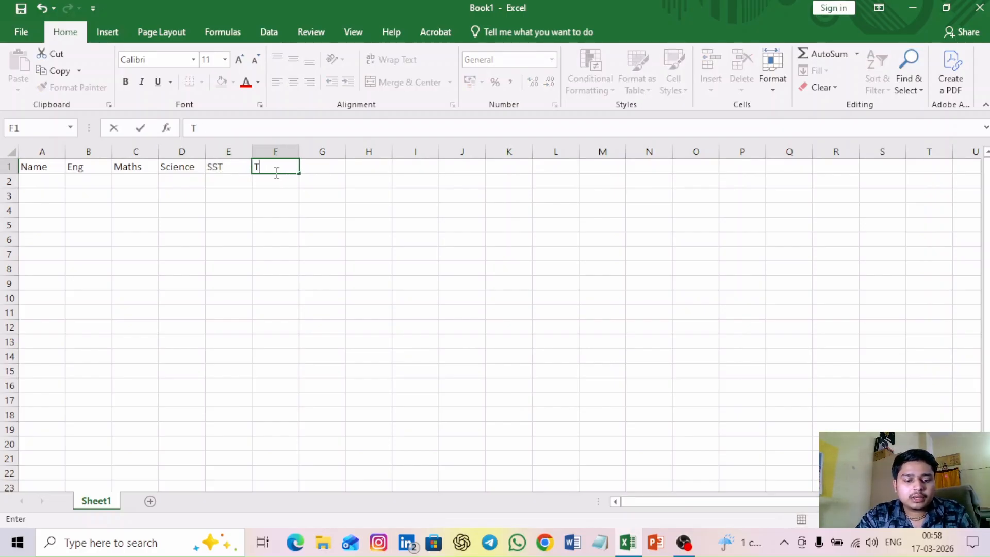
type("otal")
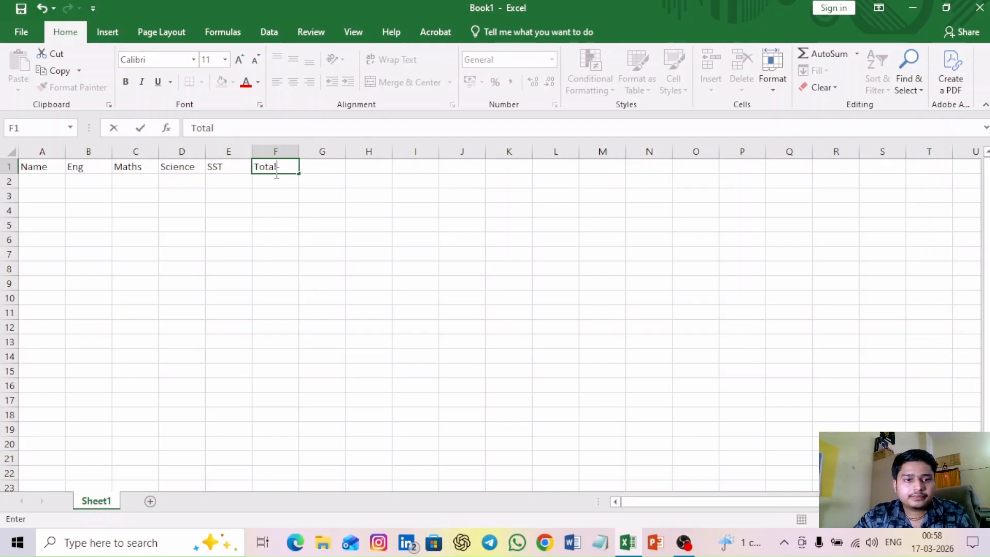
Fill the Name column from A2 to A10 with the letters A through I.
left_click(40, 184)
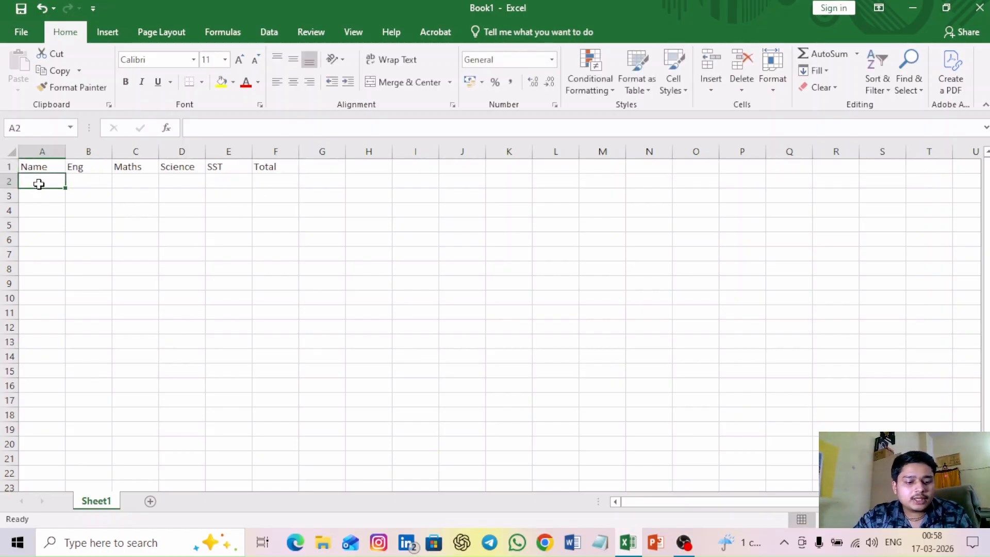
type("A")
key("Return")
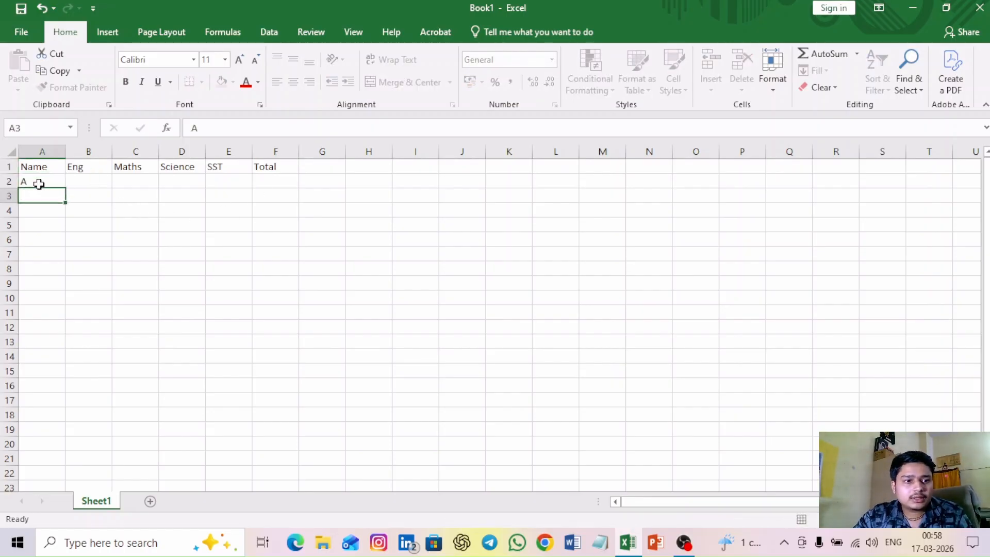
type("B")
key("Return")
type("C")
key("Return")
type("D")
key("Return")
type("E")
key("Return")
type("F")
key("Return")
type("G")
key("Return")
type("H")
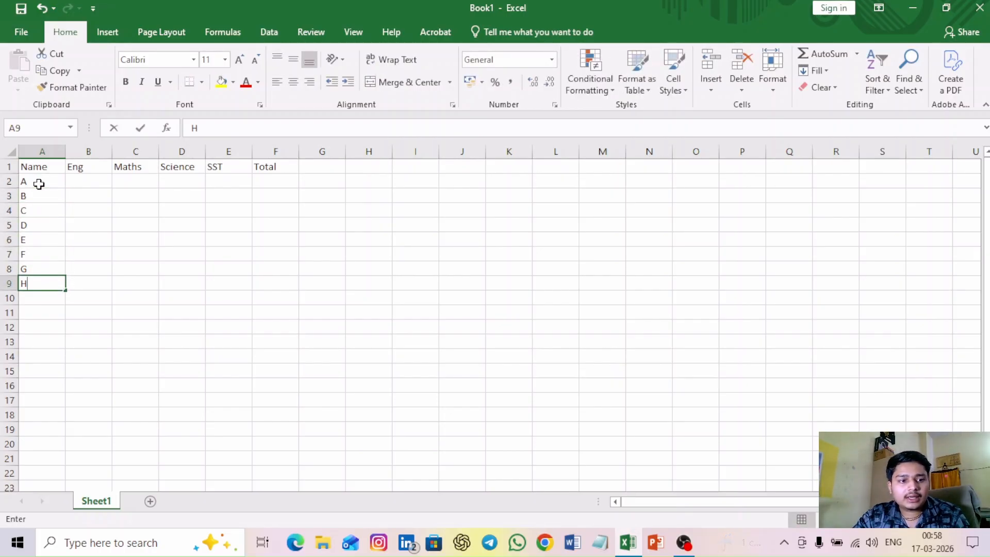
key("Return")
type("L")
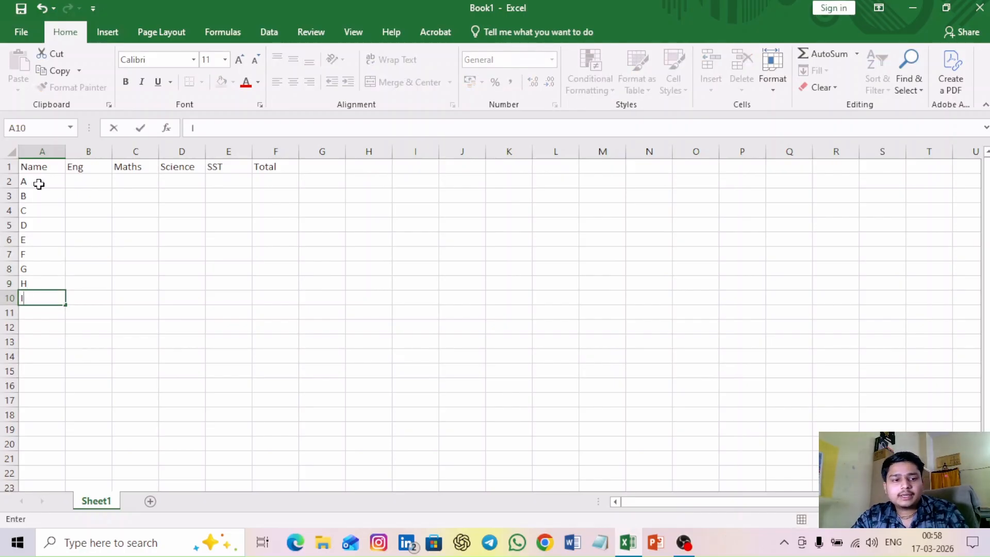
Enter the Eng marks 78, 56, 87, 56, 34, 55, 67, 87 and 55 in cells B2 to B10.
left_click(90, 183)
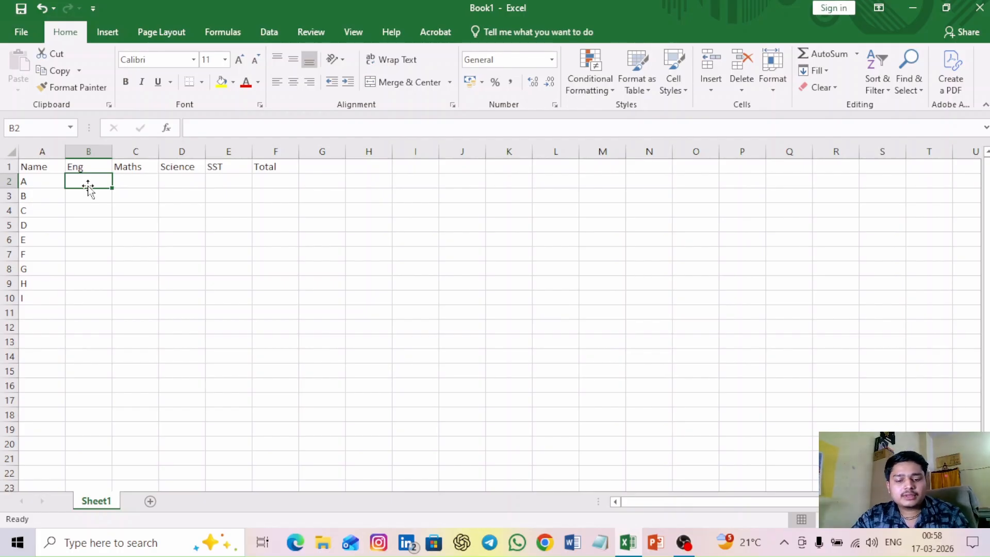
type("78")
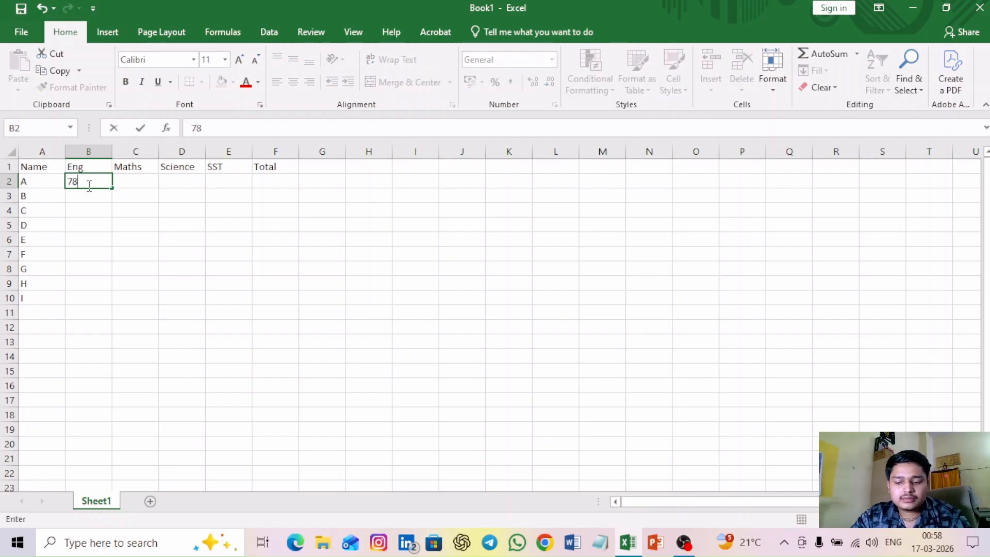
key("Return")
type("56")
key("Return")
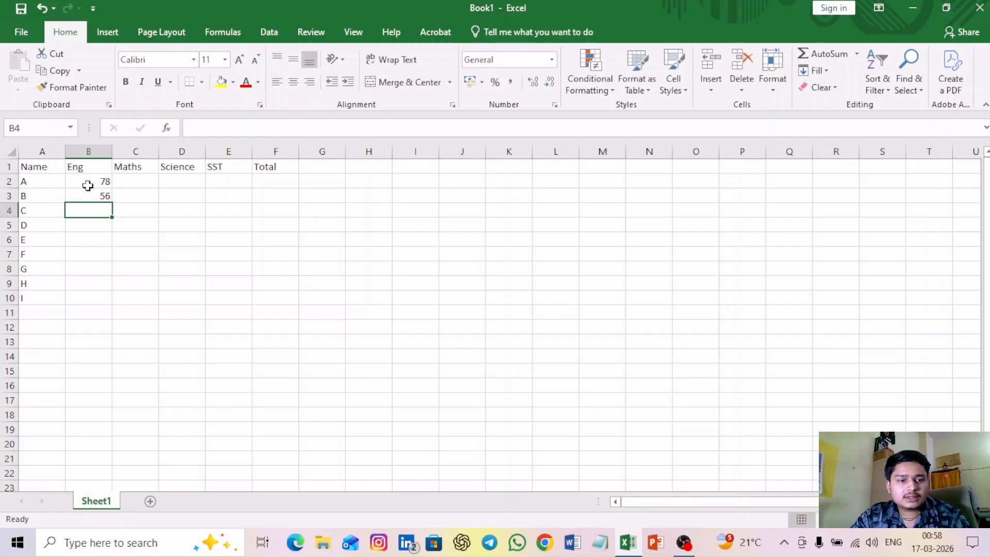
type("87")
key("Return")
type("56")
key("Return")
type("34")
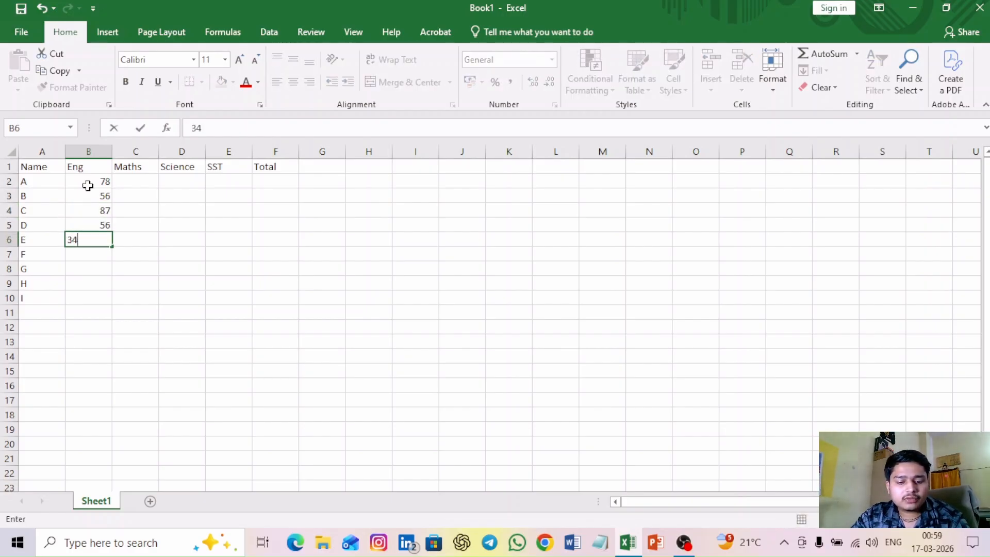
key("Return")
type("55")
key("Return")
type("67")
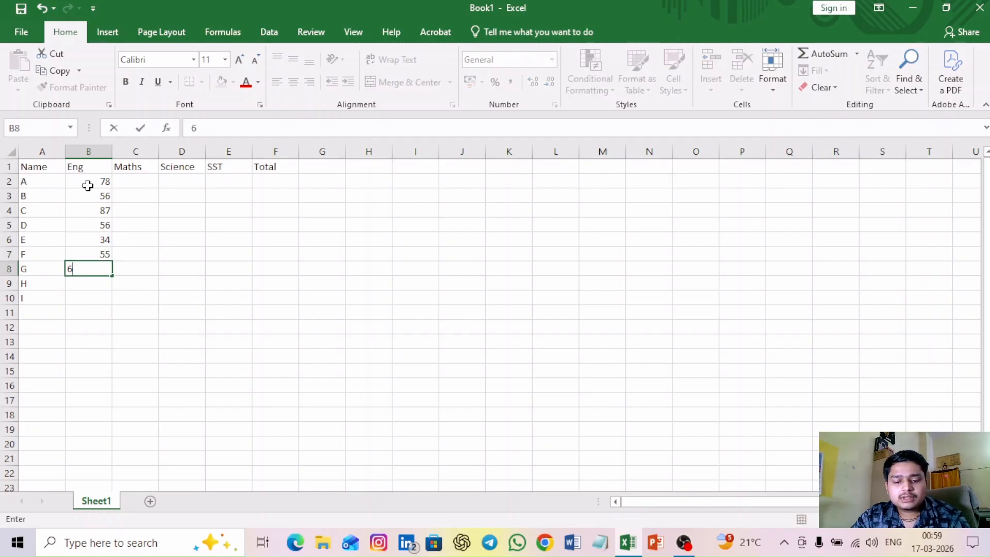
key("Return")
type("87")
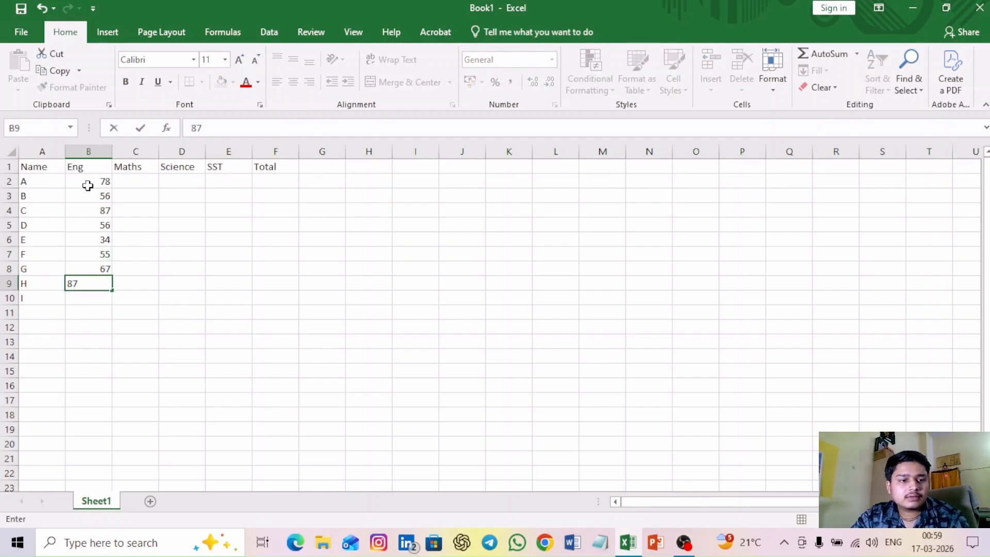
key("Return")
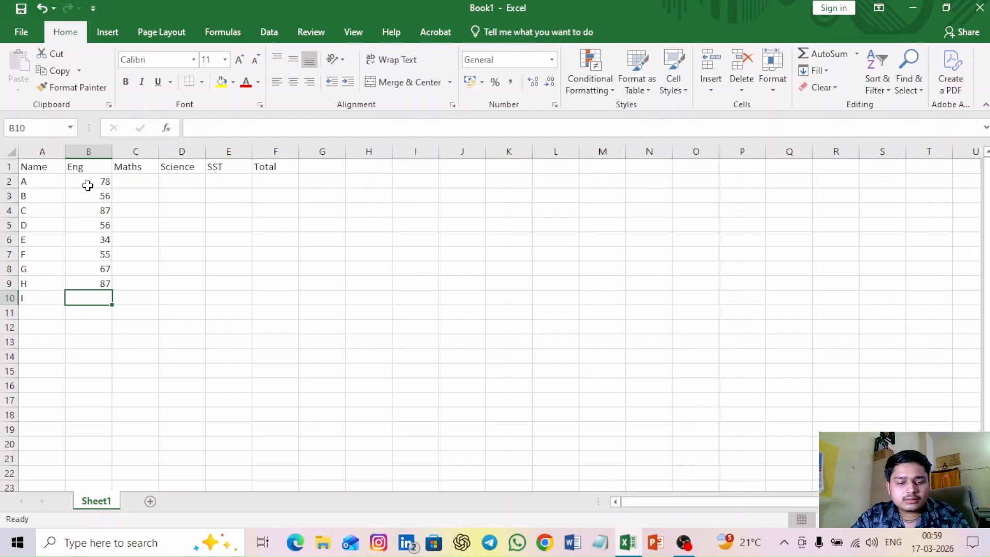
type("55")
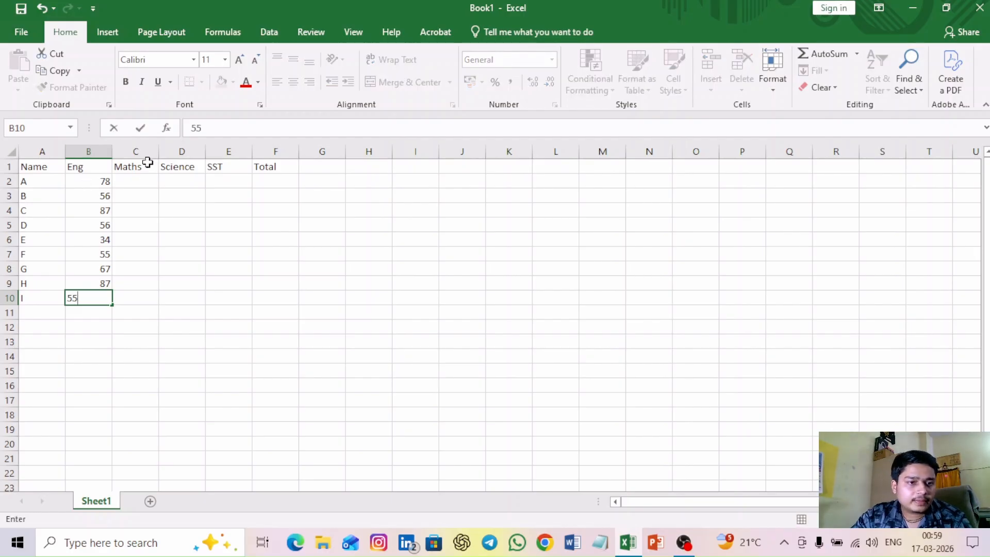
left_click(144, 181)
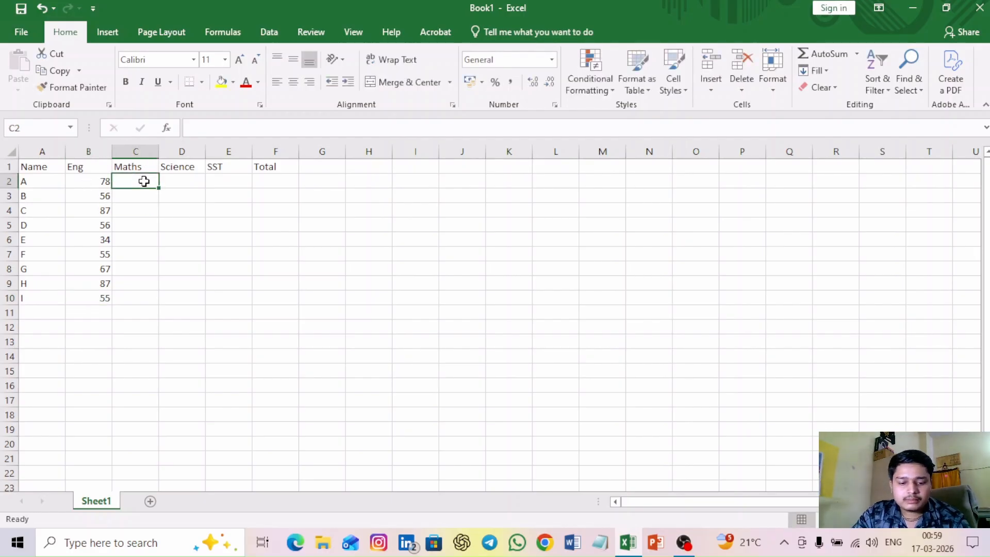
Enter the Maths marks 55, 78, 98, 76, 55, 34, 56, 88 and 98 in cells C2 to C10.
key("Return")
type("55")
key("Return")
type("78")
key("Return")
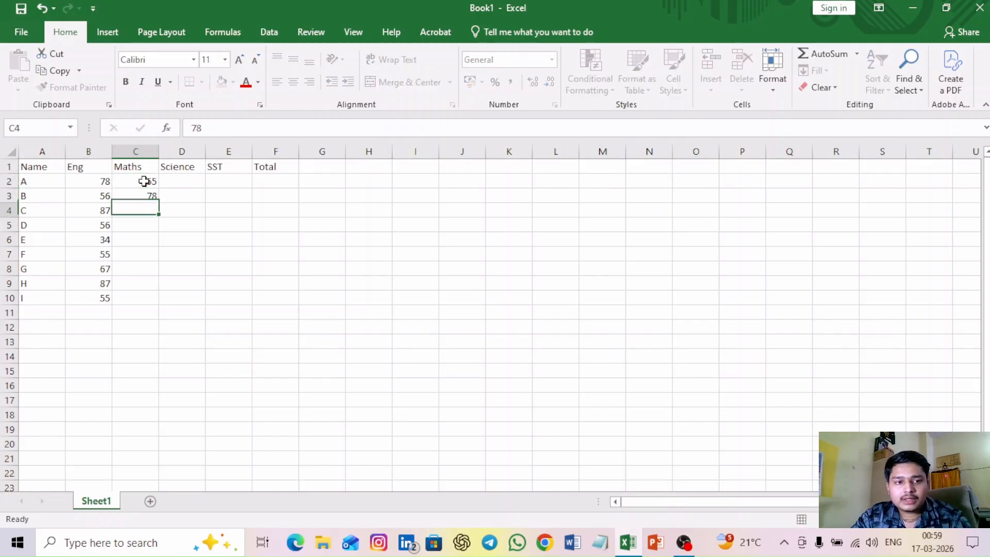
type("98")
key("Return")
type("76")
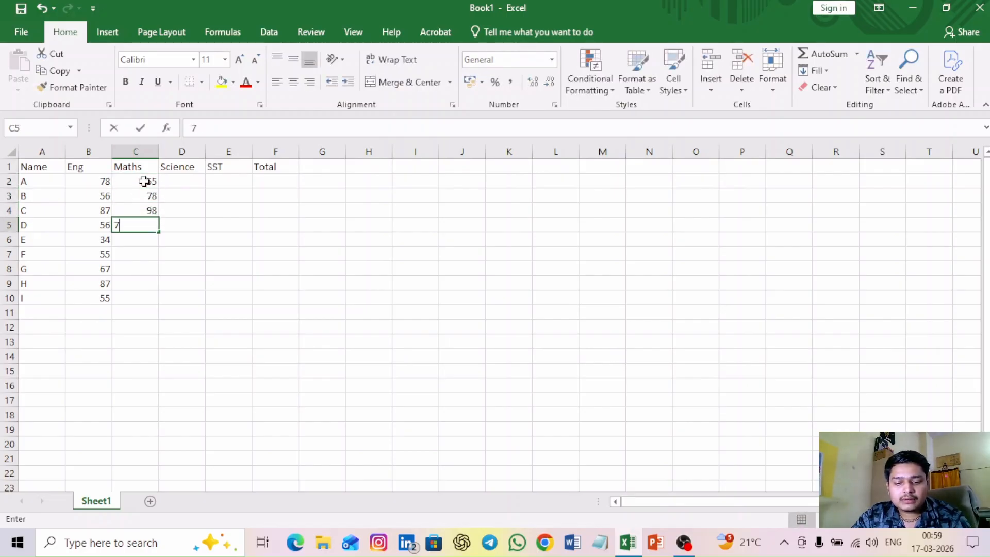
key("Return")
type("55")
key("Return")
type("34")
key("Return")
type("56")
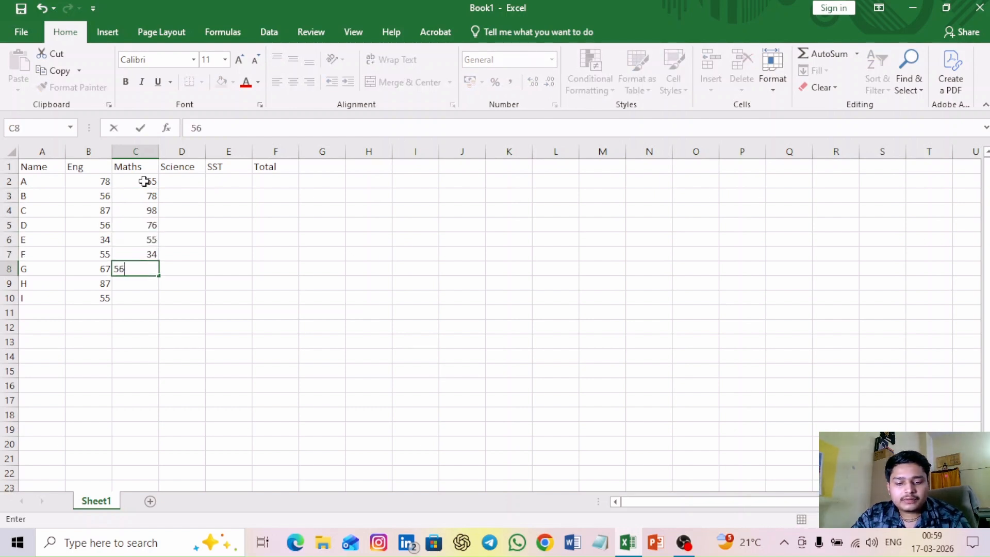
key("Return")
type("88")
key("Return")
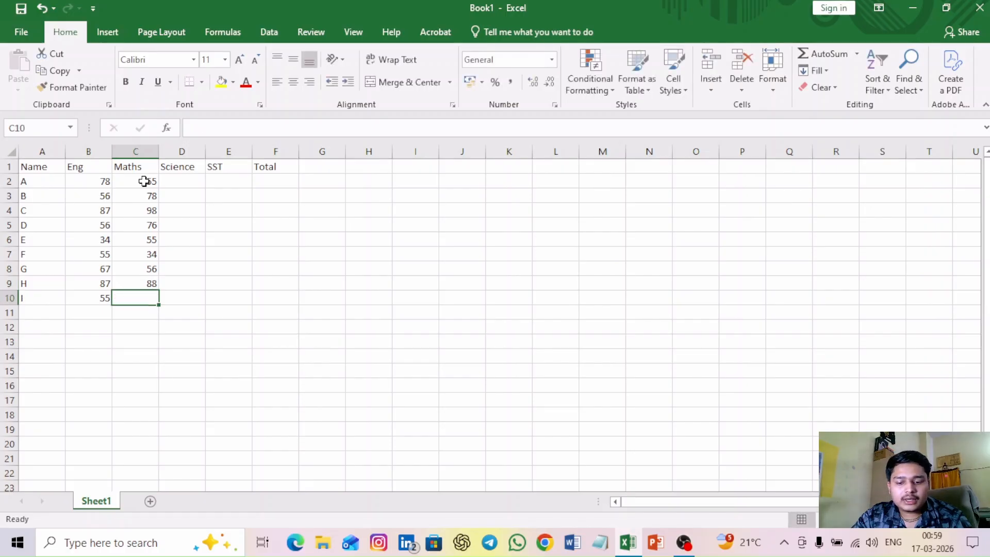
type("98")
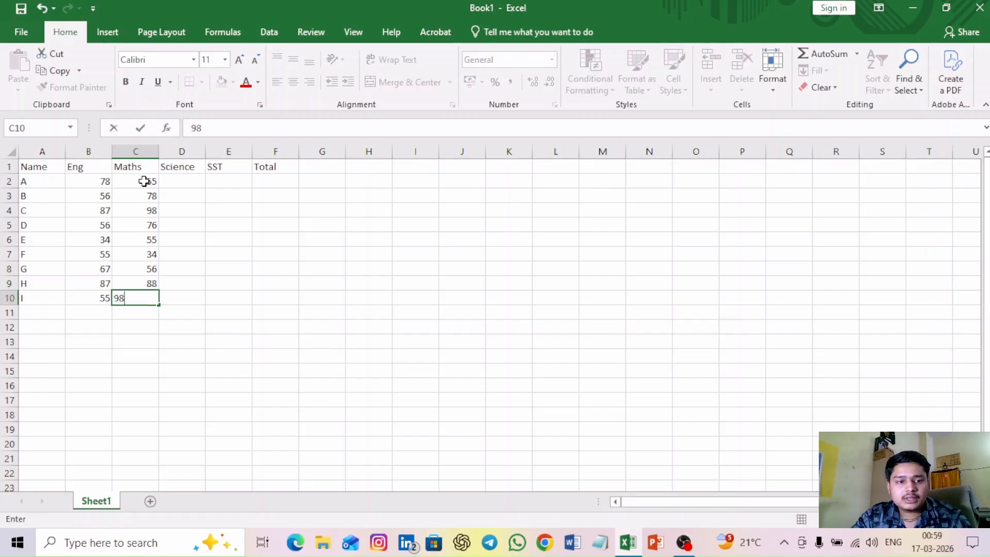
Enter the Science marks 45, 67, 46, 45, 33 and 22 in cells D3 to D8.
left_click(186, 180)
key("Return")
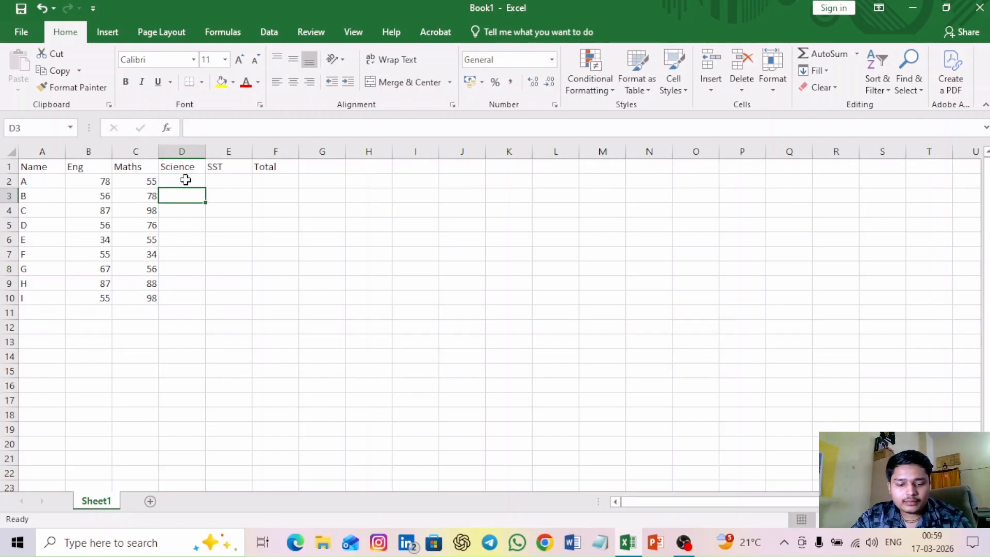
type("45")
key("Return")
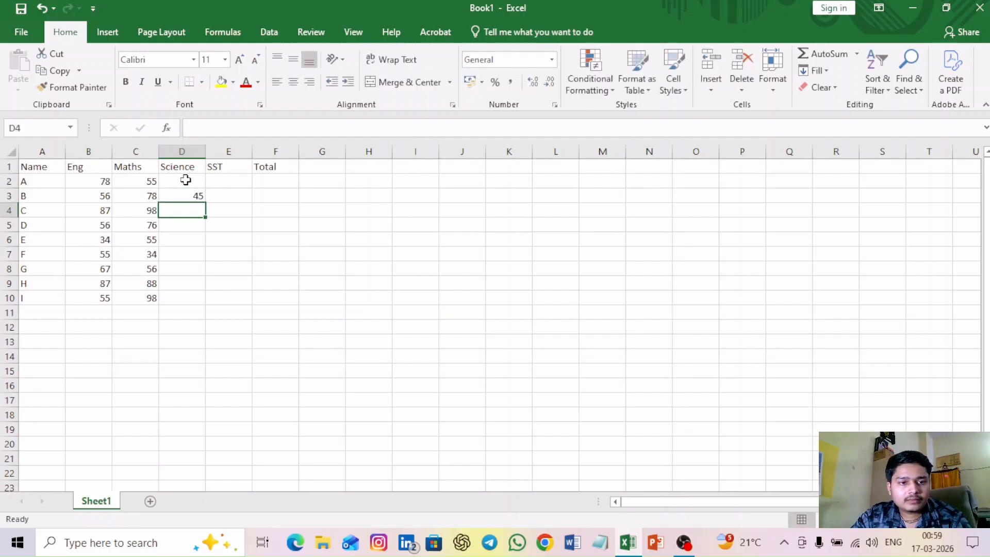
type("67")
key("Return")
type("4")
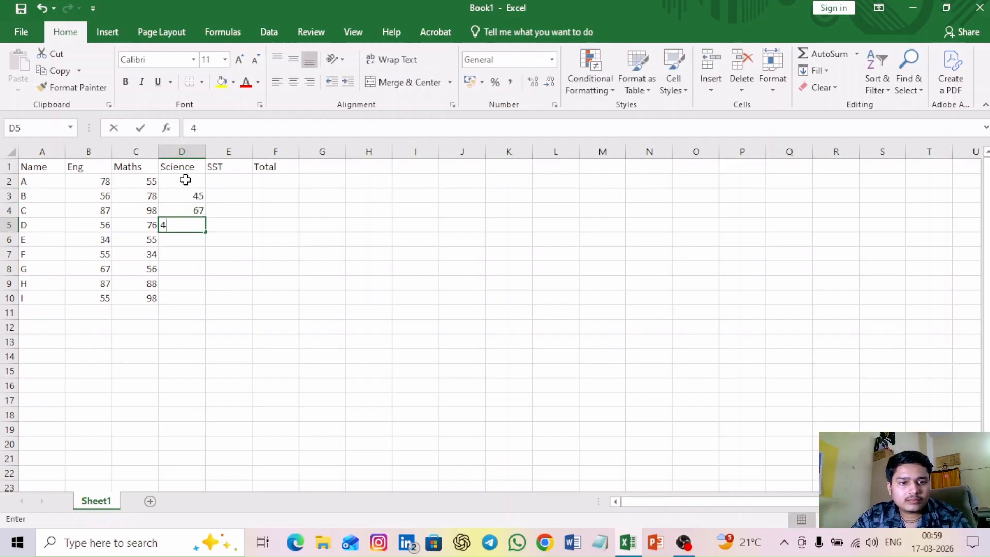
type("6")
key("Return")
type("45")
key("Return")
type("33")
key("Return")
type("22")
key("Return")
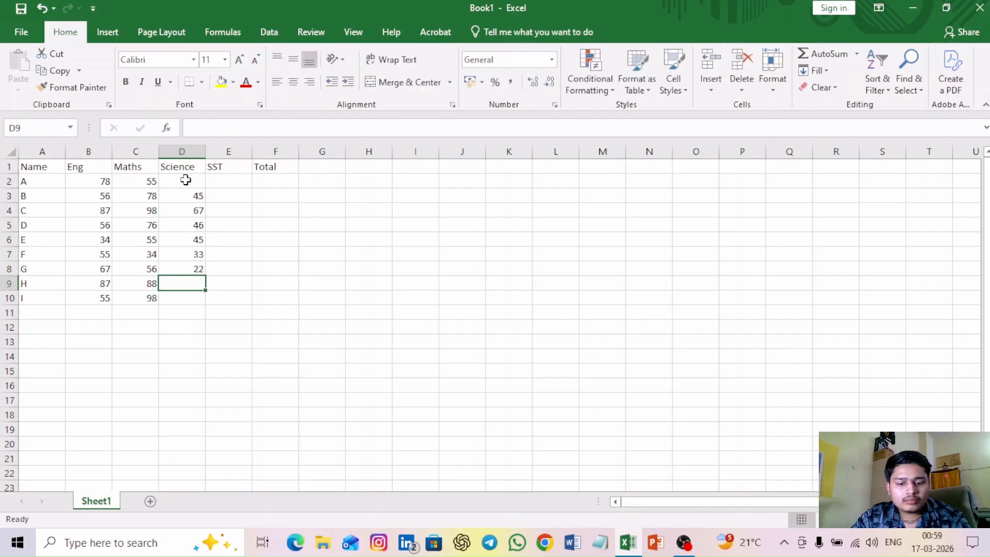
Change the Science mark in D8 to 88 and enter the missing marks: 78 in D9, 67 in D10 and 45 in D2.
key("Up")
key("BackSpace")
type("88")
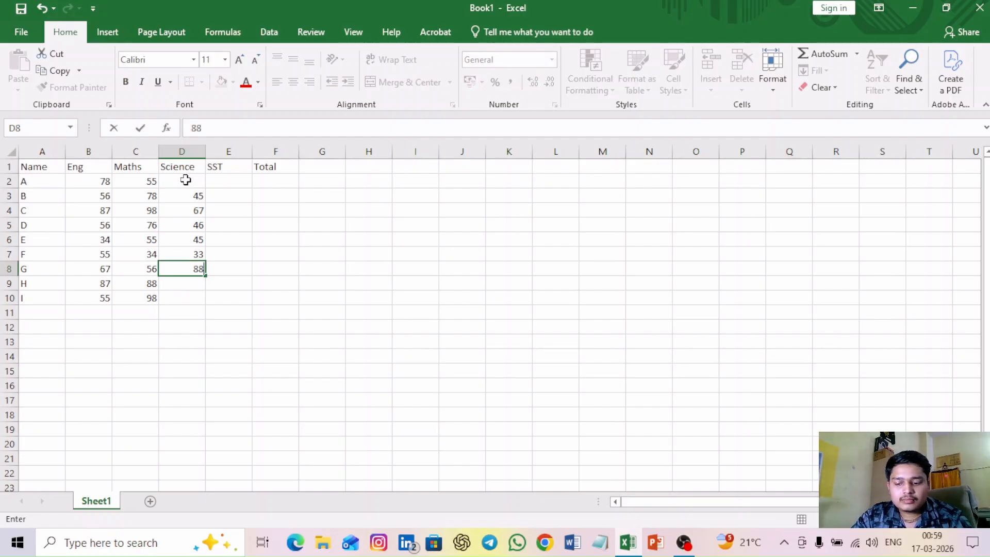
key("Return")
type("78")
key("Return")
type("67")
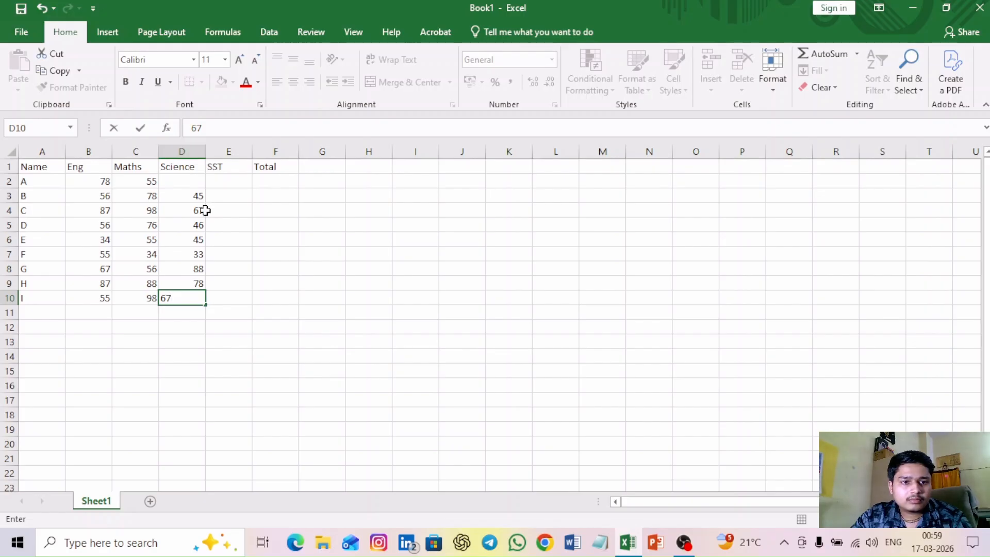
left_click(195, 184)
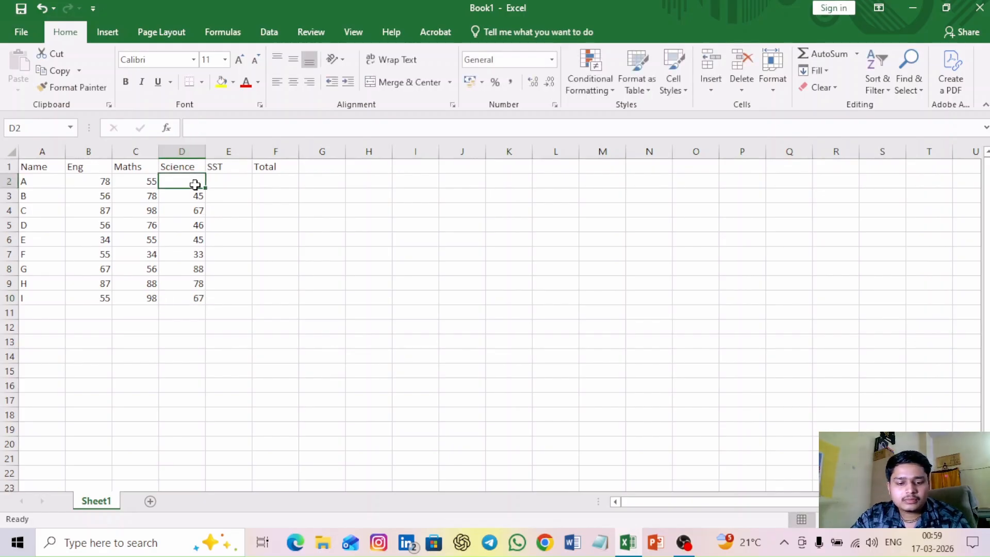
type("45")
Enter the SST marks 56, 87, 67, 45, 99, 67, 54, 78 and 56 in cells E2 to E10.
left_click(221, 181)
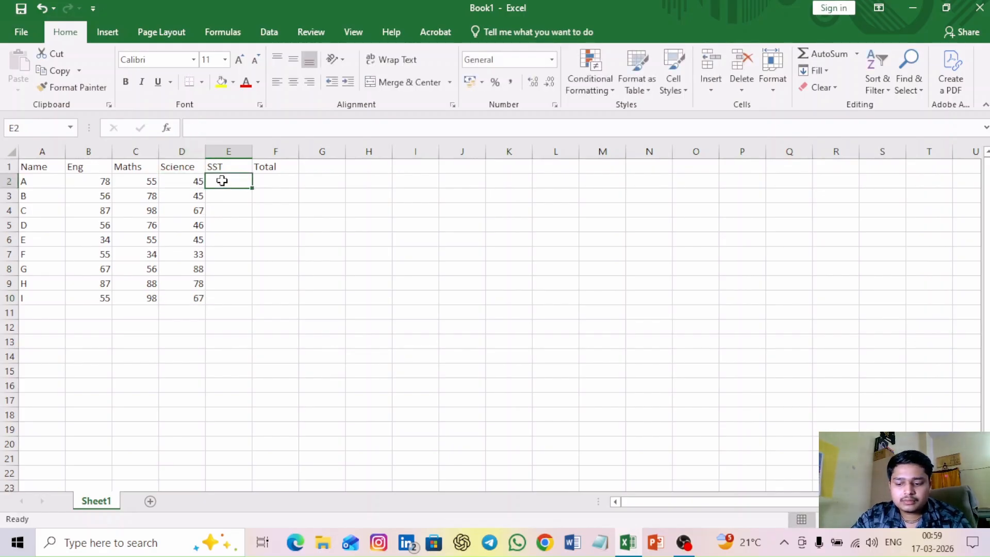
type("56")
key("Return")
type("87")
key("Return")
type("67")
key("Return")
type("45")
key("Return")
type("99")
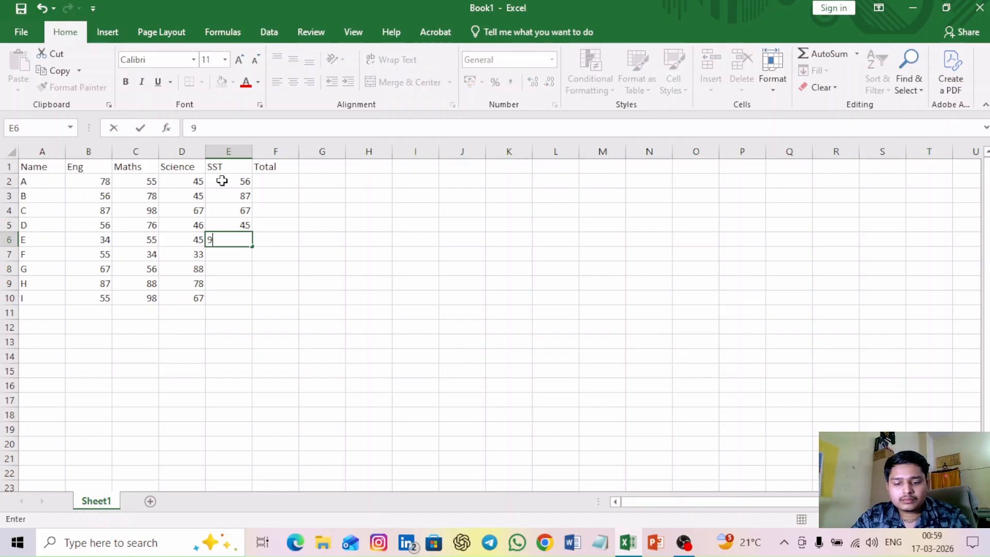
key("Return")
type("67")
key("Return")
type("54")
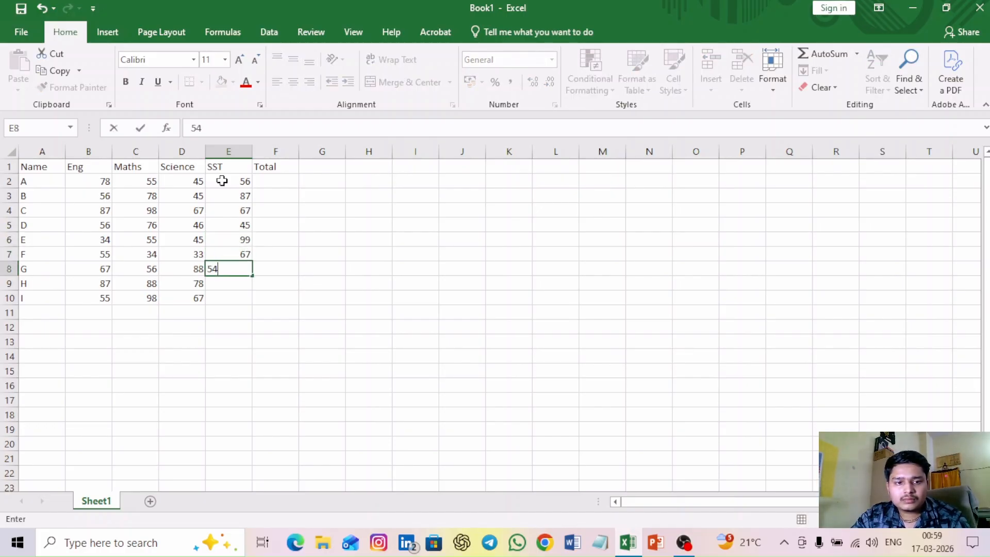
key("Return")
type("78")
key("Return")
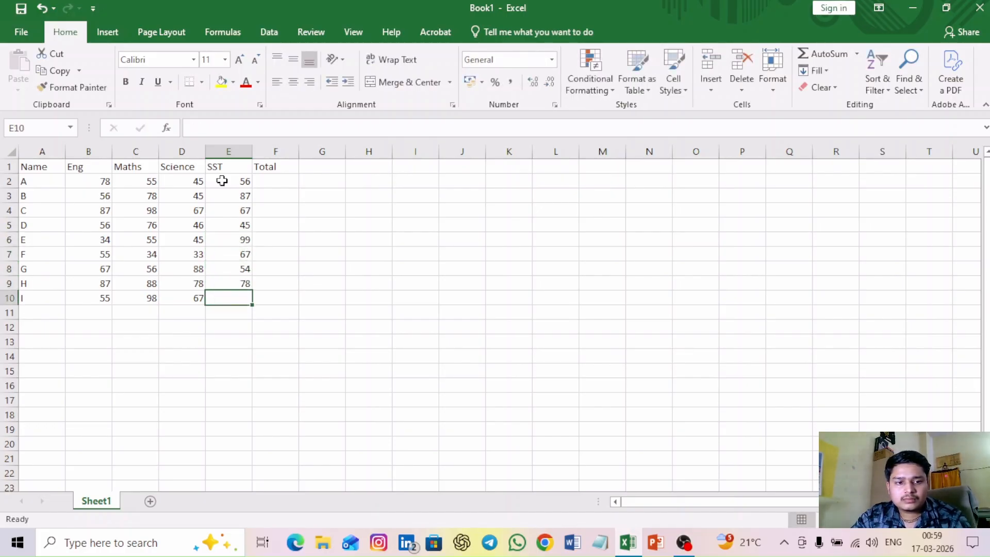
type("56")
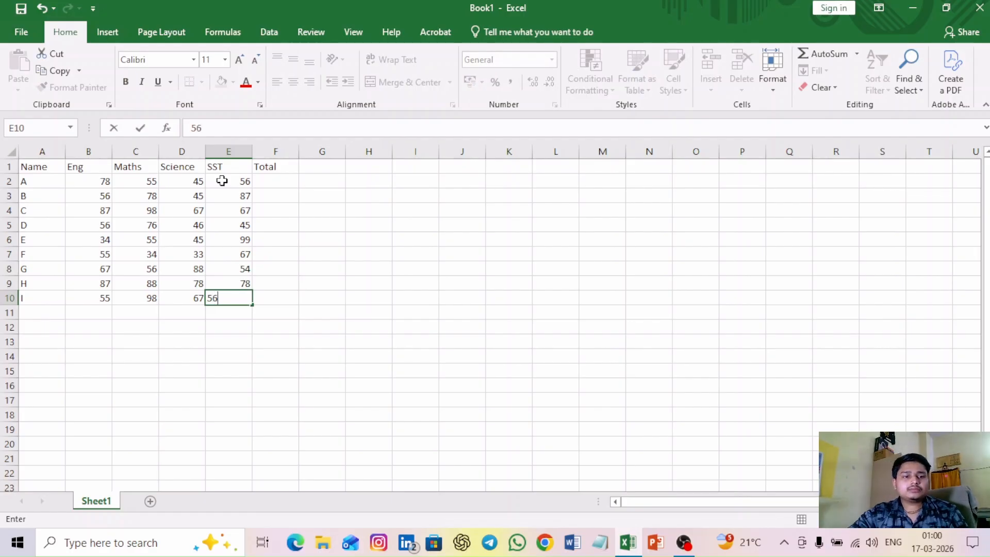
left_click(272, 184)
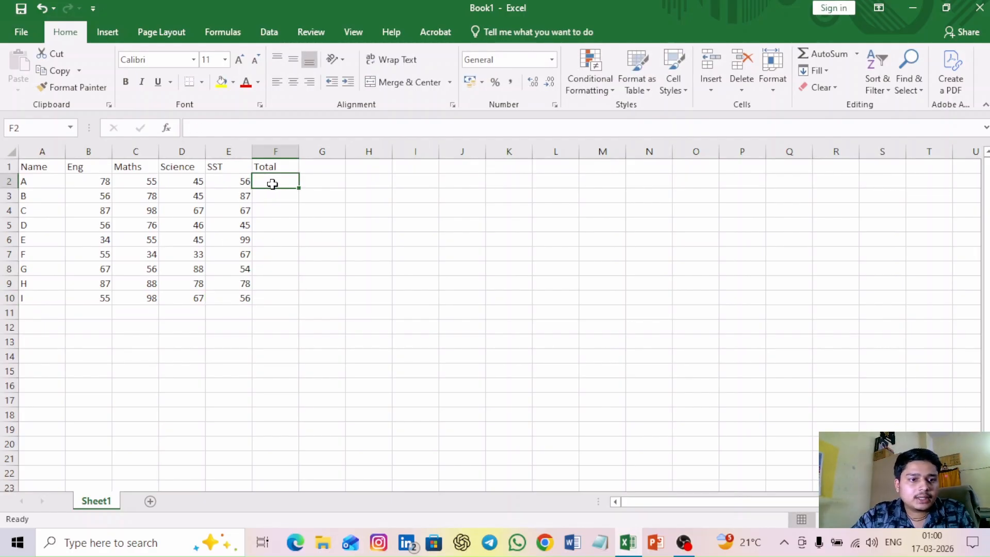
Select the student names in A2 to A10 to point out whose marks need totals.
left_click_drag(27, 185, 40, 298)
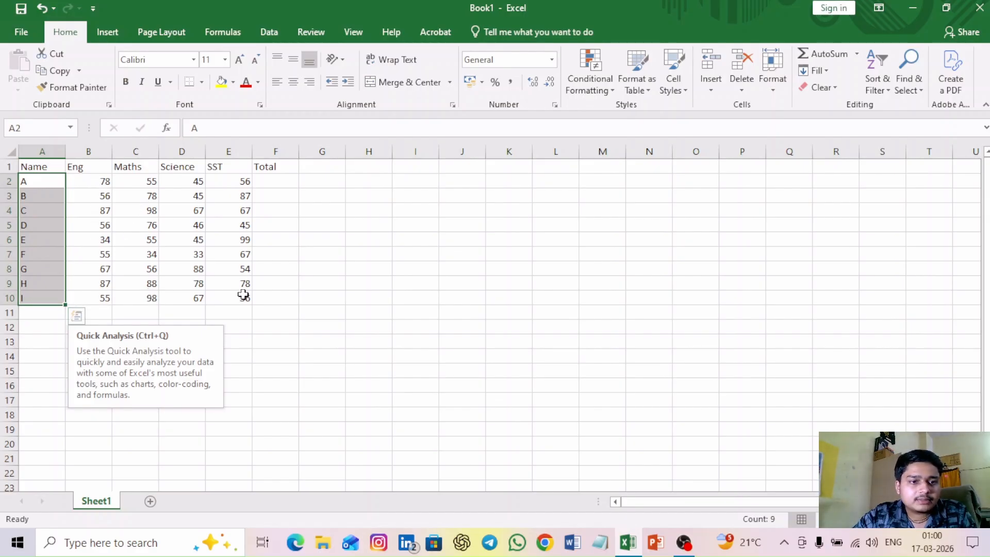
left_click(342, 236)
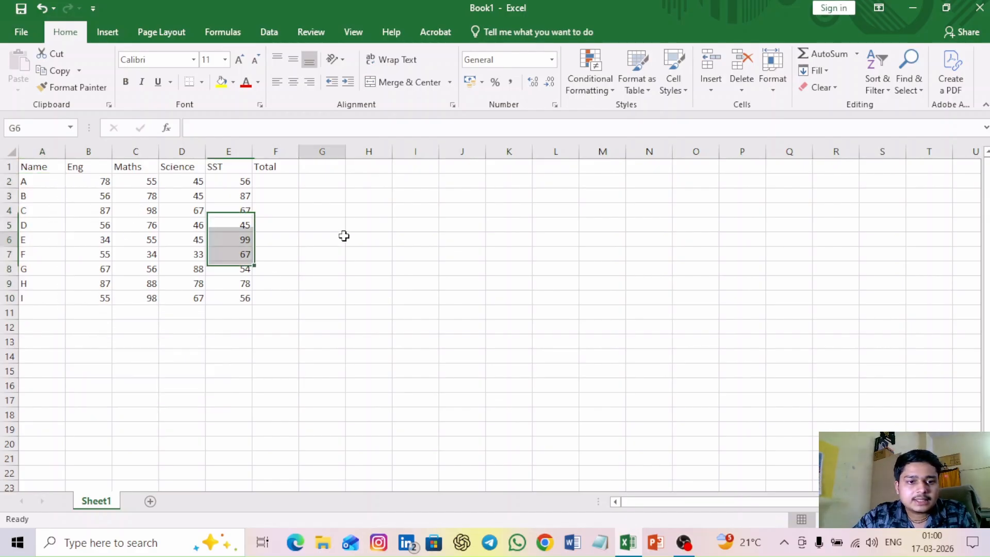
left_click(287, 192)
Total the first student's marks in F2 by inserting the automatic sum =SUM(B2:E2).
left_click(285, 179)
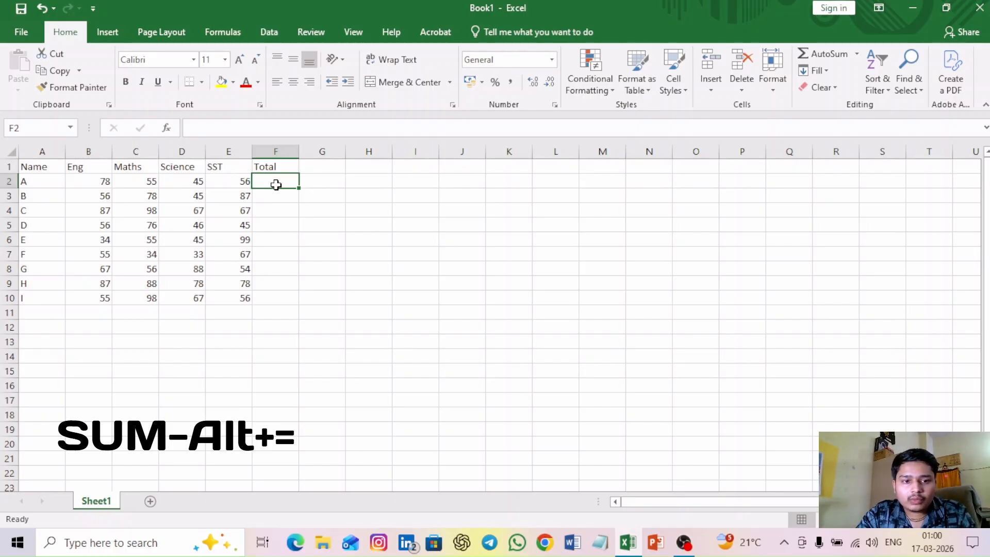
key("alt+equal")
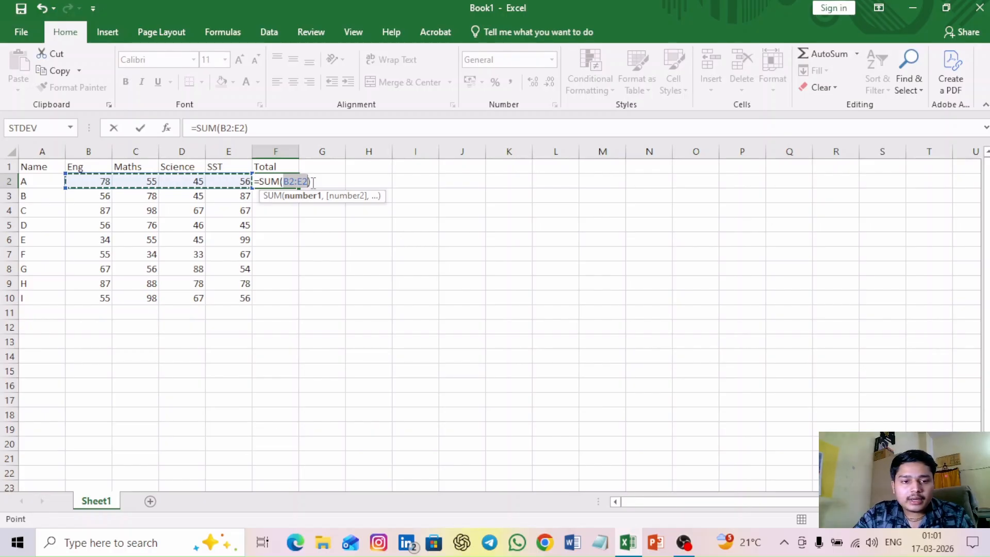
key("Return")
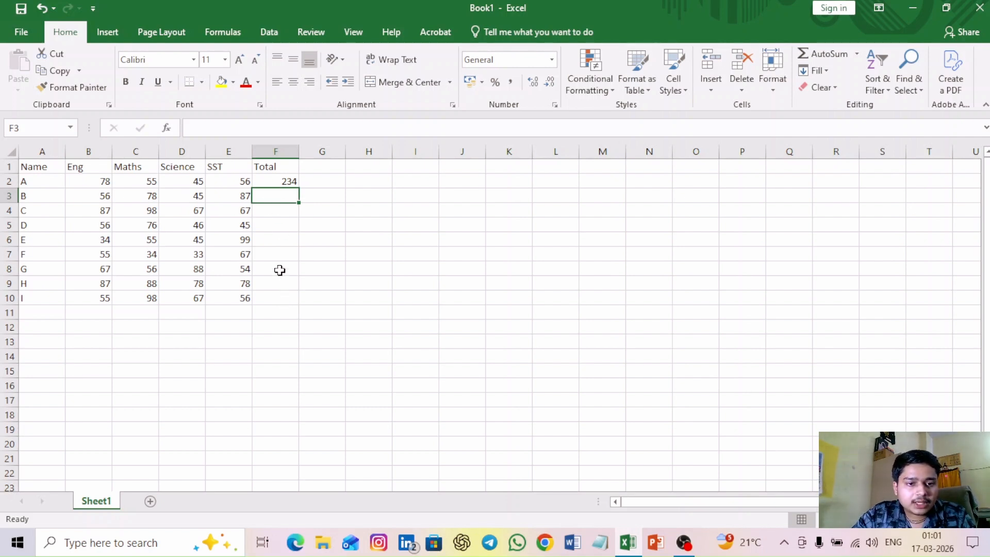
Demonstrate filling the total formula from F2 down to F10 twice, undoing the fill each time.
left_click(289, 181)
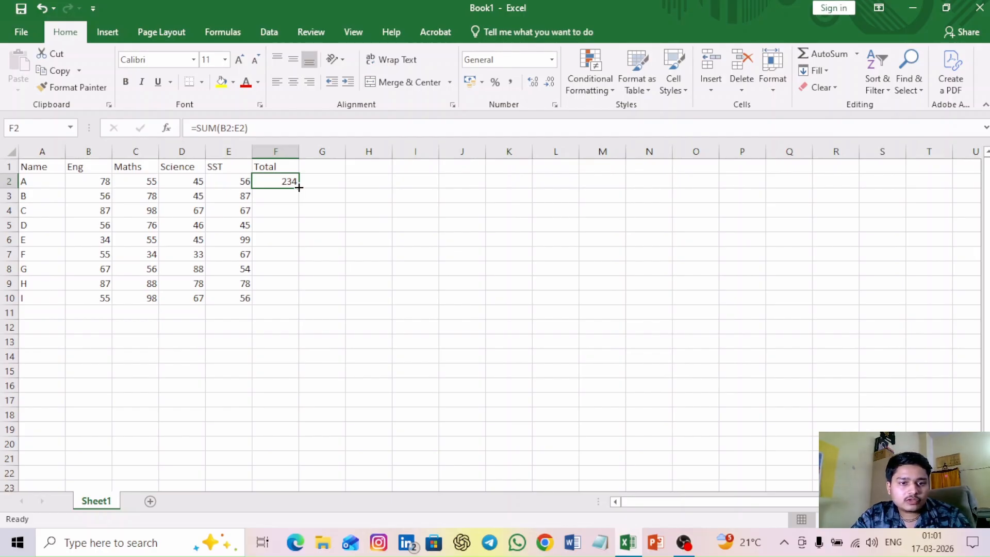
left_click_drag(299, 187, 306, 308)
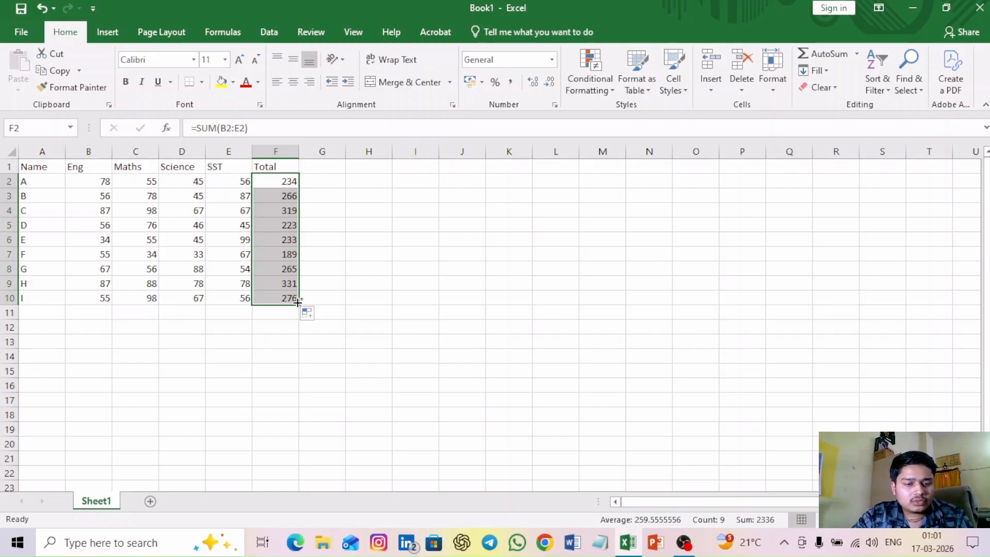
key("ctrl+z")
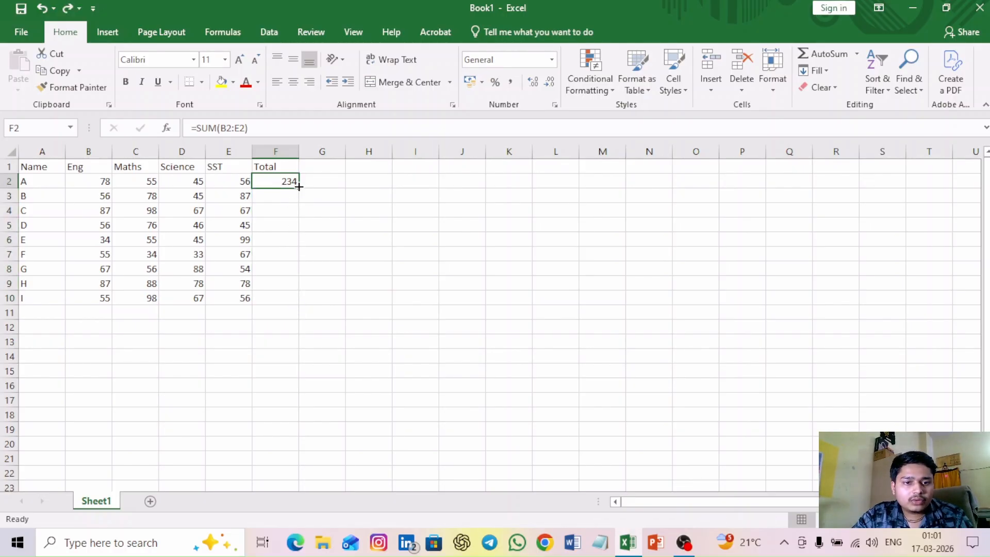
left_click_drag(299, 187, 303, 304)
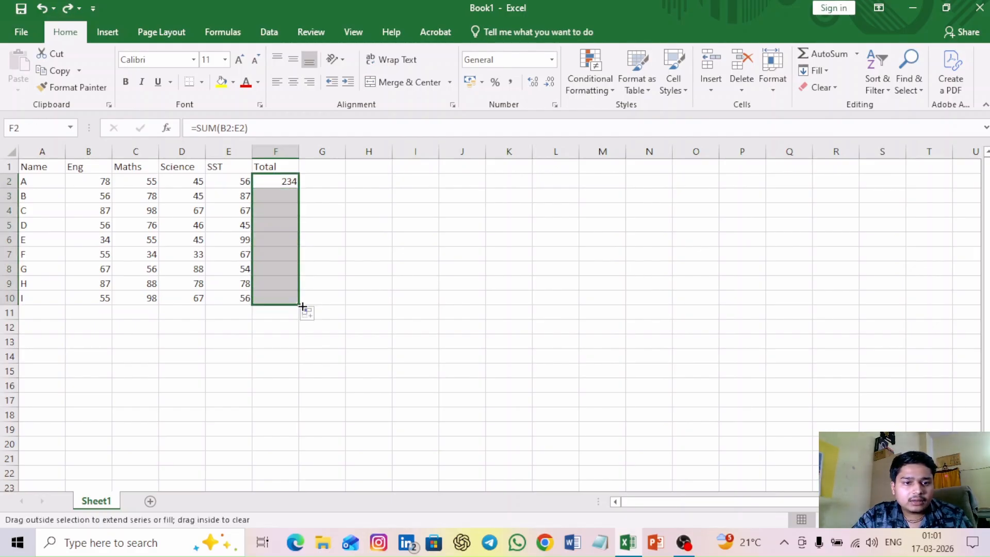
left_click(329, 293)
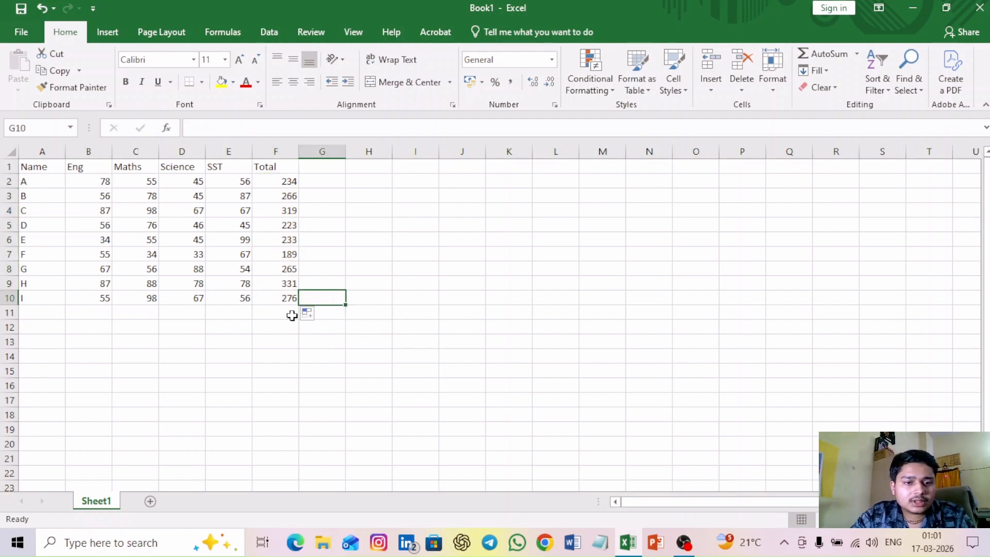
left_click(294, 181)
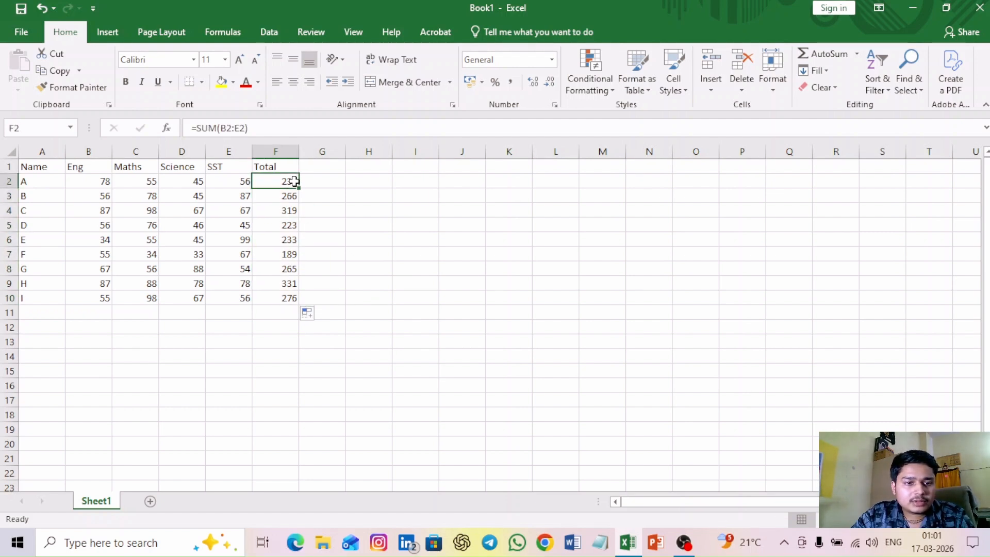
key("ctrl+z")
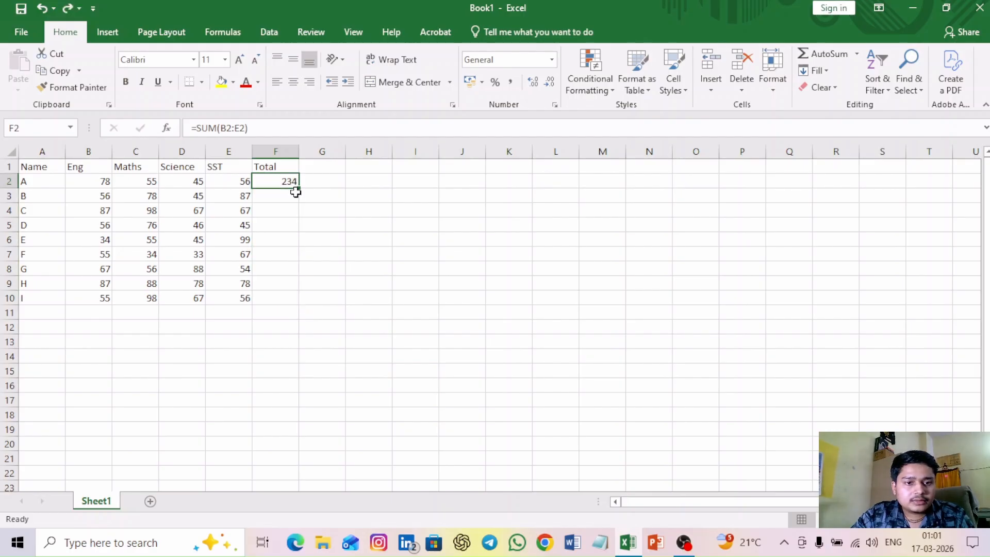
Clear the first student's total in F2 and rebuild it with SUM, picking the marks in B2 to E2 as the range.
key("BackSpace")
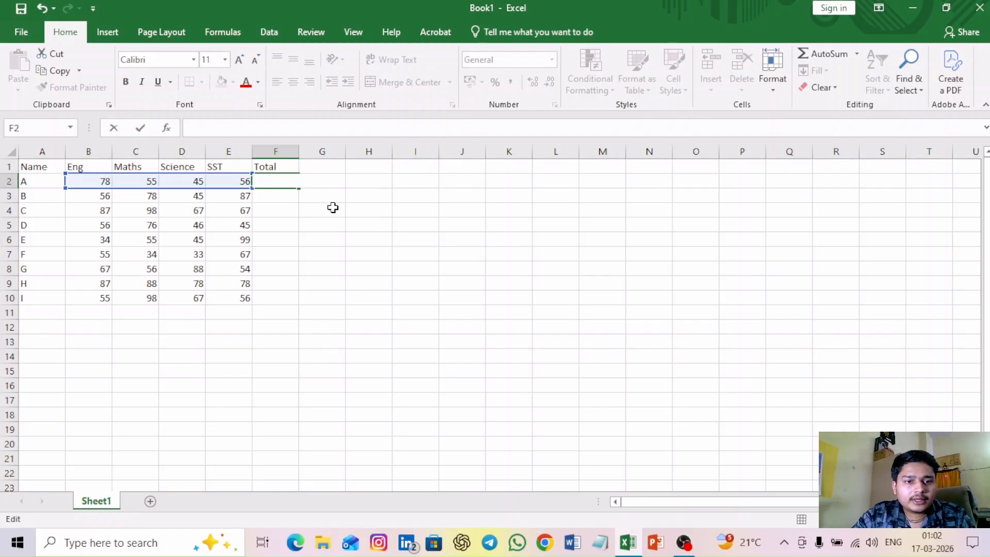
left_click(336, 212)
left_click(285, 182)
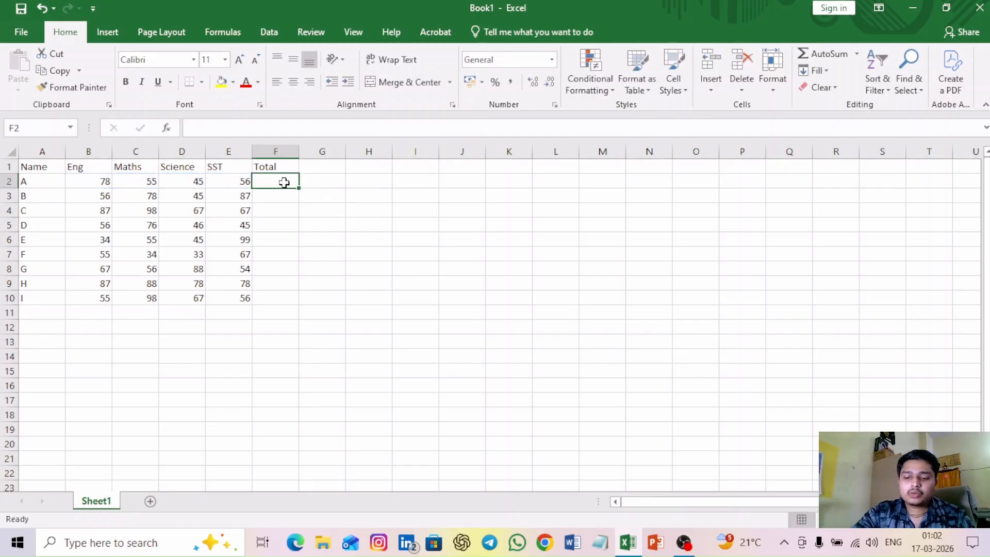
type("=S")
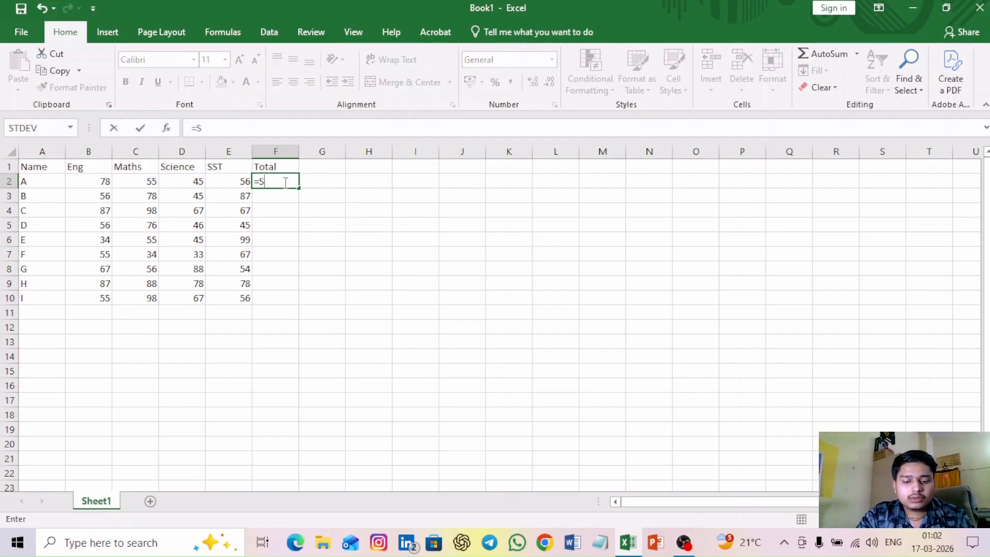
type("UM")
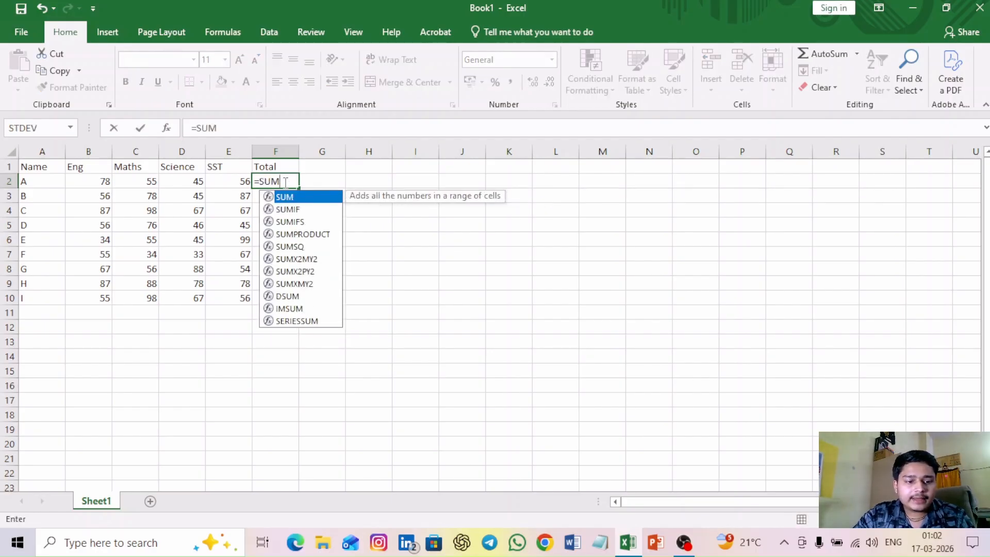
type("(")
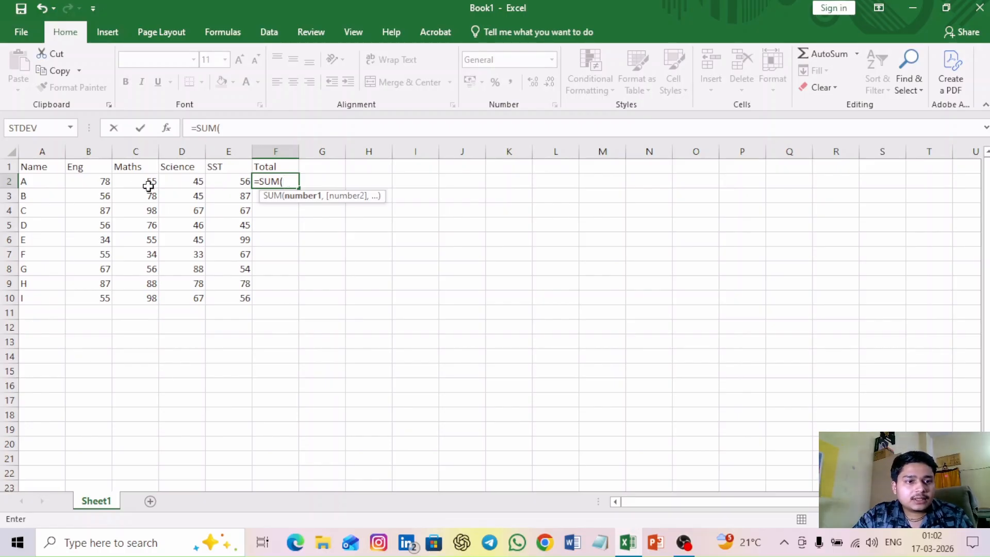
left_click(104, 185)
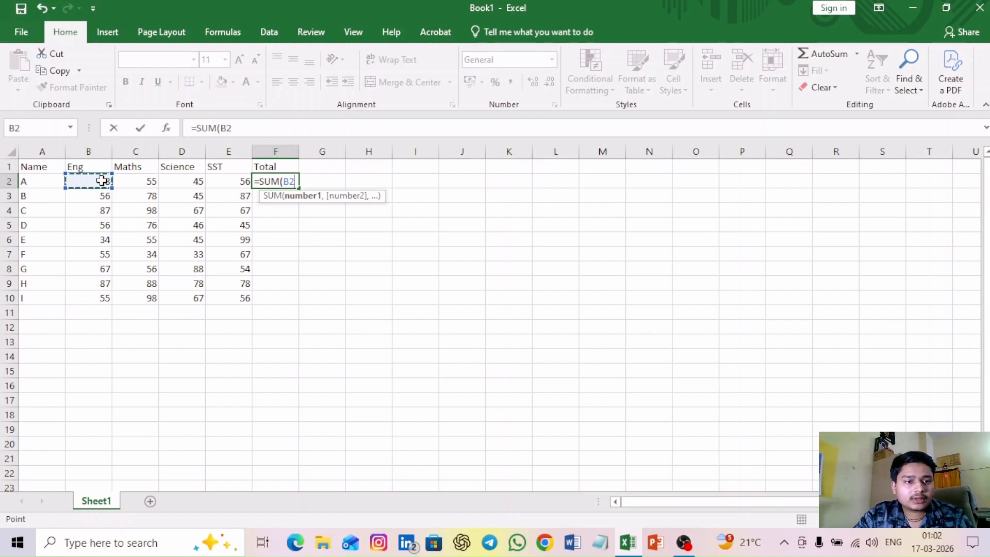
key("shift+Right")
key("shift+Right")
key("shift+Right")
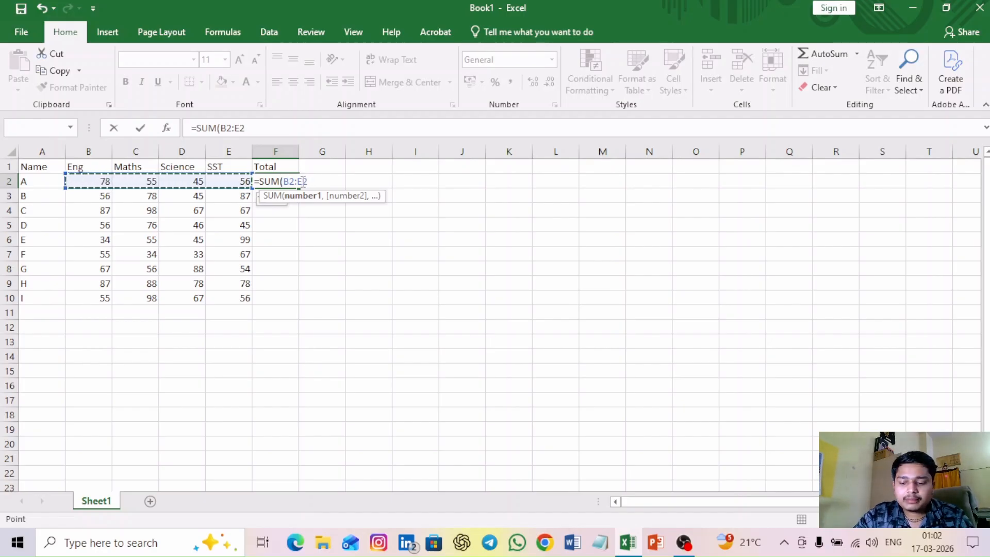
key("Return")
Replace the total in F2 with a fully handwritten formula, =SUM(B2:E2), including the cell references.
left_click(290, 183)
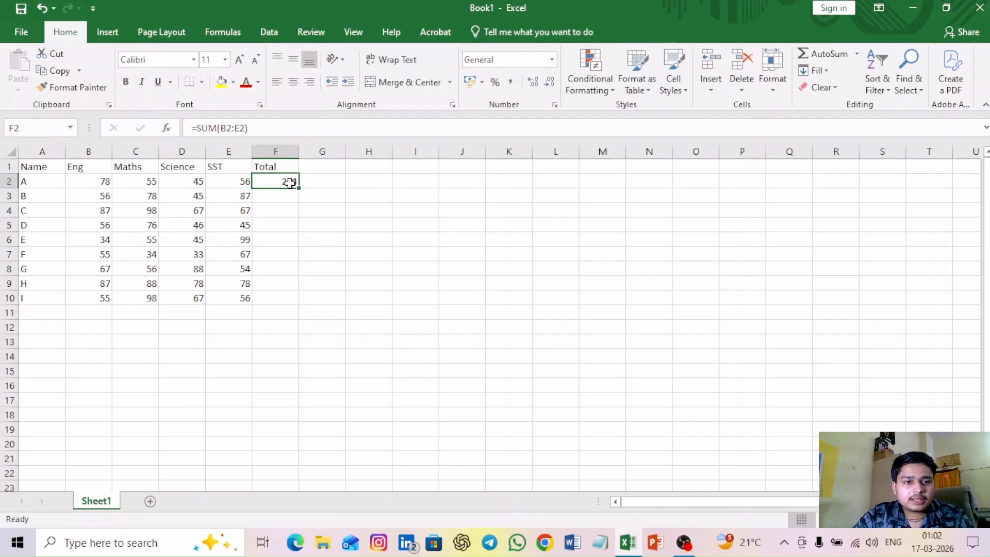
key("BackSpace")
type("=SUM")
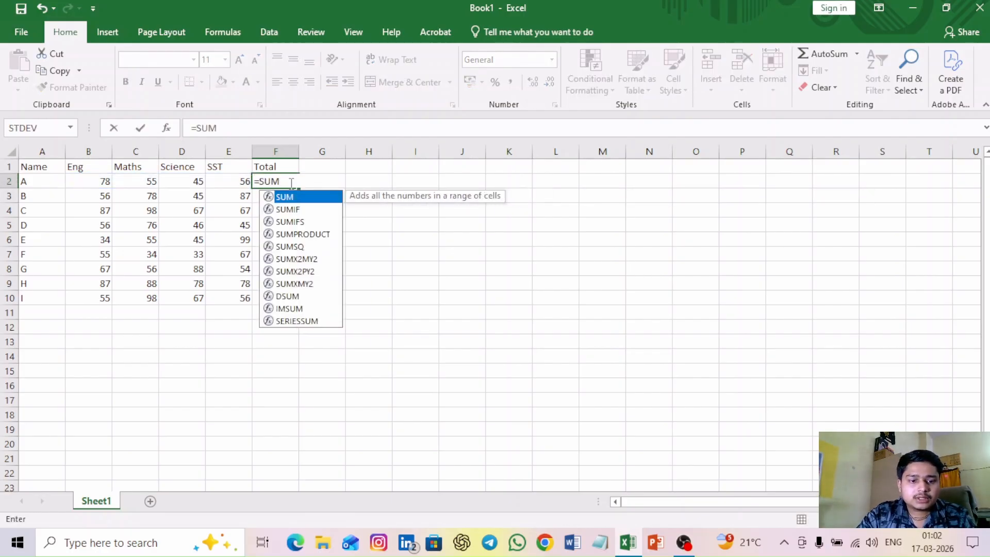
type("(")
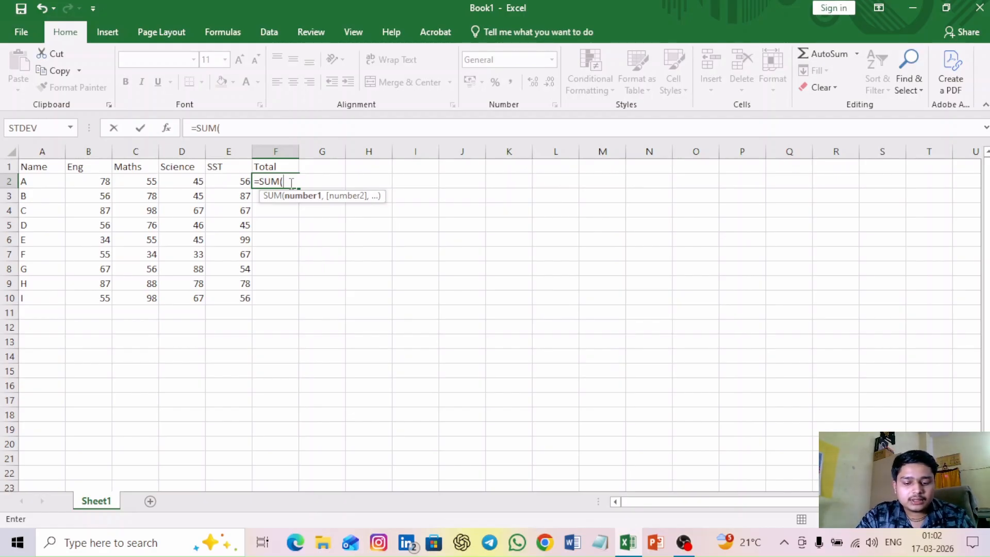
type("B2")
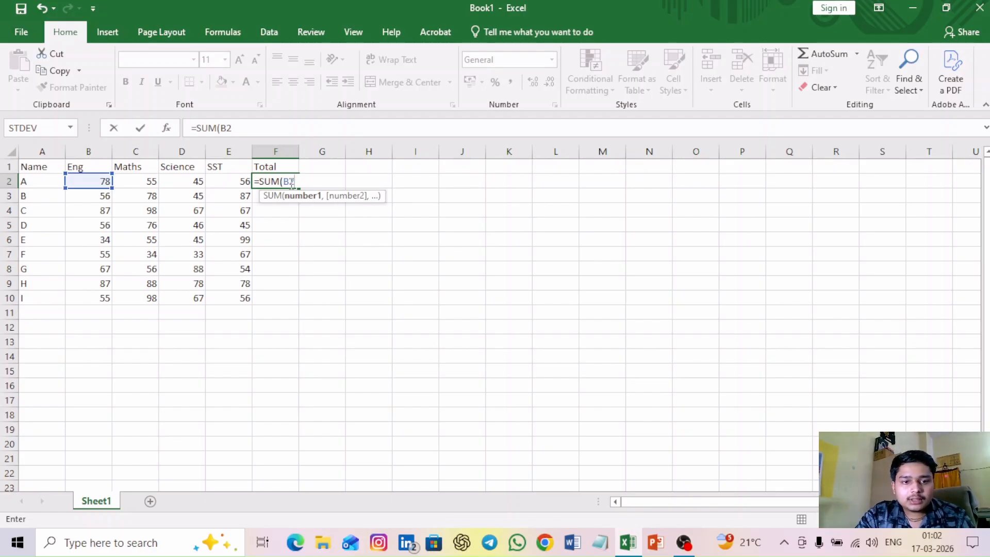
type(":")
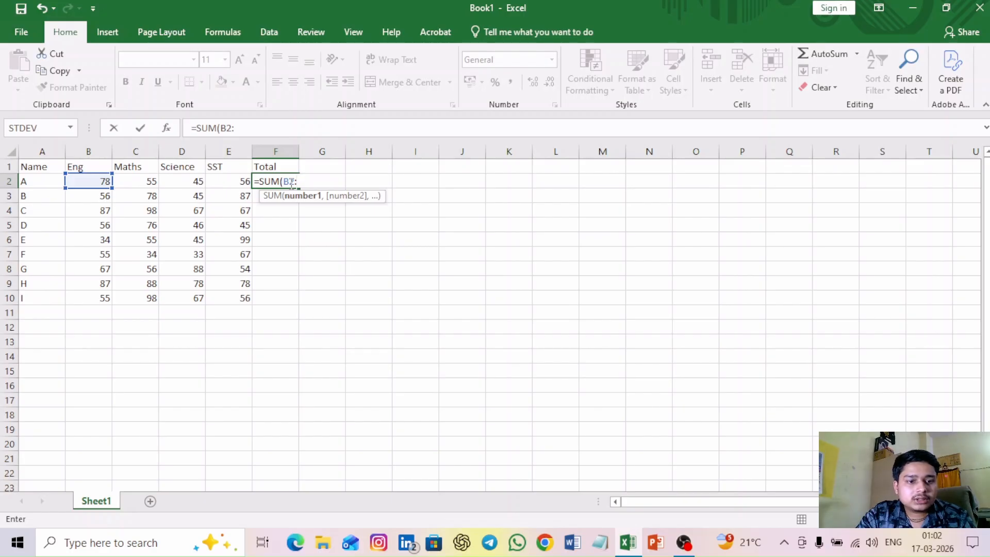
type("E")
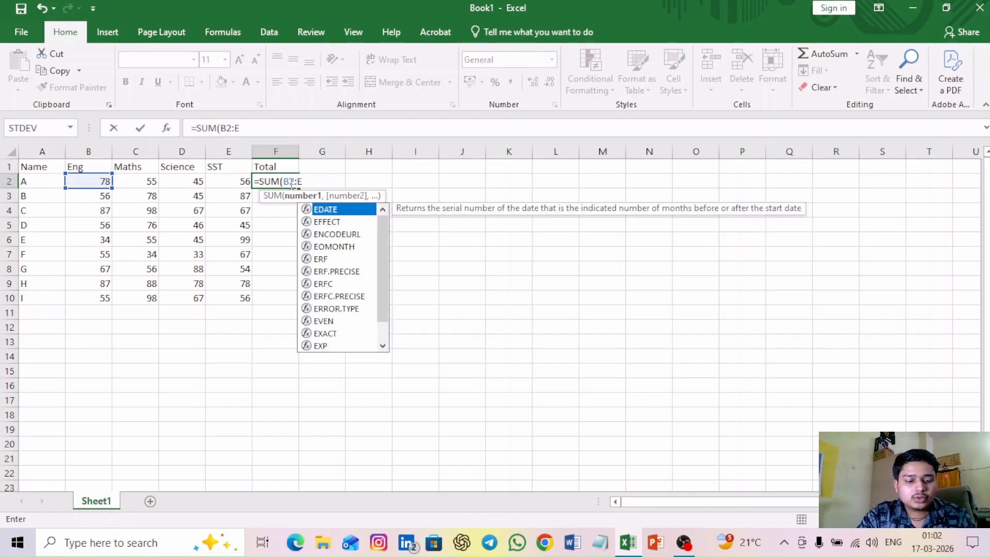
type("2")
key("Return")
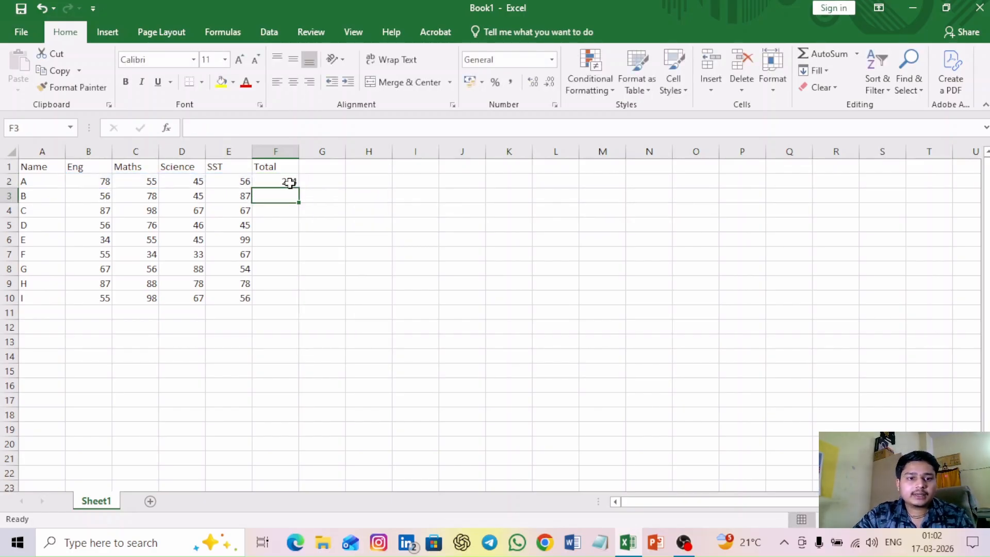
Demonstrate filling the handwritten total formula from F2 down to F10, and undo the fill.
left_click(292, 182)
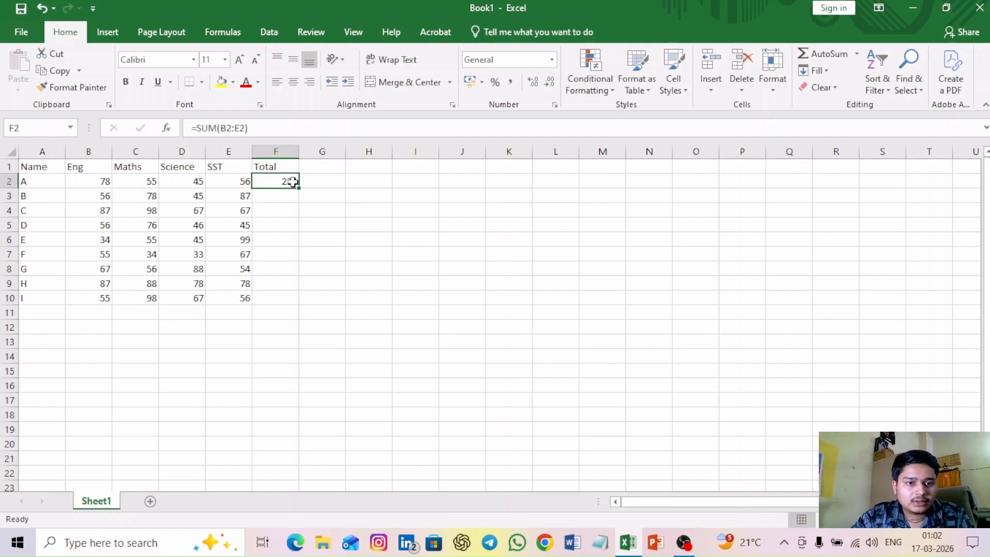
left_click_drag(299, 187, 299, 303)
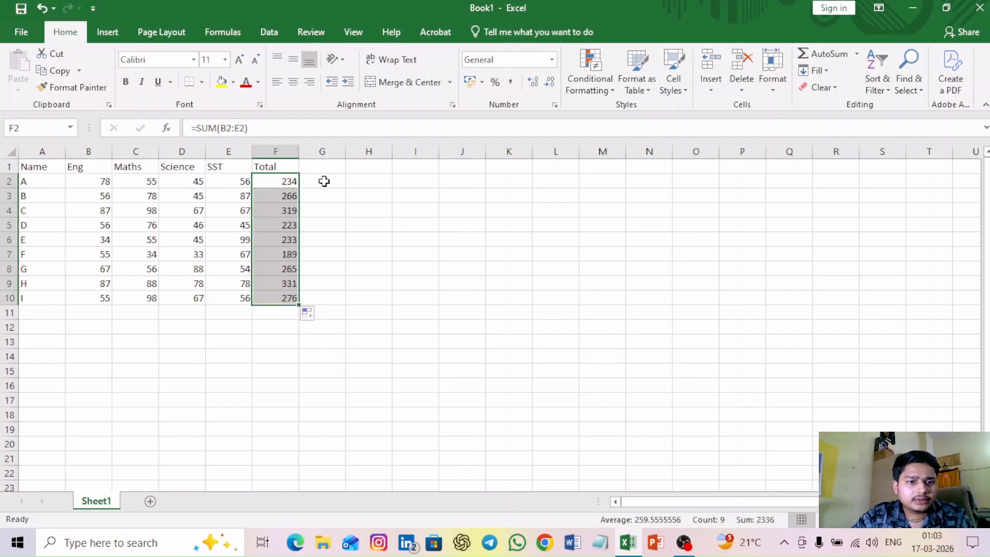
left_click(323, 181)
left_click(292, 183)
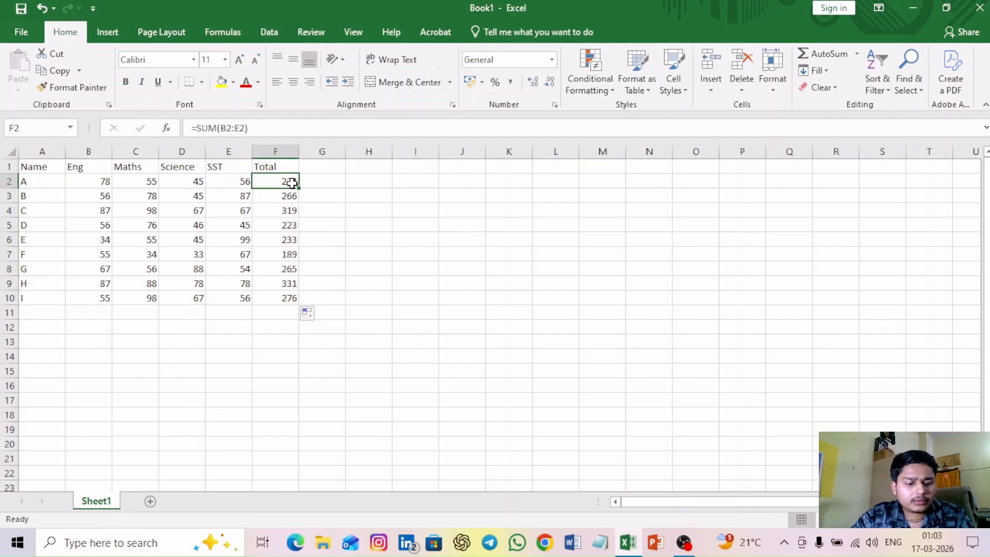
key("ctrl+z")
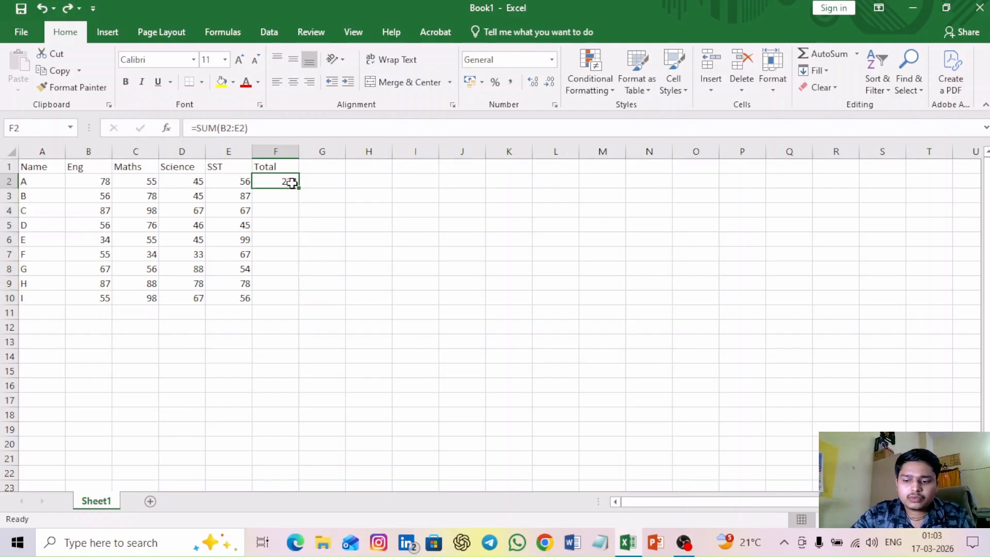
Clear F2 and total the first student's marks with the Sum option of AutoSum, accepting =SUM(B2:E2).
key("BackSpace")
left_click(405, 190)
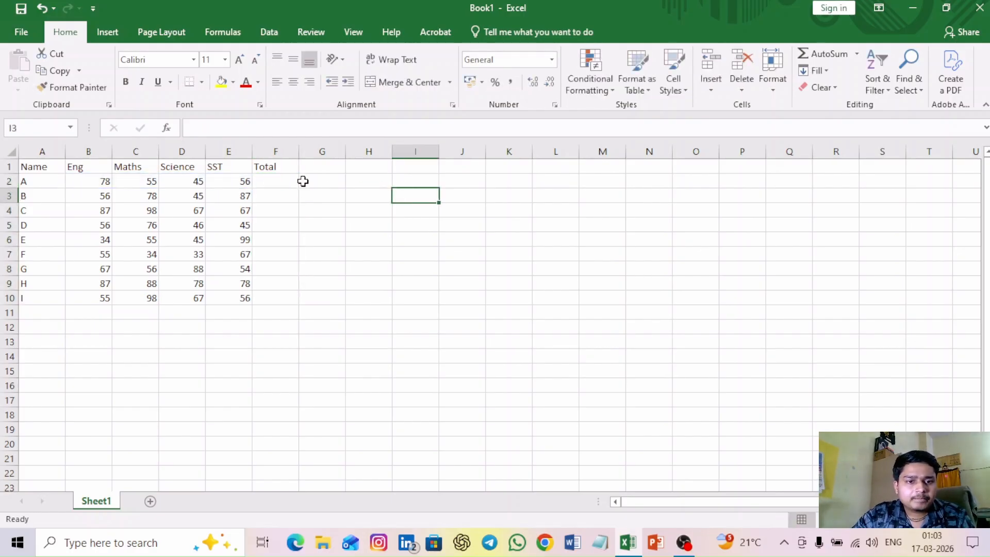
left_click(293, 180)
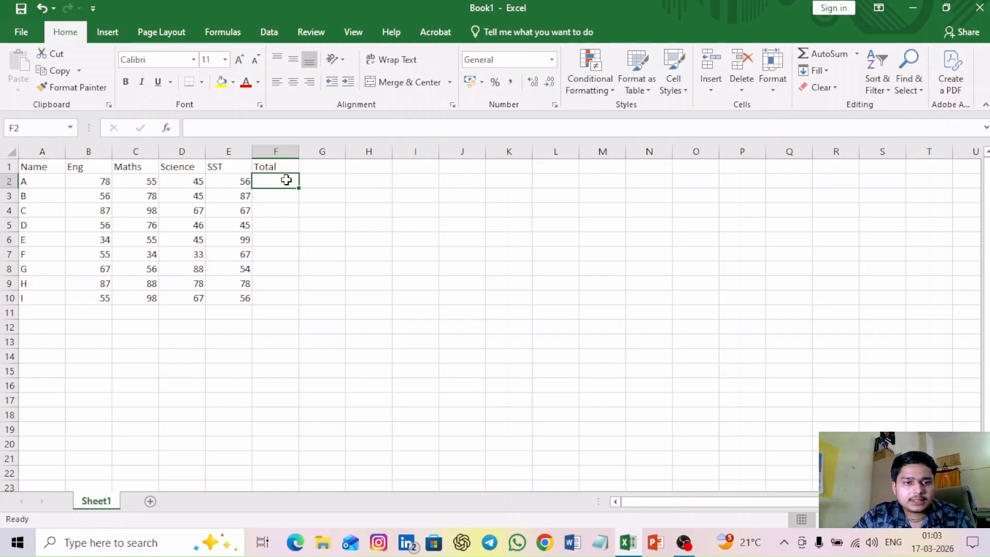
left_click(857, 54)
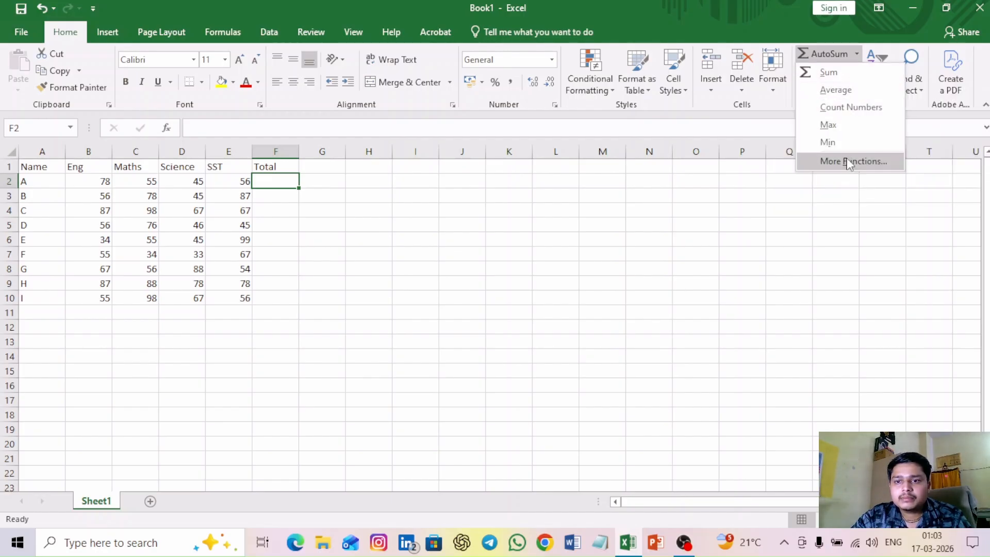
left_click(843, 78)
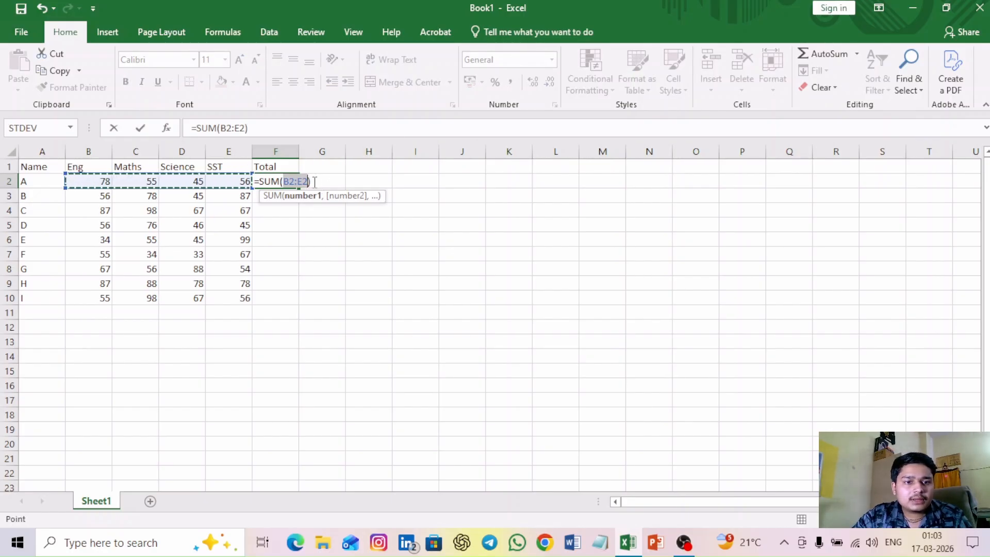
key("Return")
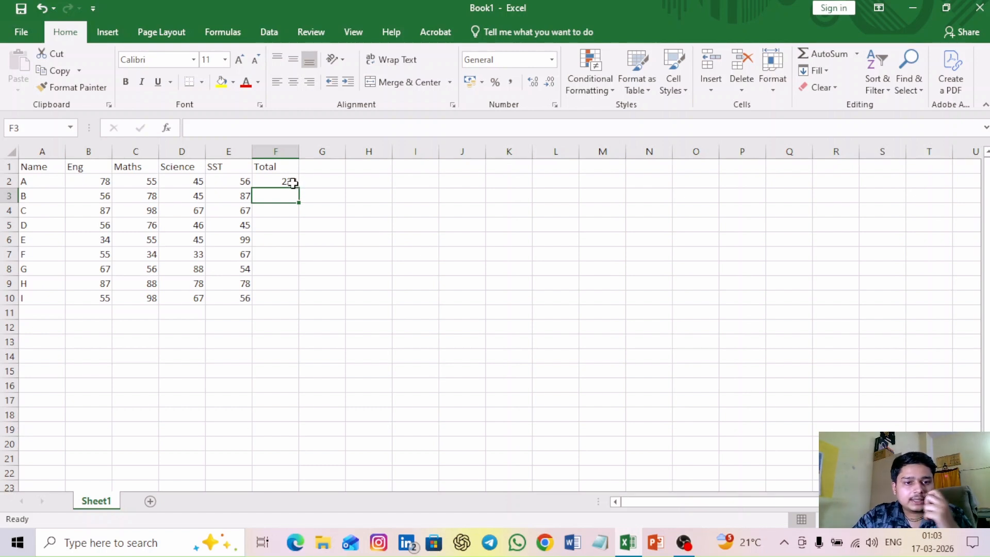
Fill the total formula from F2 down to F10 for all remaining students.
left_click(290, 182)
left_click_drag(297, 189, 300, 306)
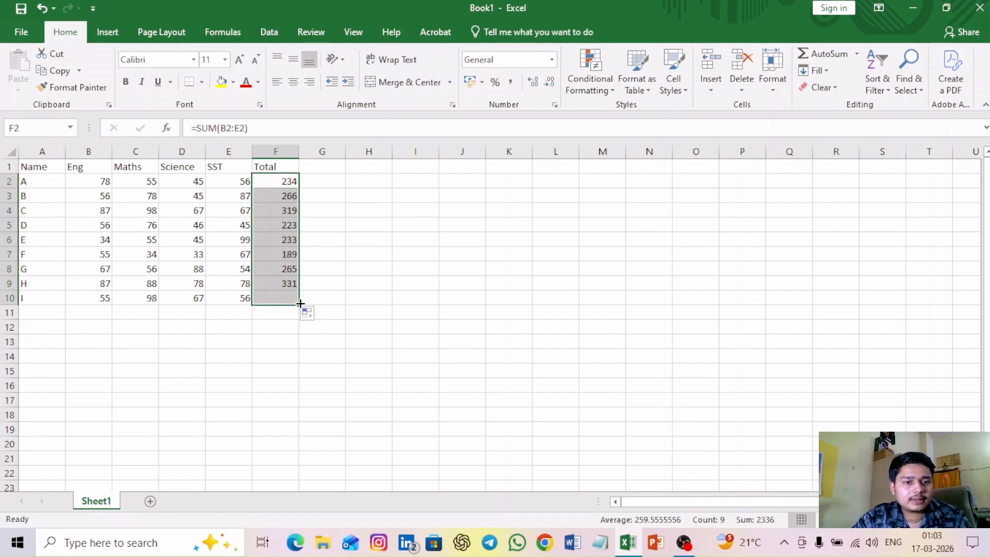
left_click(342, 288)
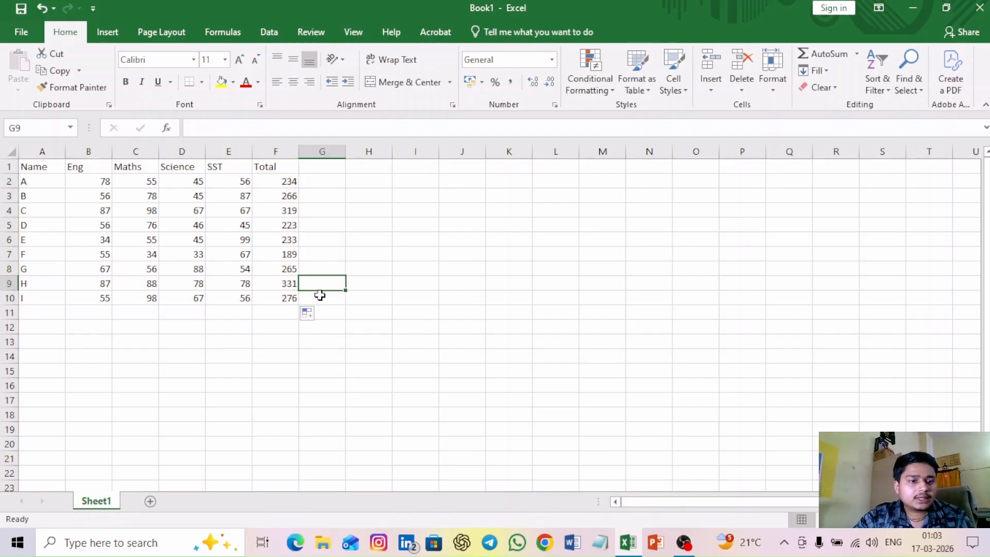
Enter the row labels Average, Maximum and Minimum in cells A11 to A13 below the student names.
left_click(40, 317)
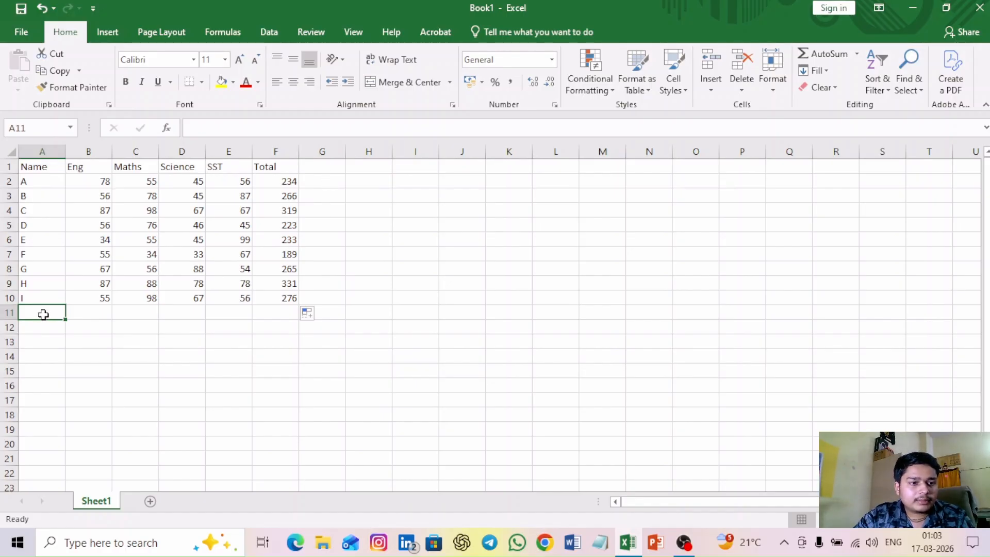
type("A")
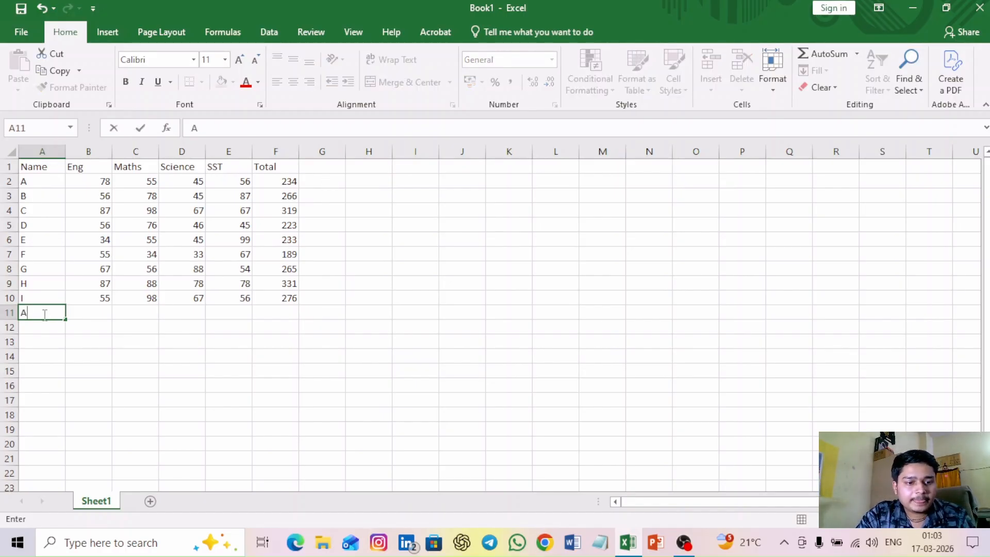
type("Vera")
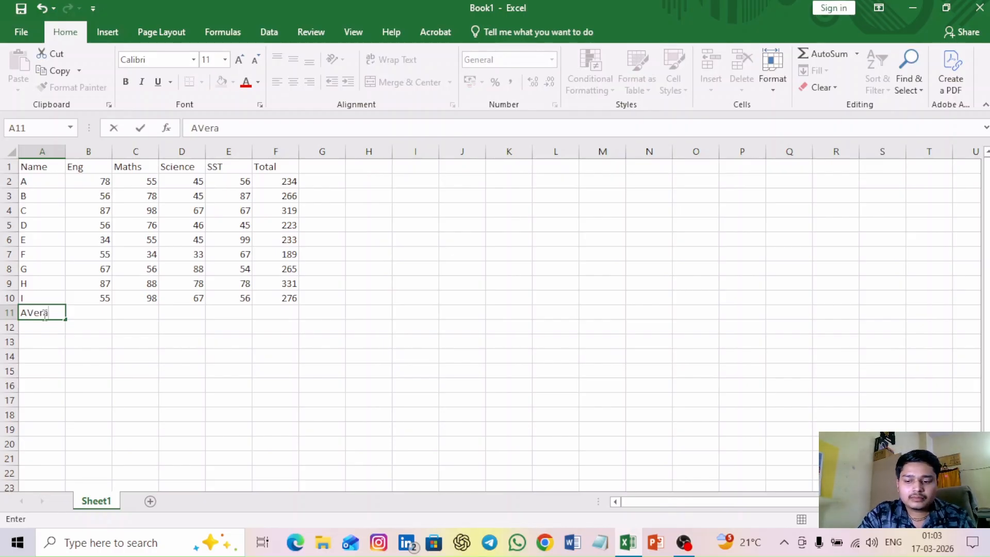
key("BackSpace")
key("BackSpace")
key("BackSpace")
type("verage")
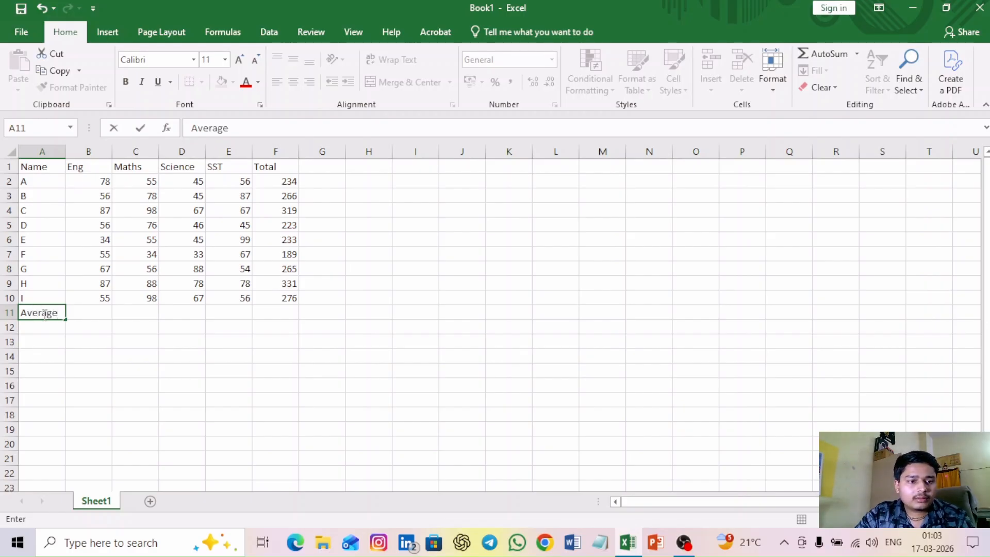
key("Return")
type("M")
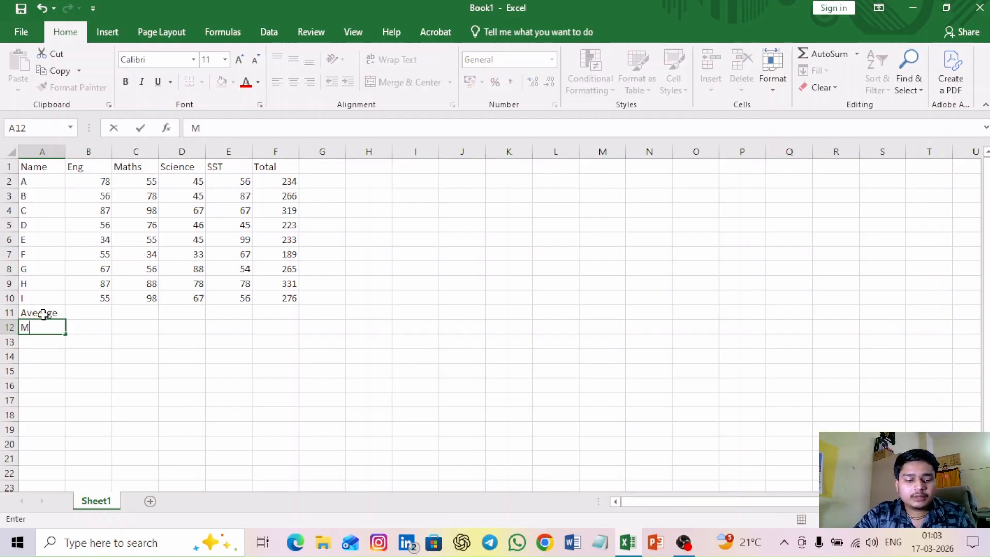
type("aximum")
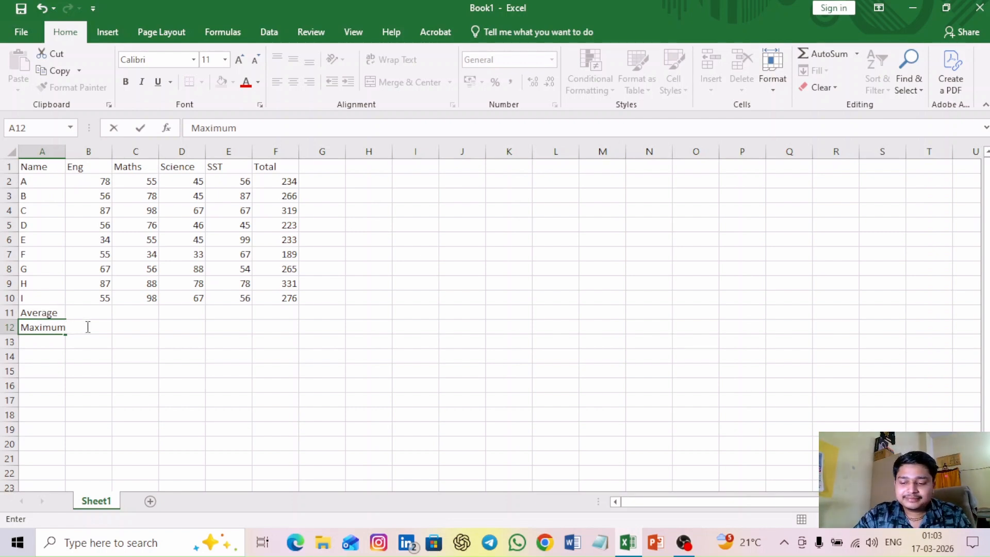
key("Return")
type("Minimum")
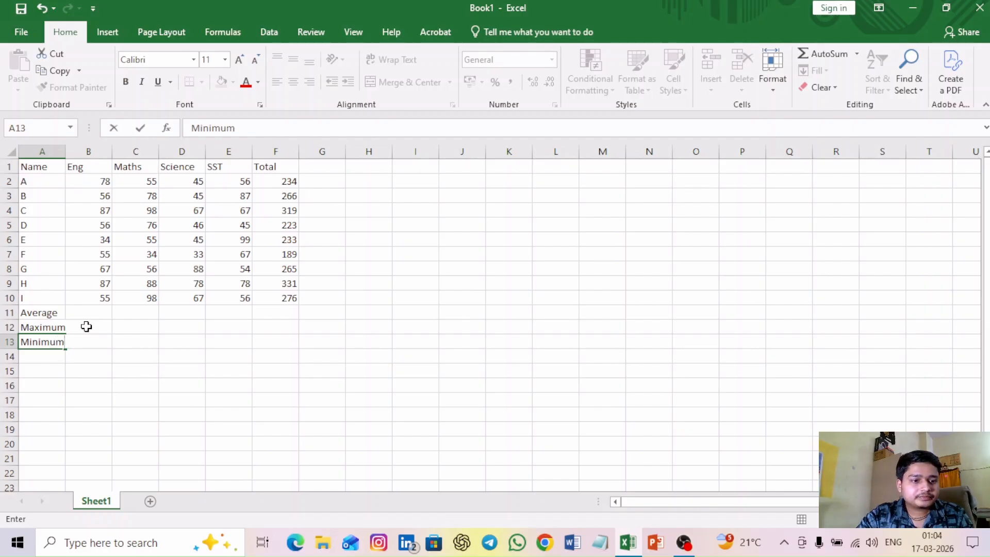
Try to enter an average formula for the Eng marks in B11 as =AVE.
left_click(87, 312)
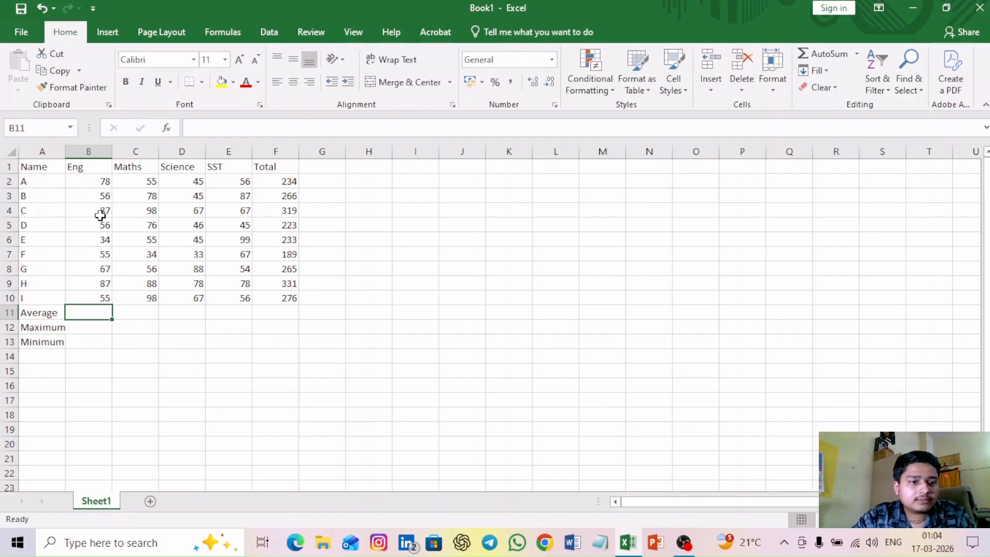
left_click_drag(93, 183, 102, 306)
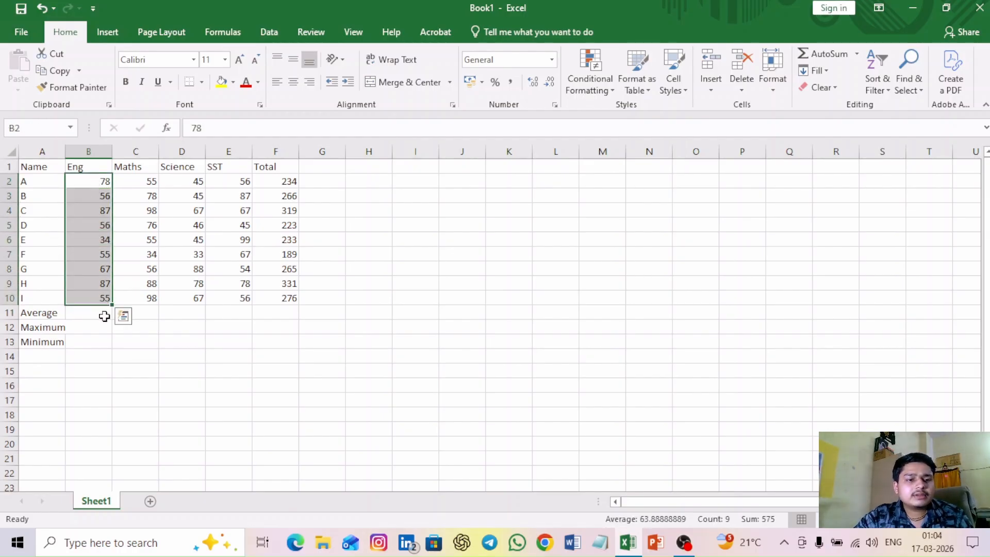
left_click(105, 316)
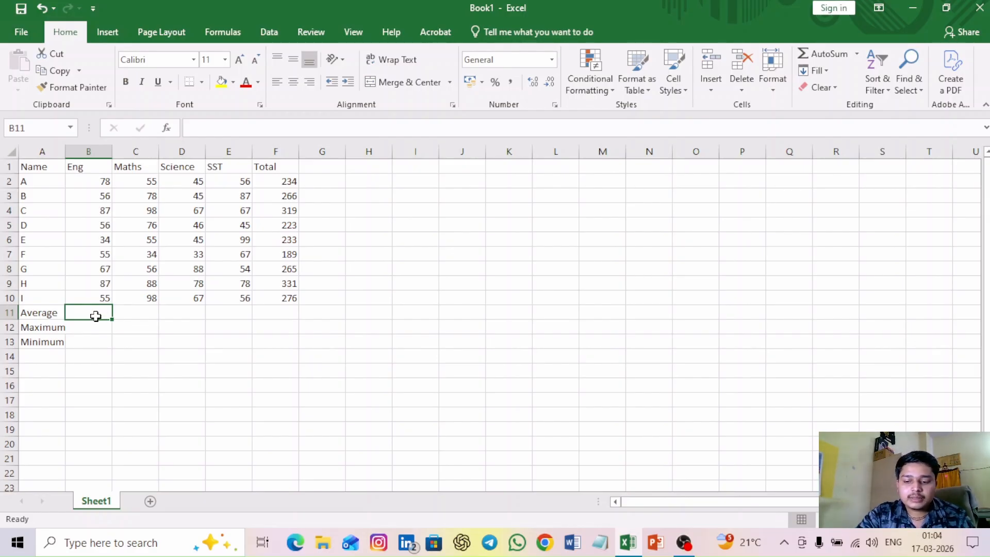
type("=")
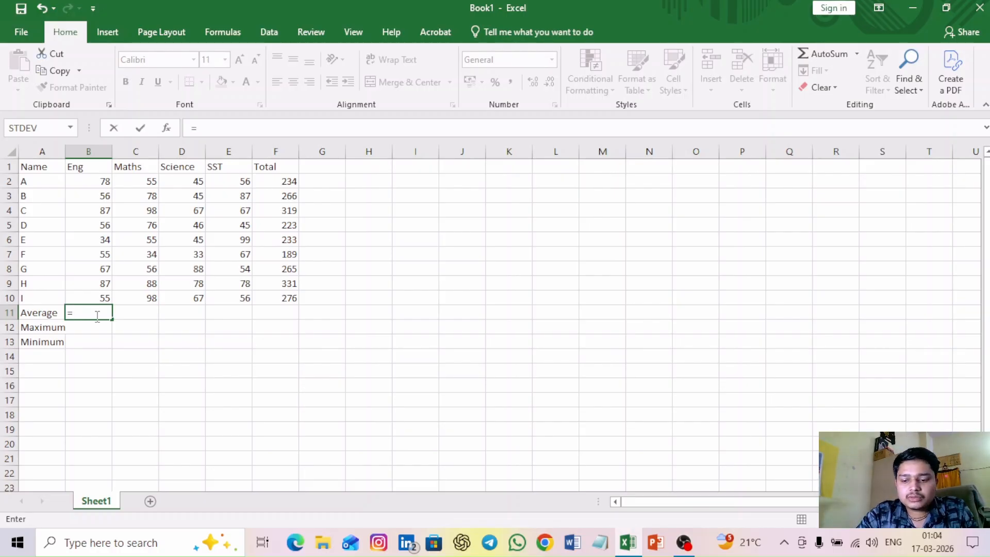
type("AVE")
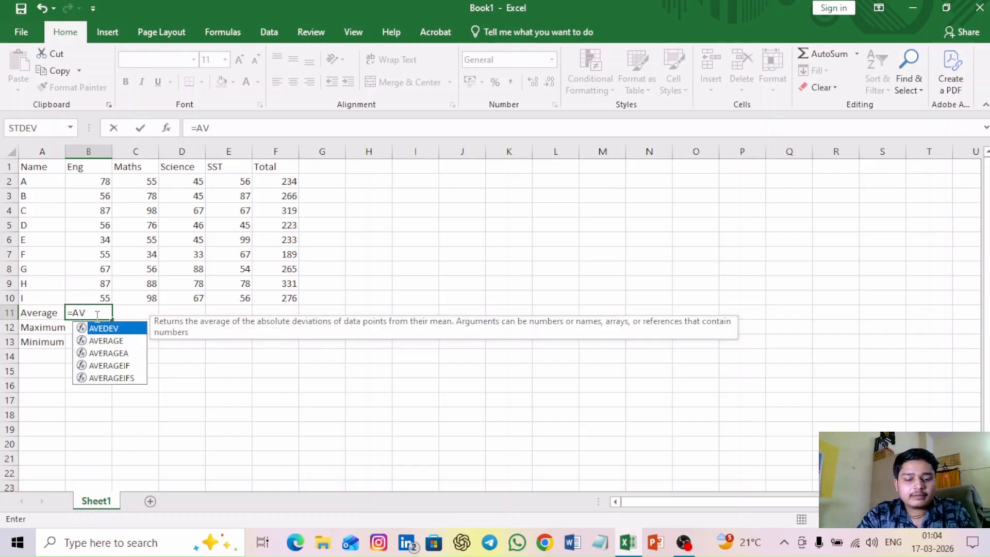
left_click(106, 341)
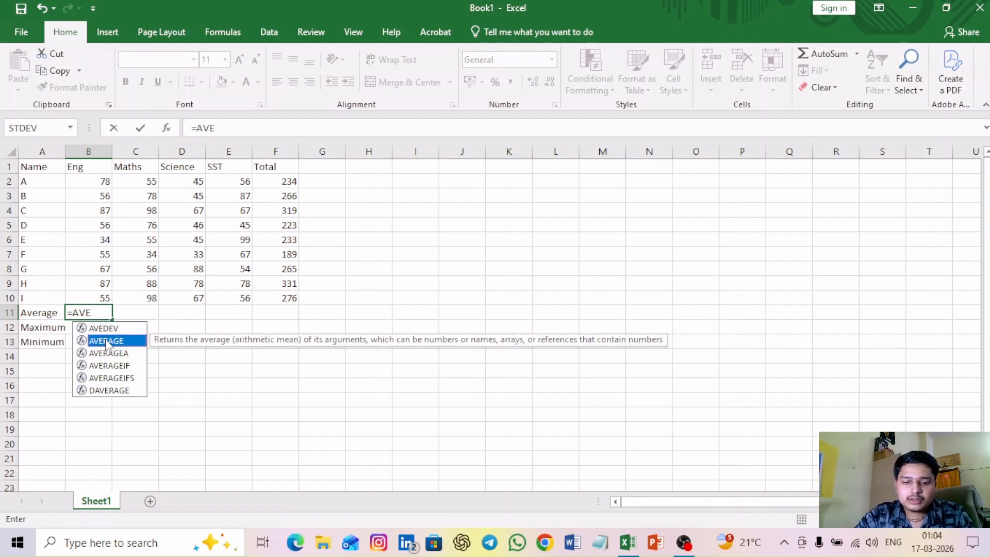
key("Escape")
key("Return")
Replace the content of B11 with the handwritten formula =AVERAGE(B2:B10) for the Eng marks.
left_click(103, 312)
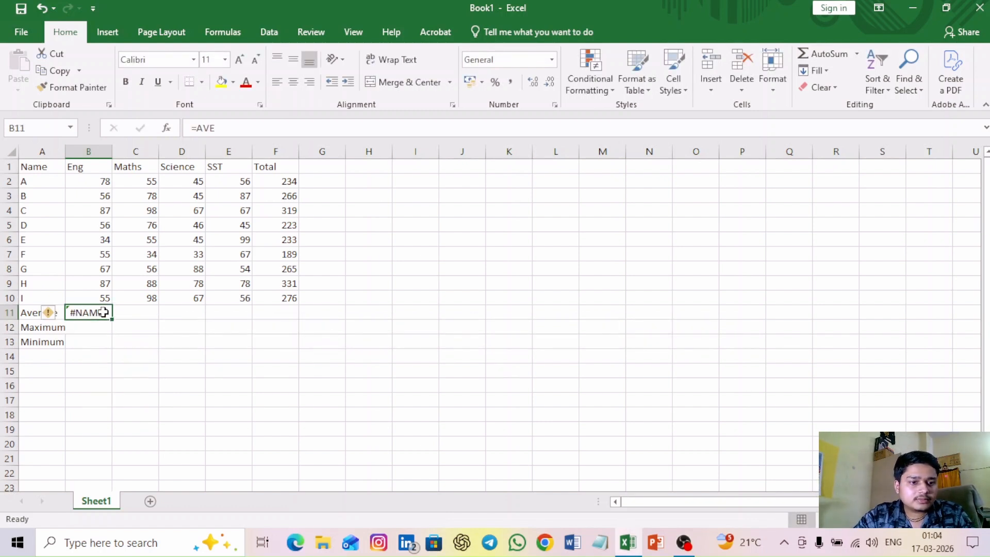
key("BackSpace")
type("=AVERAGE")
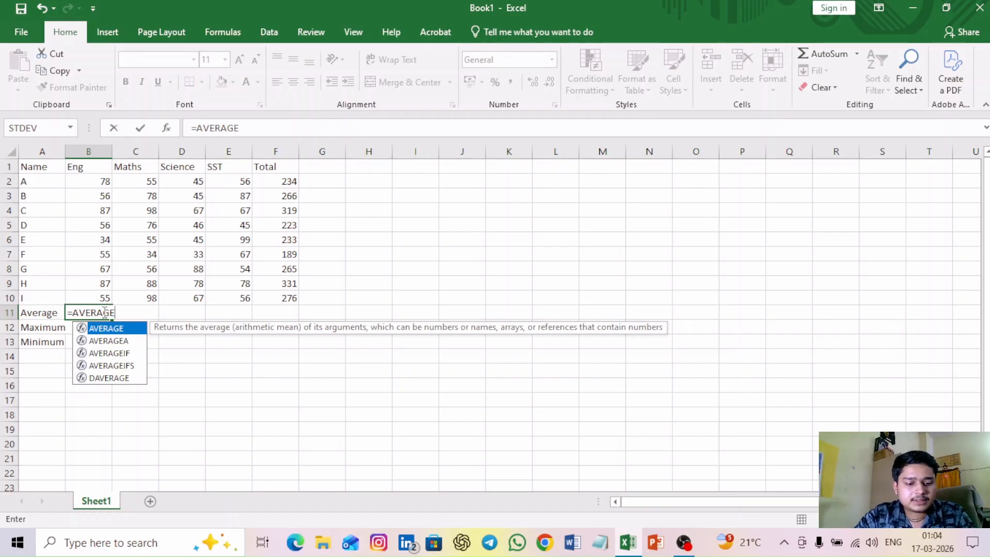
type("(")
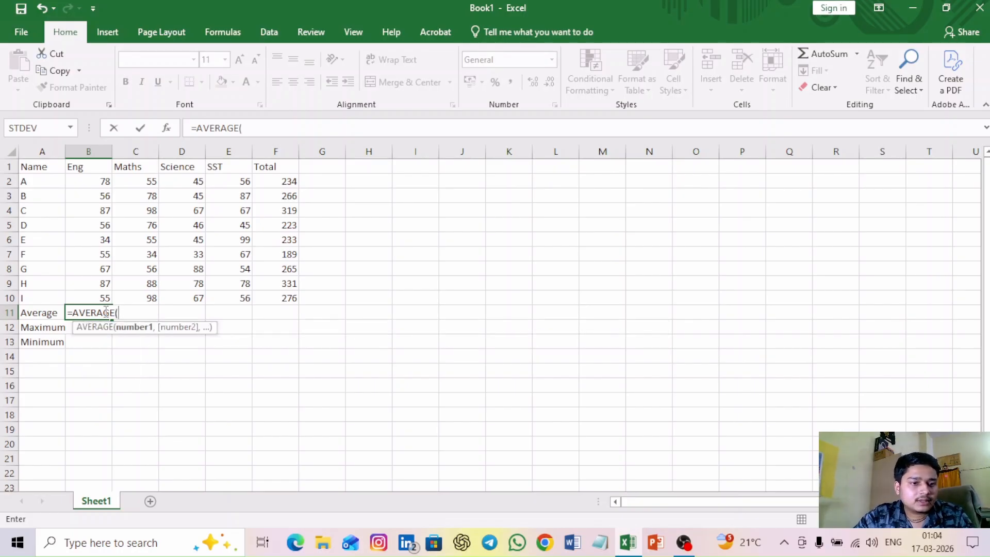
left_click(100, 183)
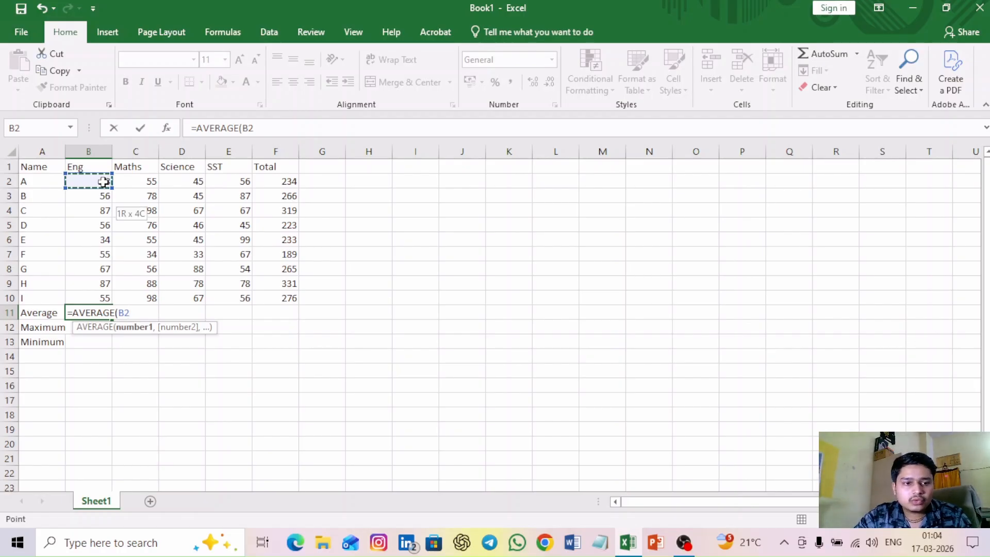
key("shift+Down")
key("shift+Down")
key("shift+Down")
key("shift+Down")
key("shift+Down")
key("shift+Down")
key("shift+Down")
key("shift+Down")
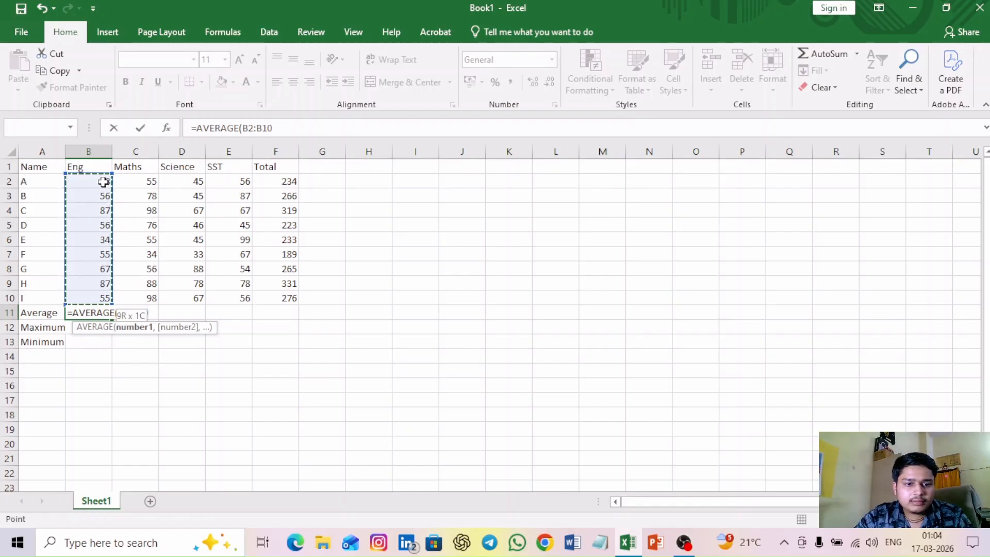
type(")")
key("Return")
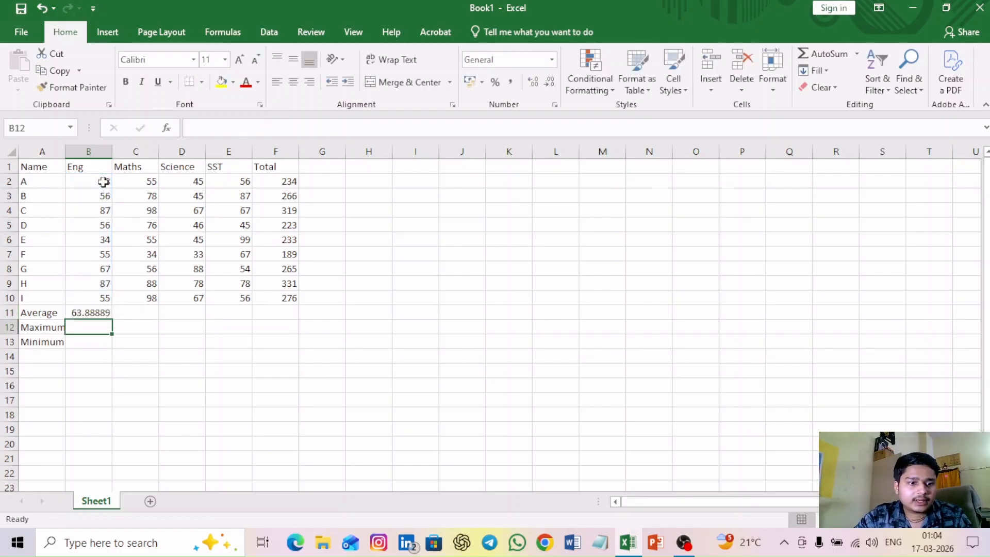
Clear B11 and average the Eng marks with the Average option of AutoSum, accepting =AVERAGE(B2:B10).
left_click(96, 316)
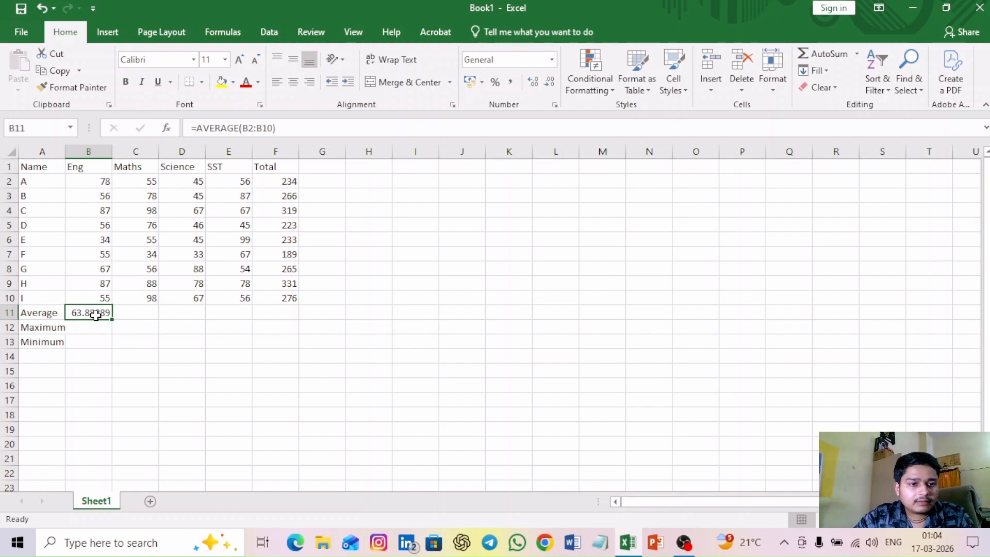
key("BackSpace")
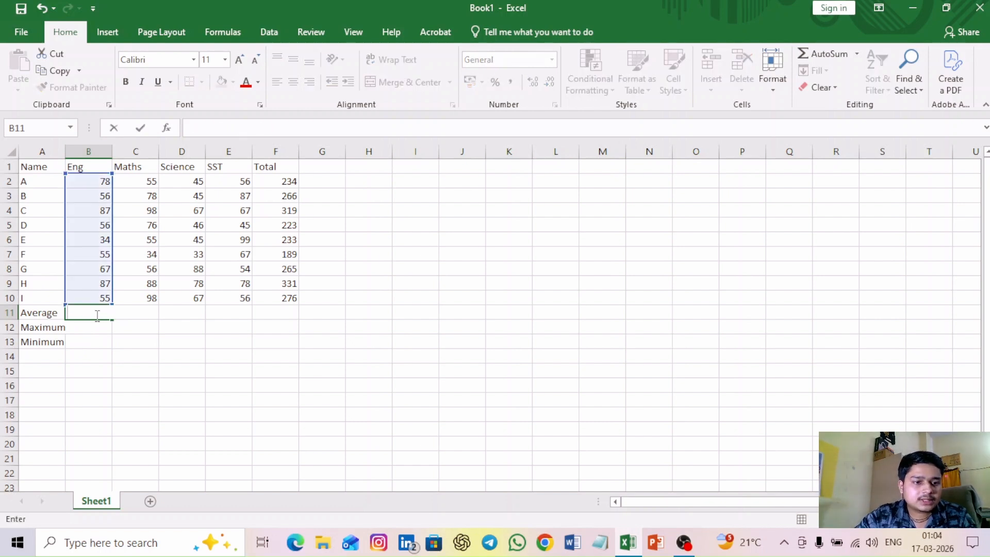
left_click(164, 312)
left_click(98, 314)
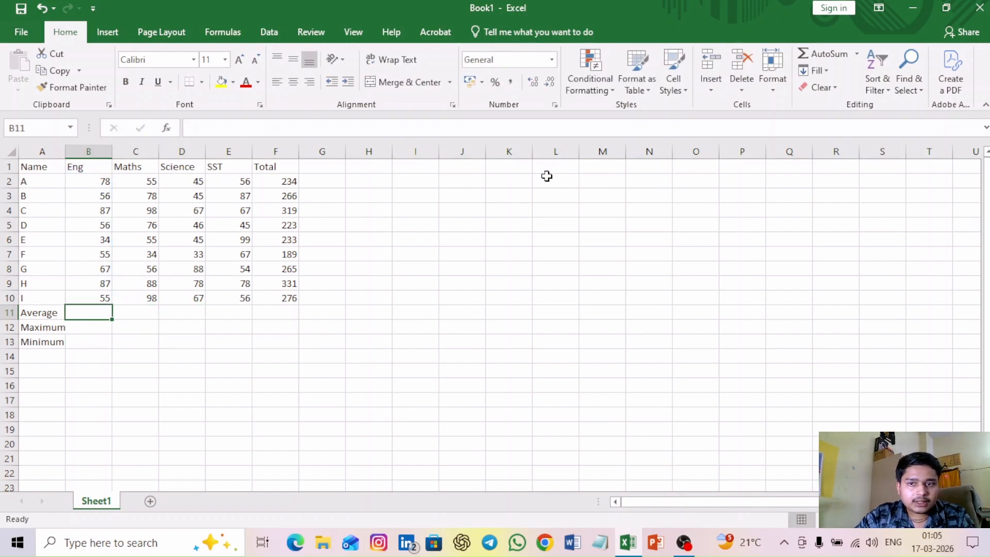
left_click(856, 55)
left_click(856, 88)
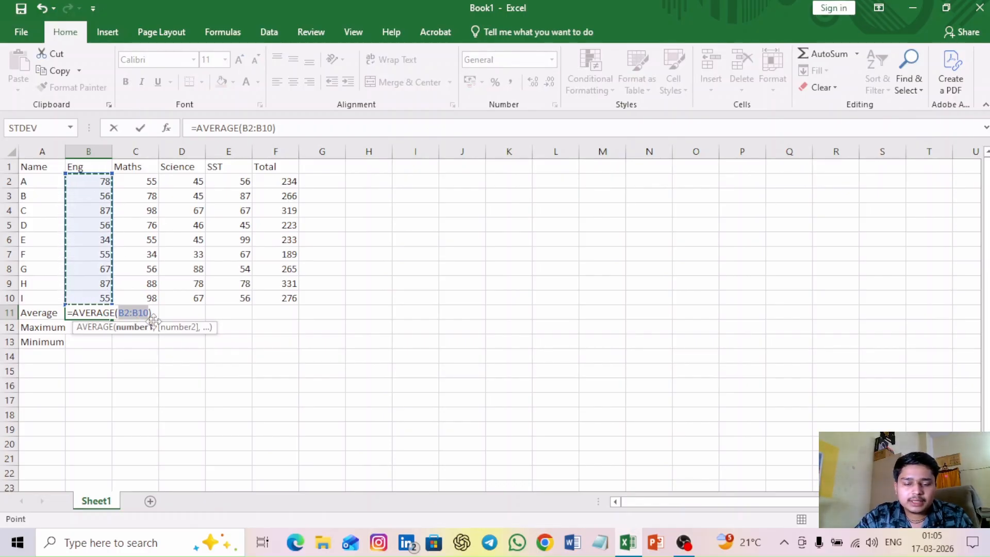
key("Return")
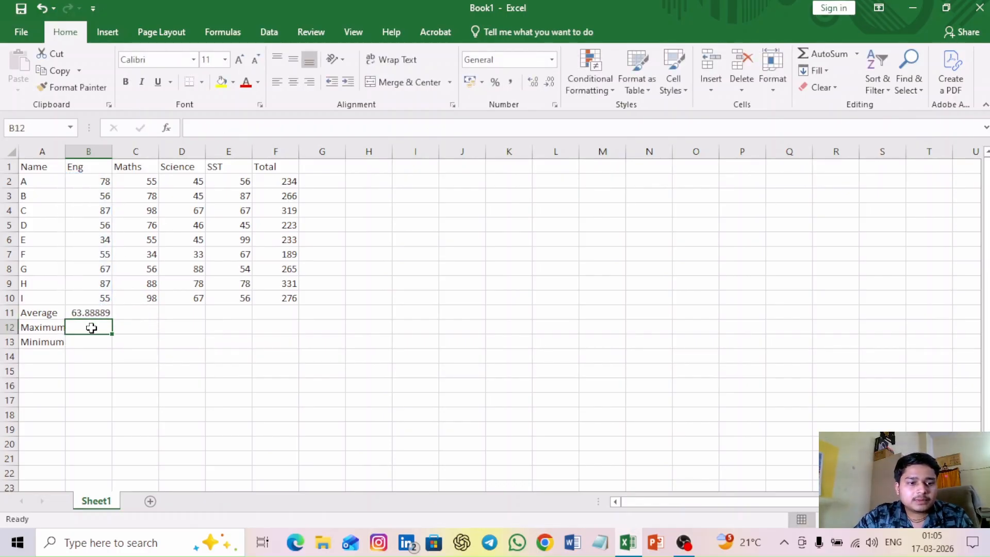
Enter the formula =MAX(B2:B10) in B12 to find the highest Eng mark.
type("=")
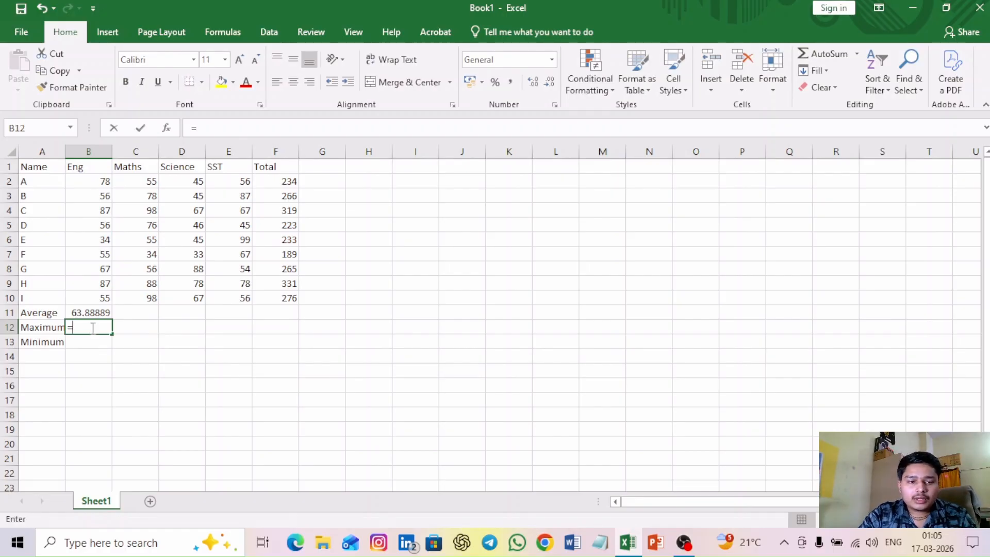
type("MAX")
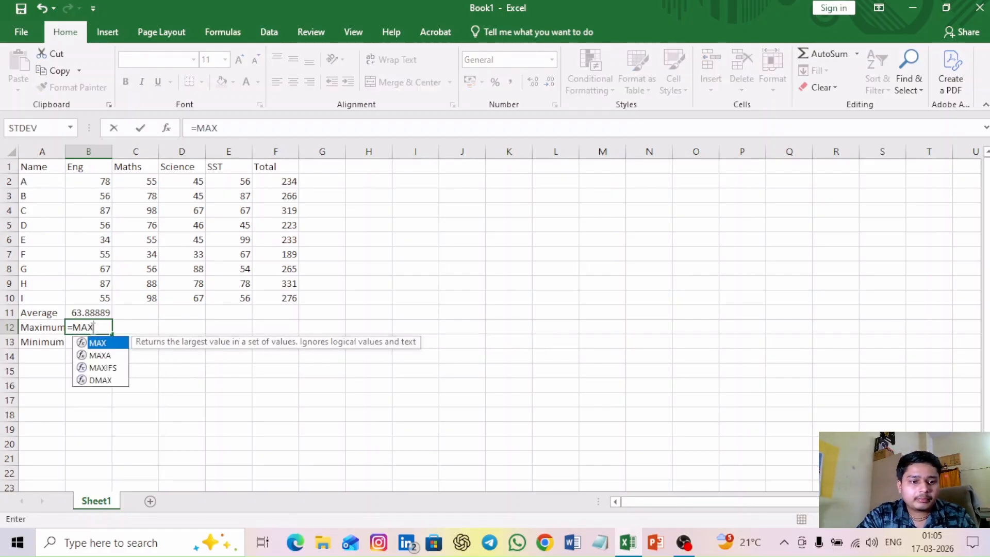
type("(")
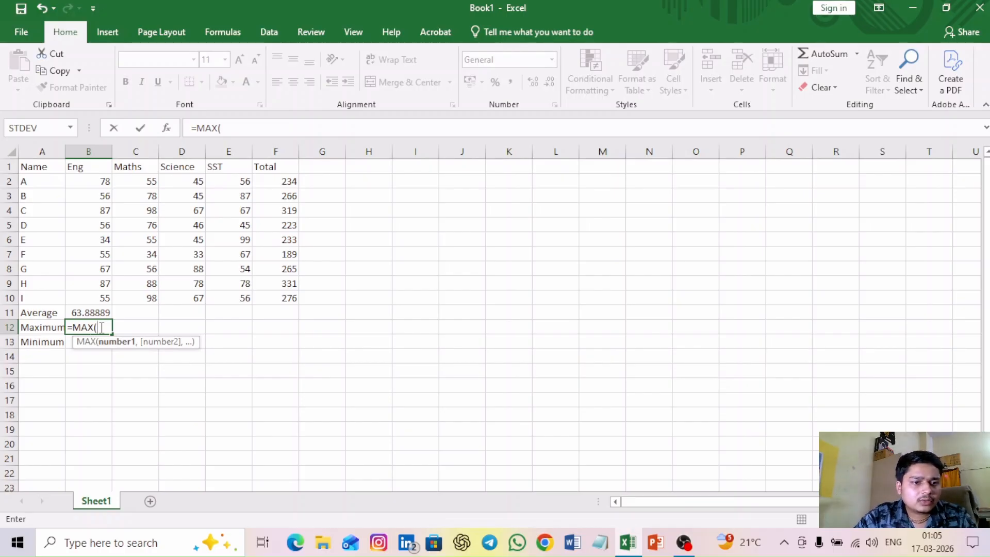
left_click(104, 183)
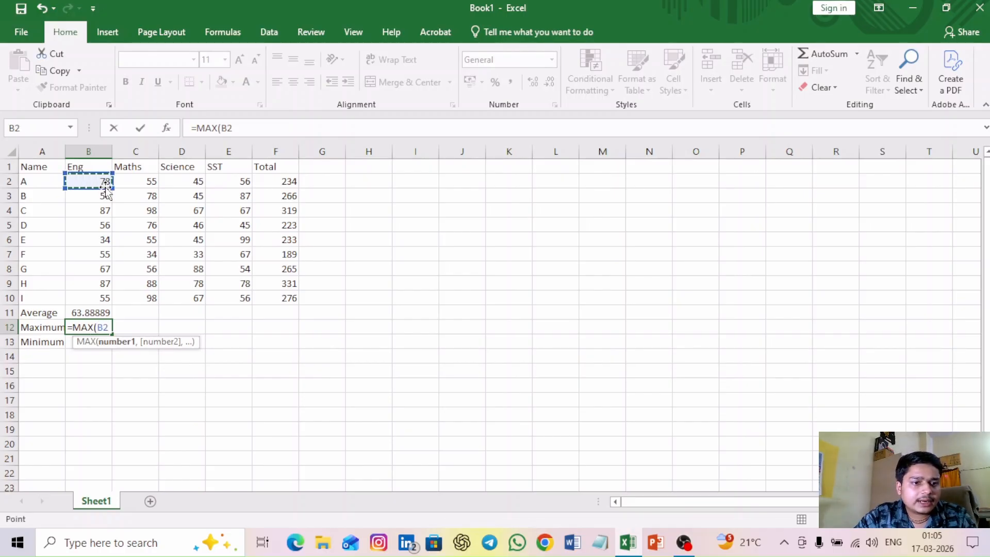
left_click(106, 326)
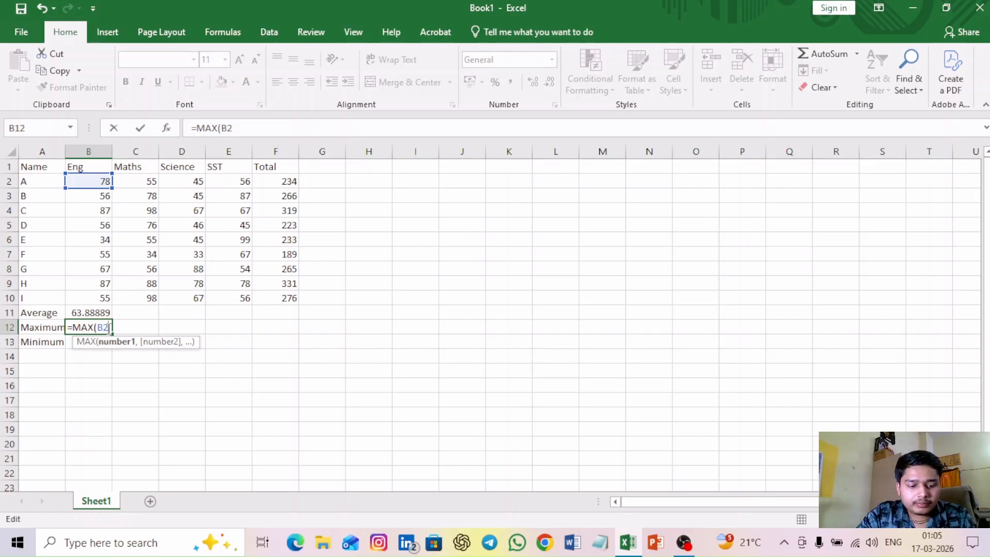
type(":")
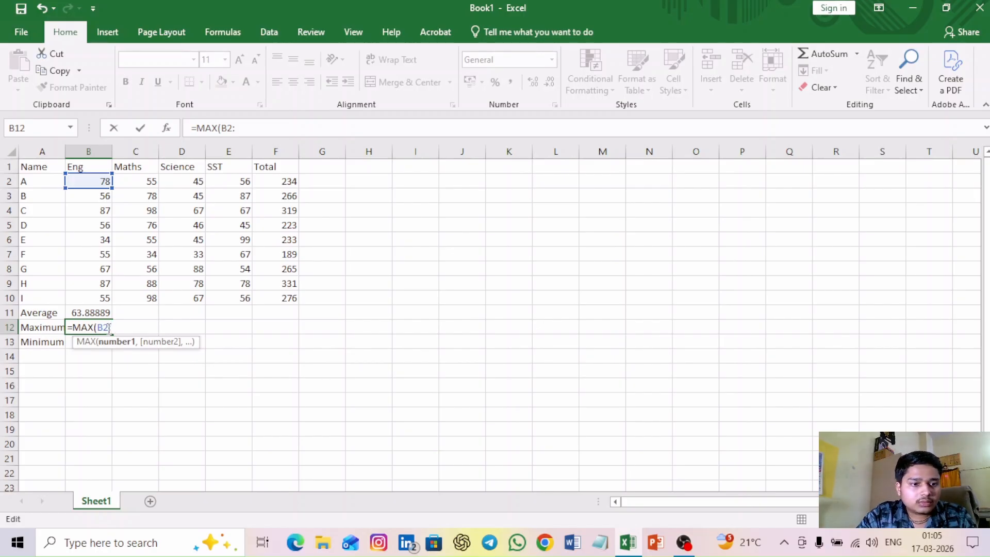
type("B10")
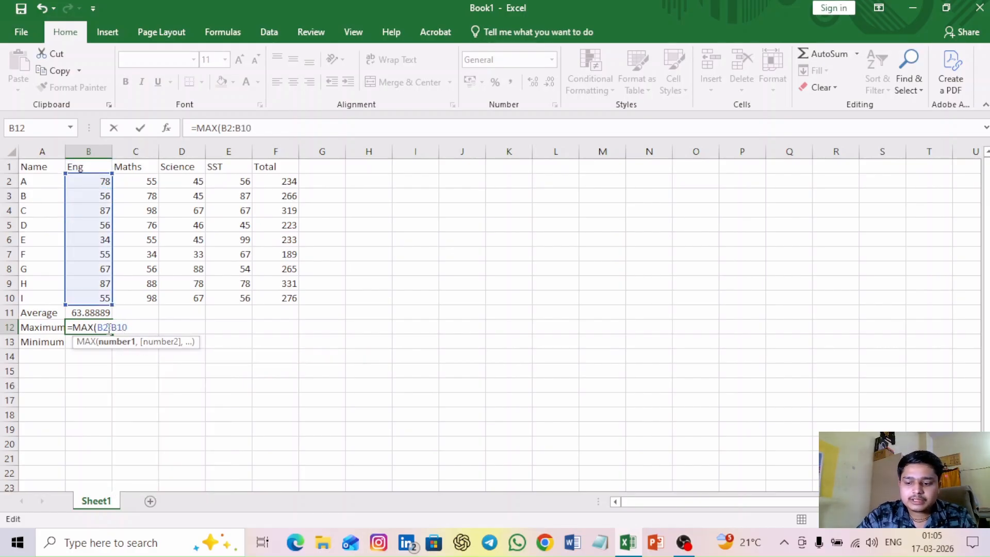
key("Return")
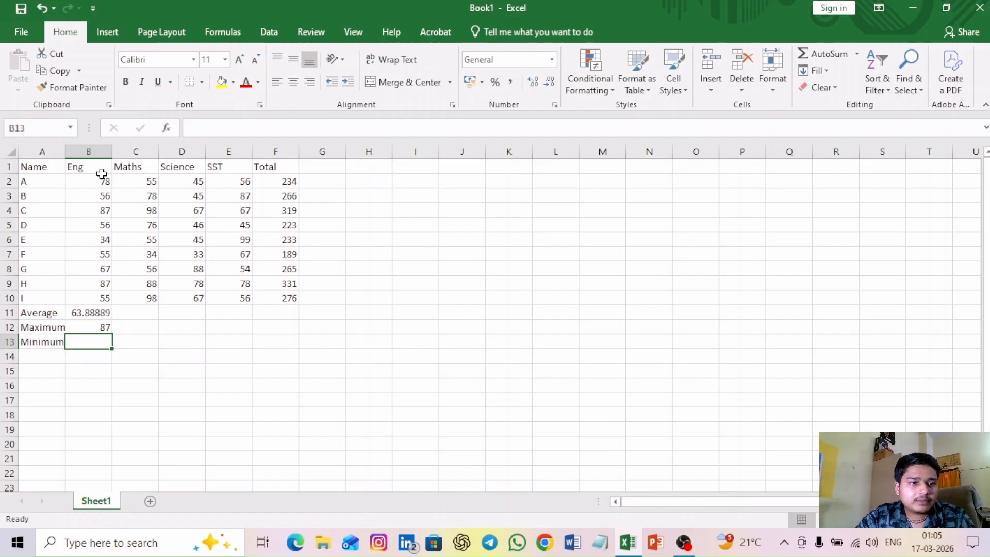
left_click(106, 282)
left_click(100, 341)
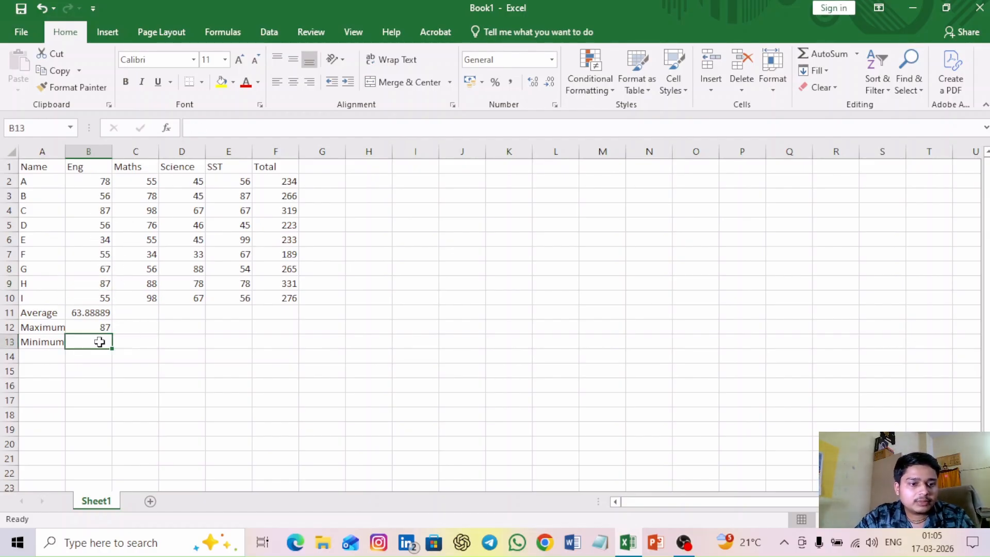
type("=")
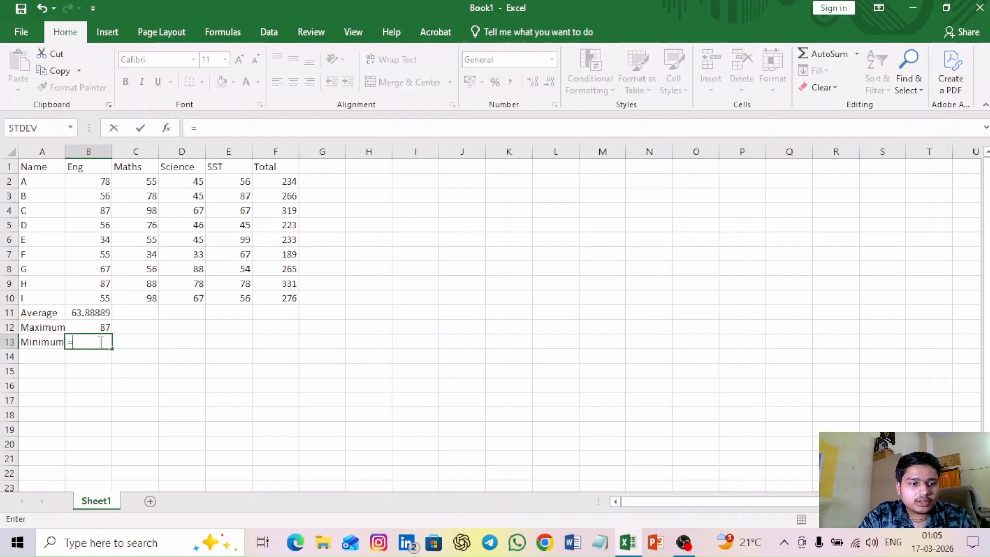
type("MIN")
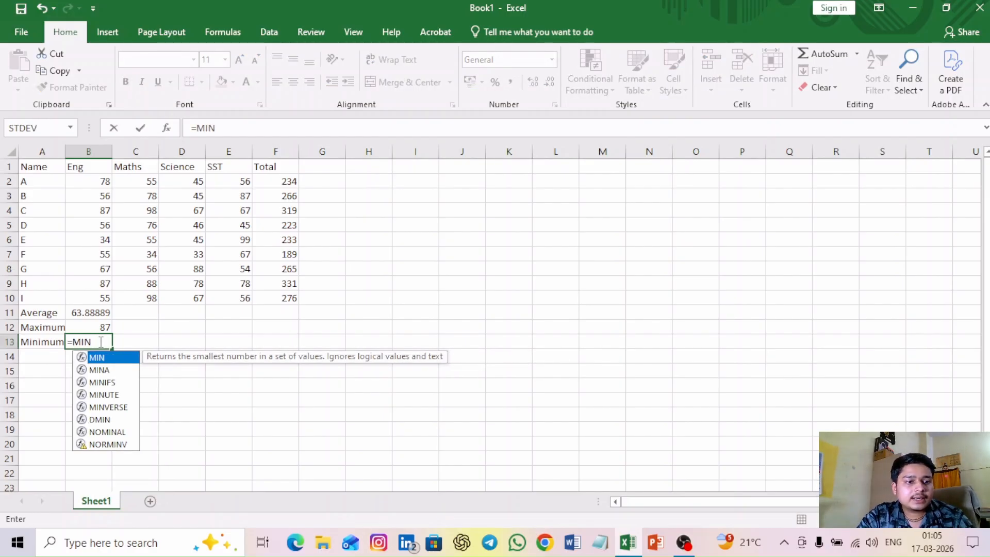
key("BackSpace")
key("BackSpace")
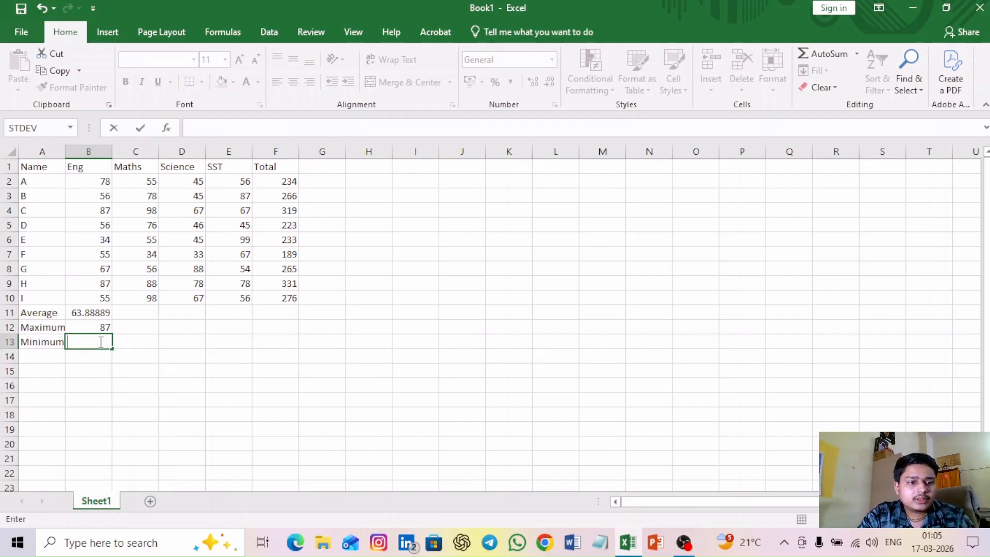
left_click(857, 54)
key("Escape")
key("Escape")
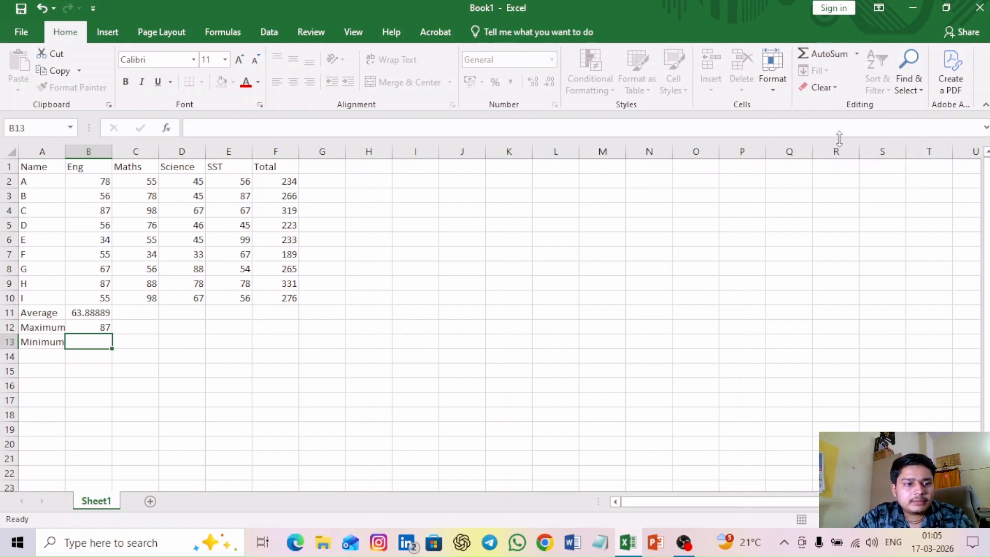
Find the lowest Eng mark in B13 with the Min option of AutoSum, correcting the range to B2:B10.
left_click(106, 228)
left_click(95, 186)
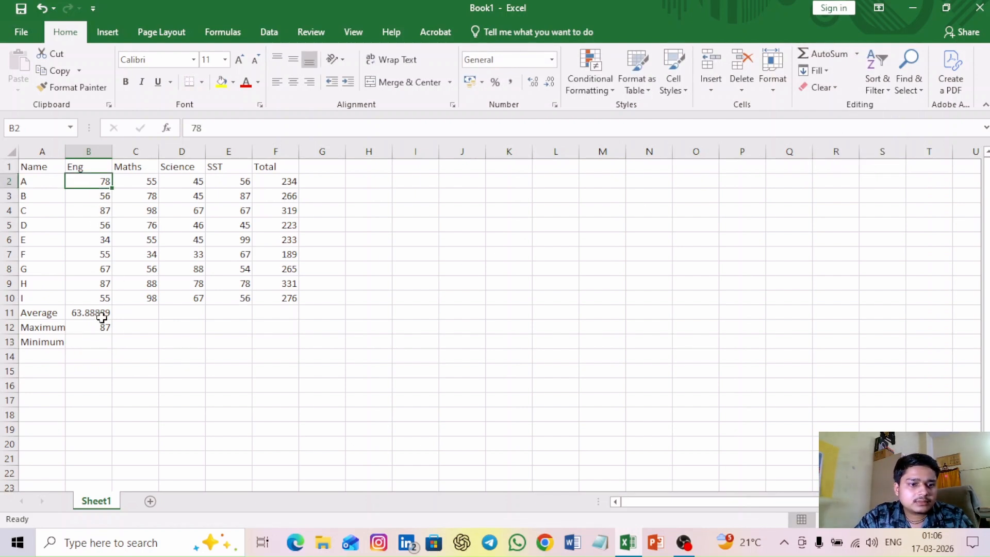
left_click(101, 344)
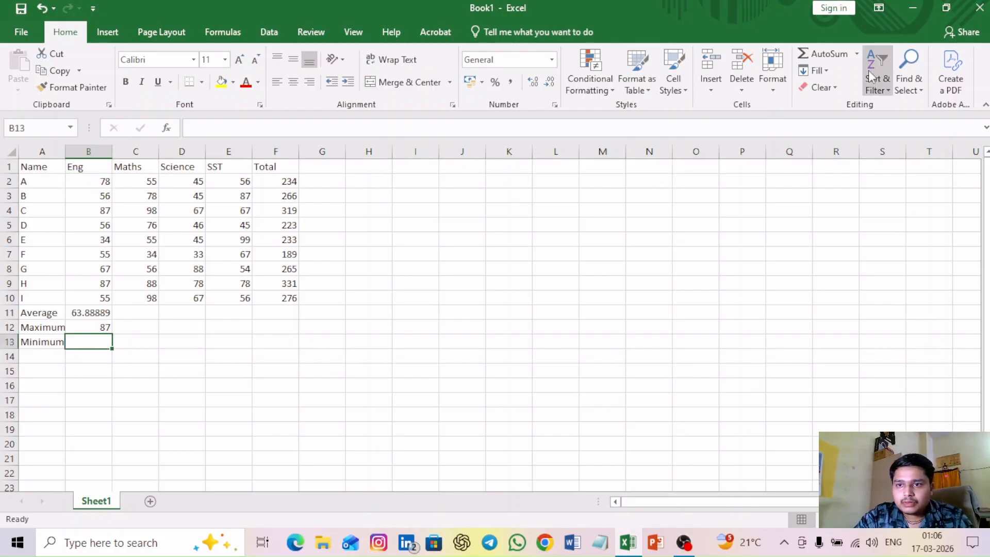
left_click(857, 53)
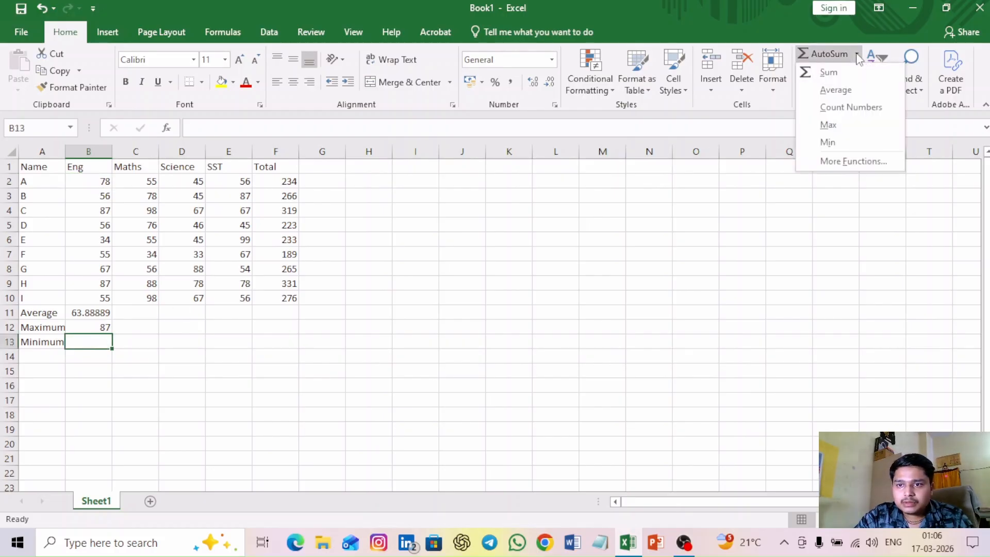
left_click(828, 142)
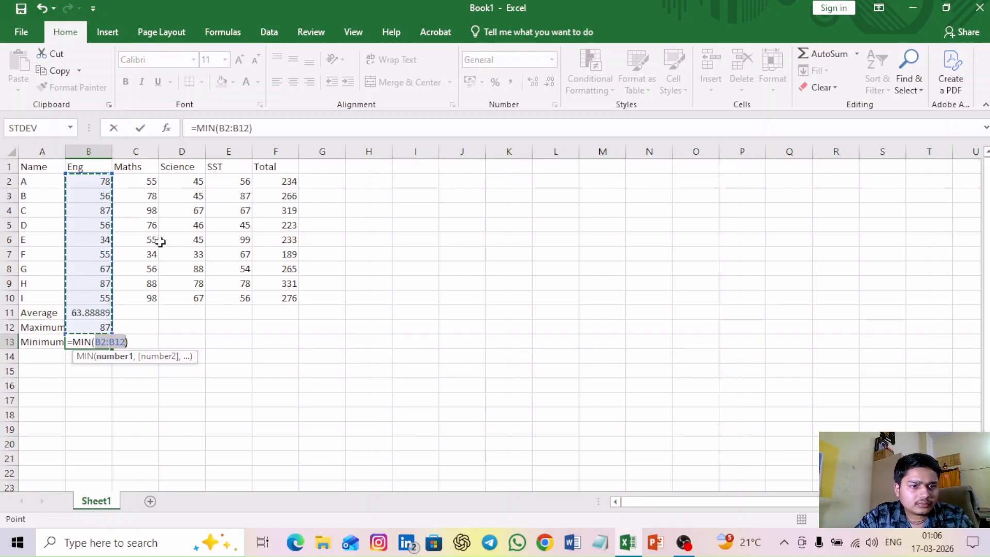
left_click(134, 209)
left_click(98, 182)
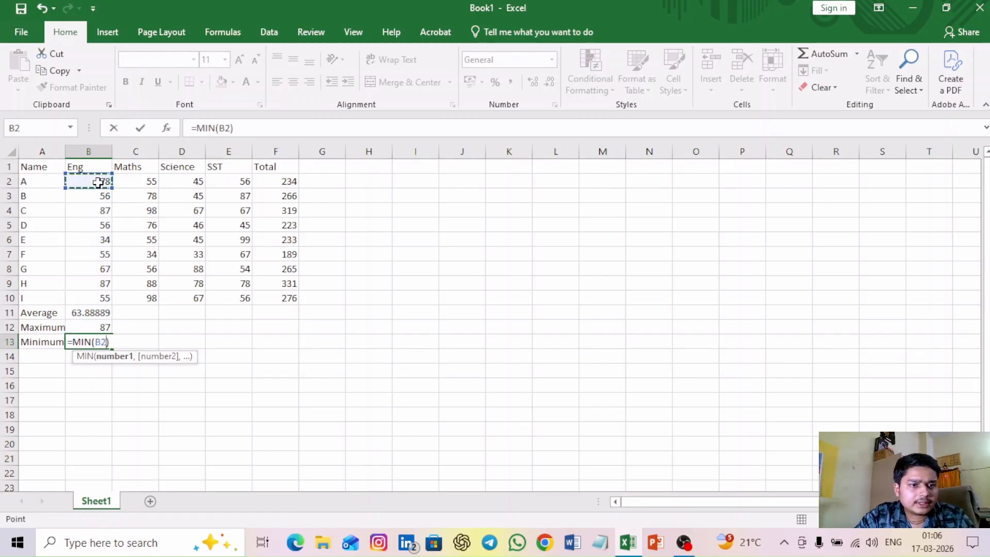
key("shift+Down")
key("shift+Down")
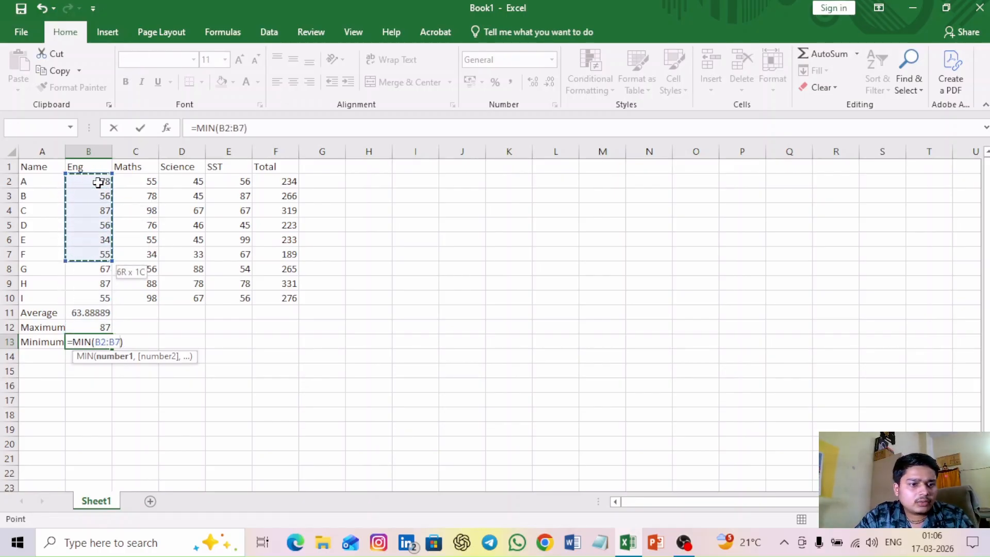
key("shift+Down")
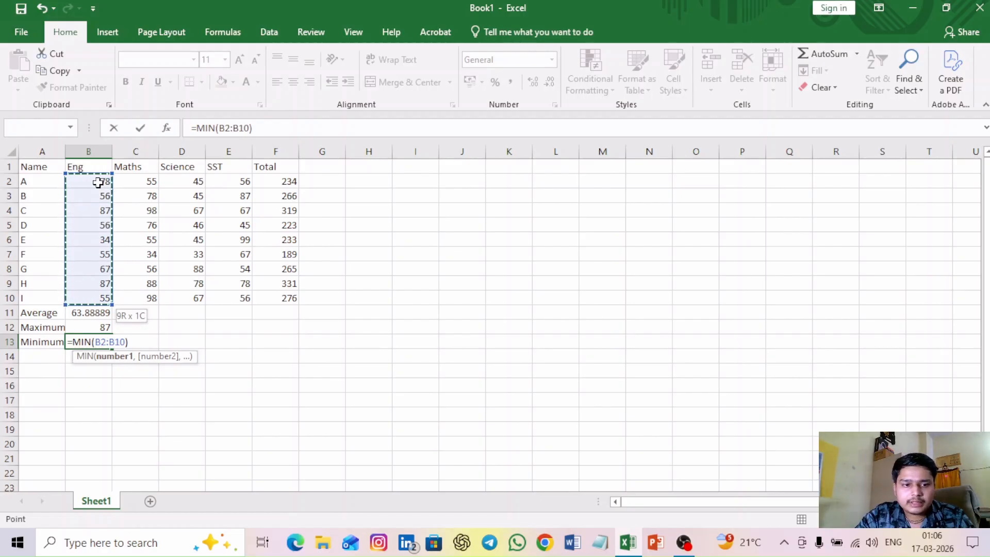
key("Return")
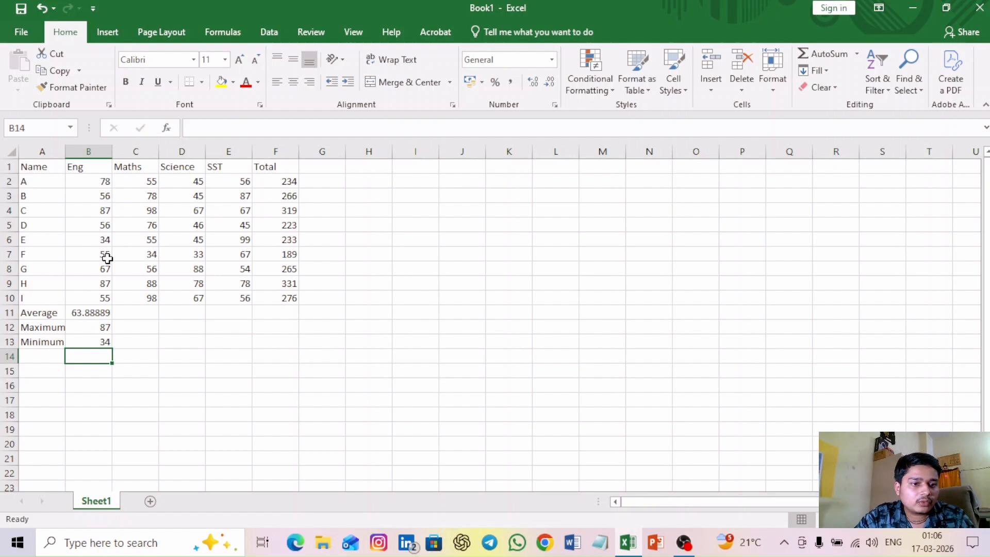
left_click(101, 239)
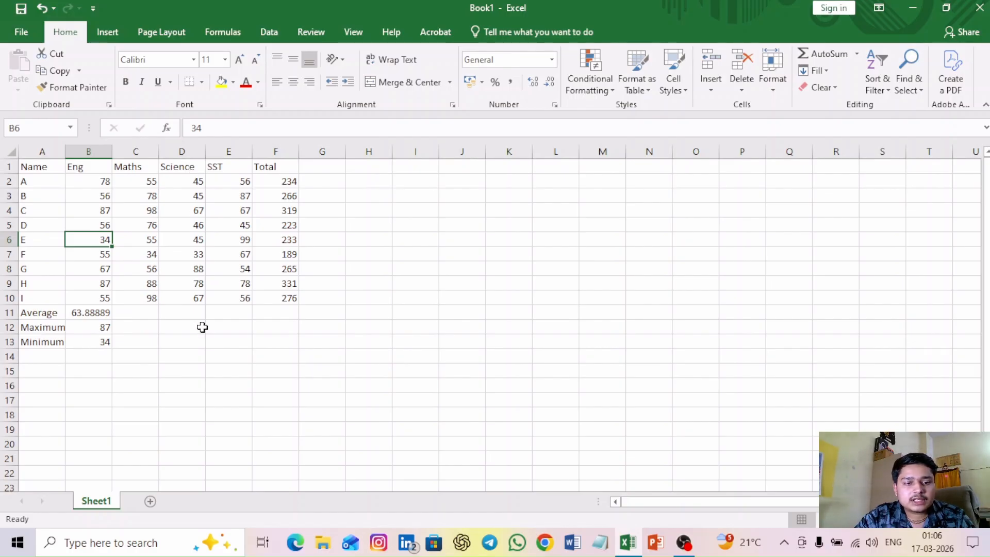
Fill the average, maximum and minimum formulas from B11:B13 rightward across the Maths, Science and SST columns through E13.
left_click(140, 315)
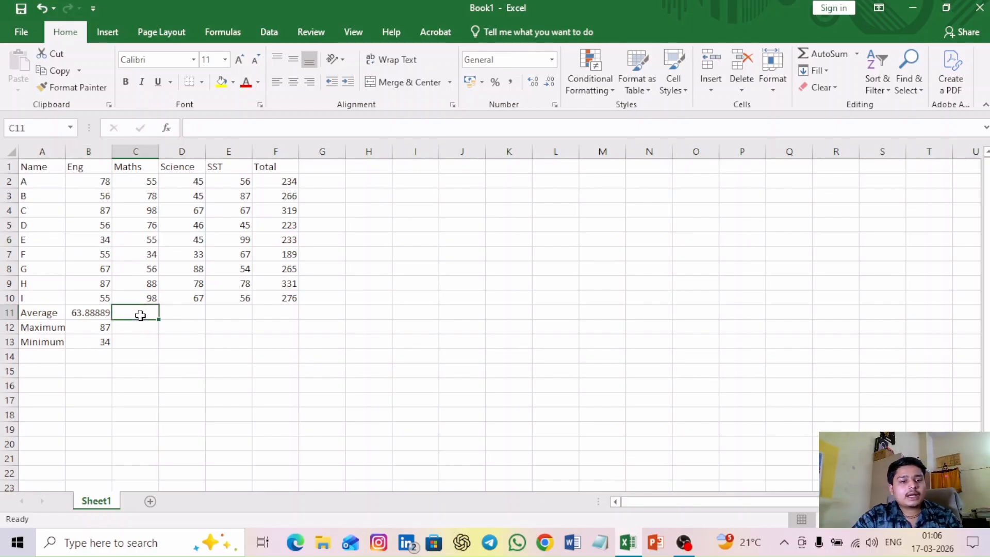
left_click(88, 313)
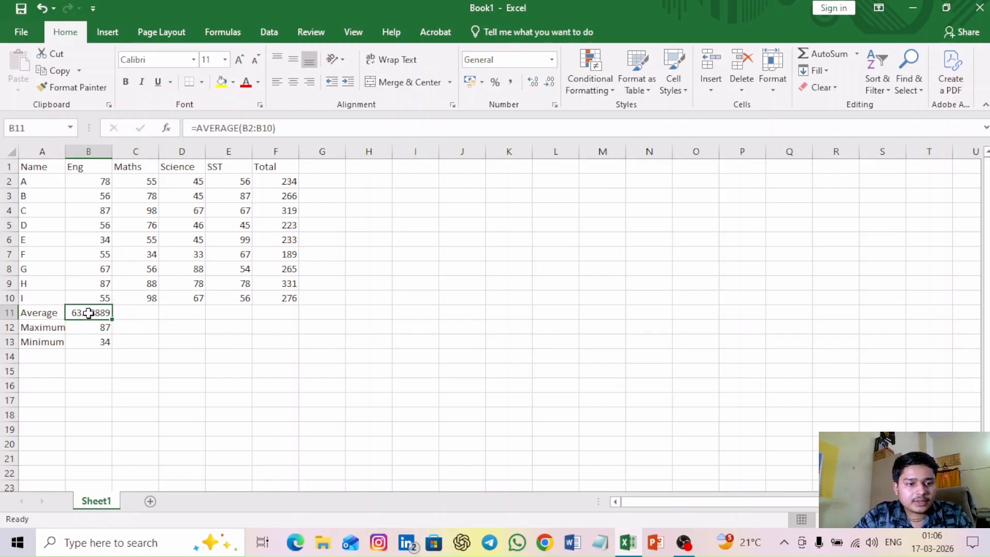
key("shift+Down")
key("shift+Down")
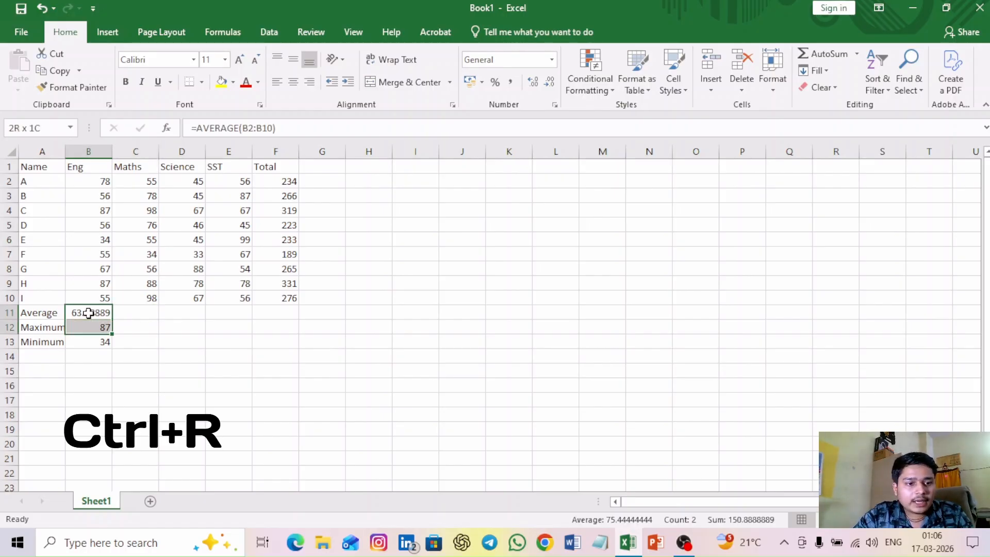
key("shift+Right")
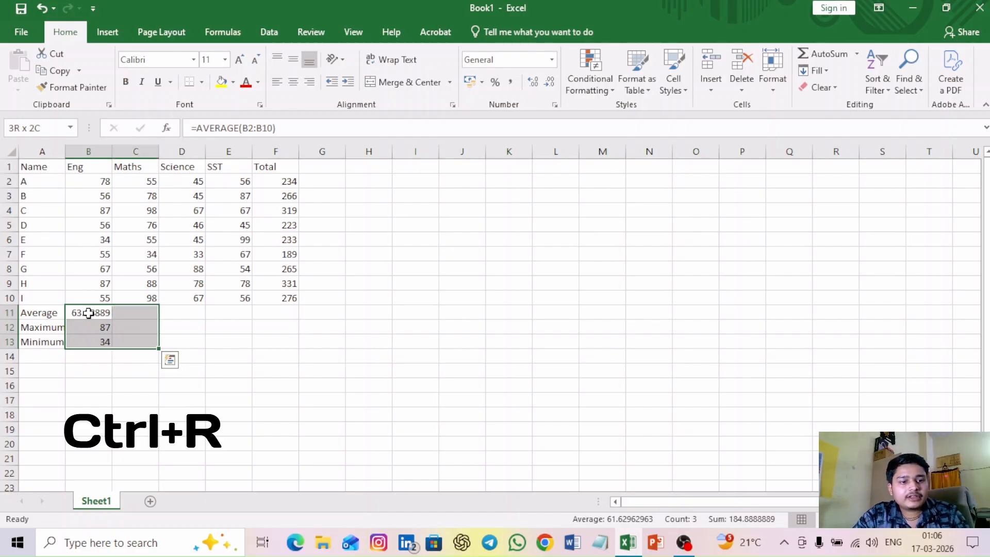
key("shift+Right")
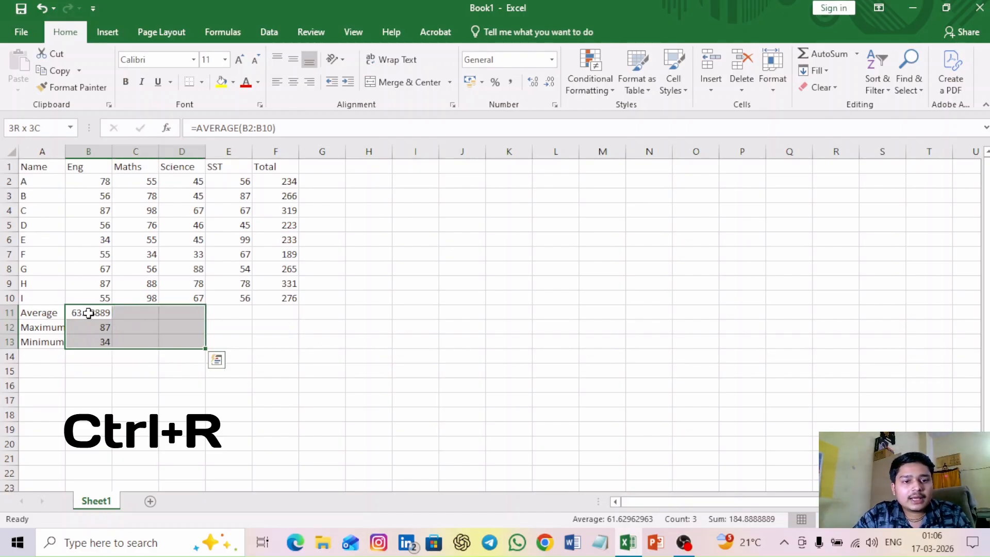
key("shift+Right")
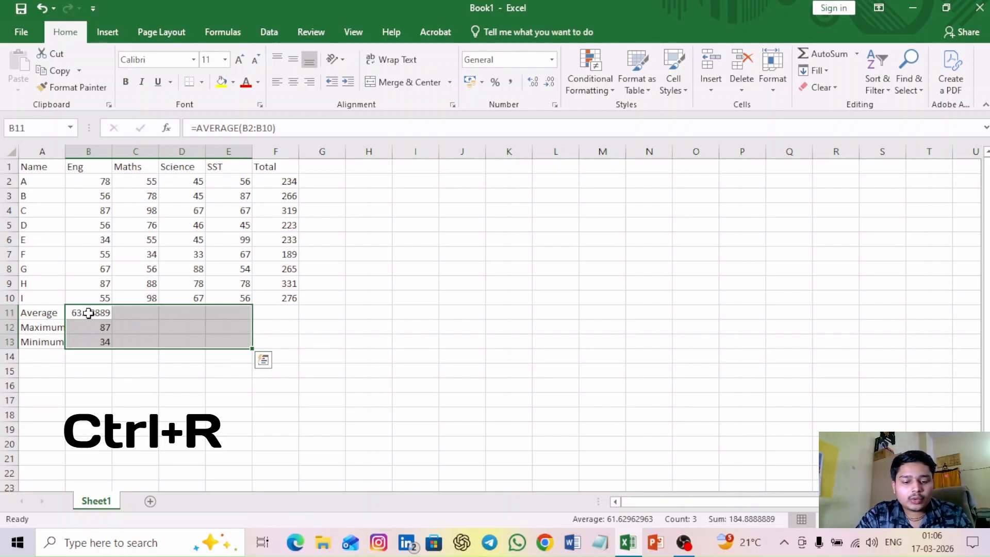
key("ctrl+r")
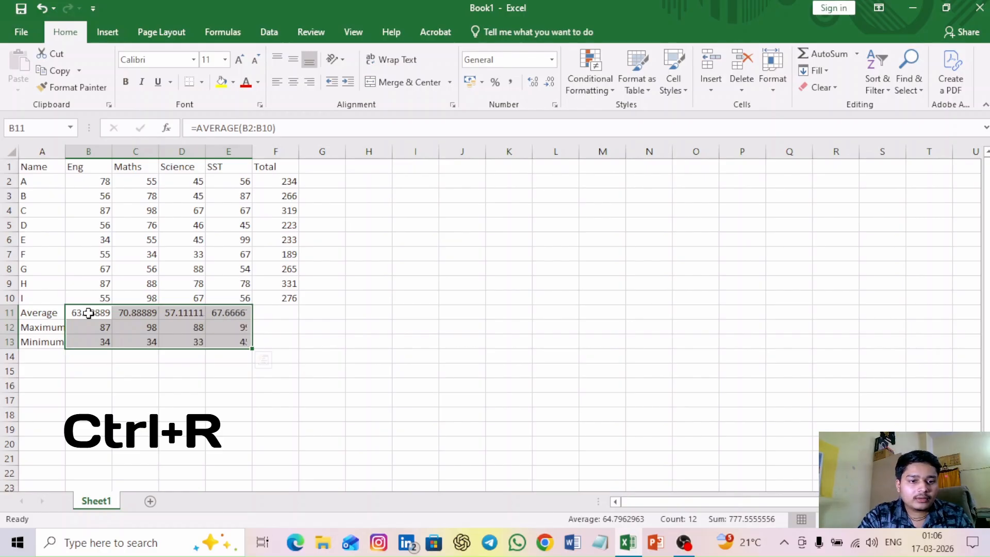
left_click(374, 325)
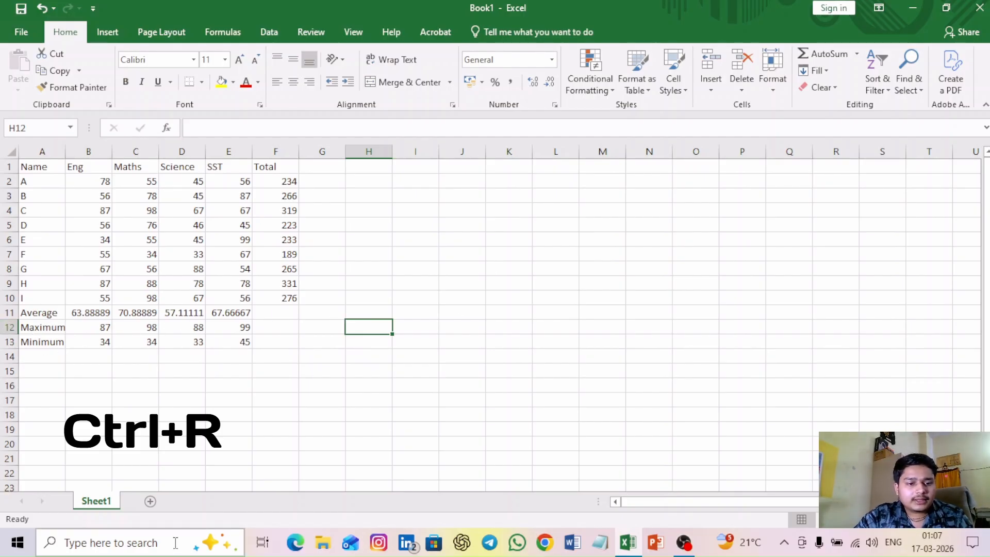
Add two new worksheets to the workbook and switch back through the sheets to Sheet1.
left_click(150, 502)
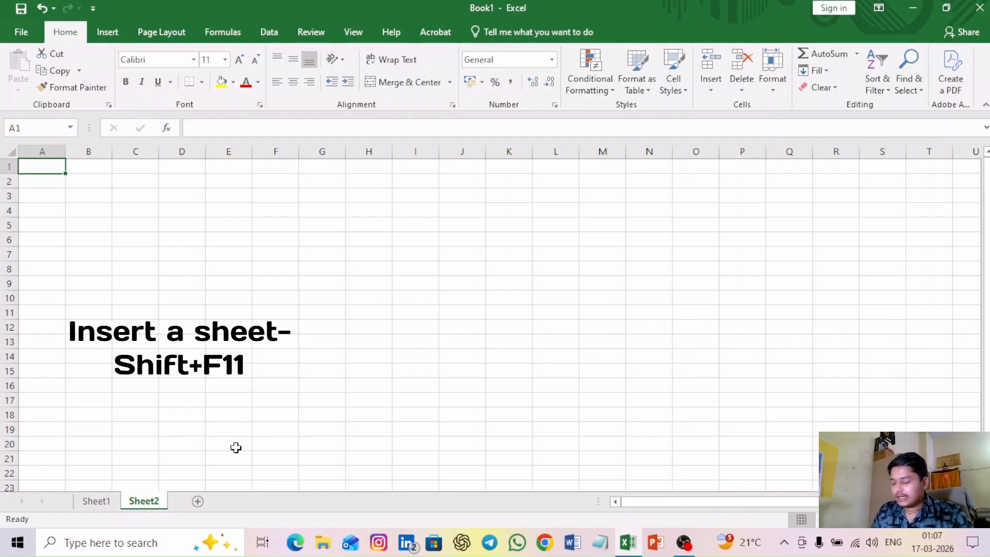
left_click(198, 502)
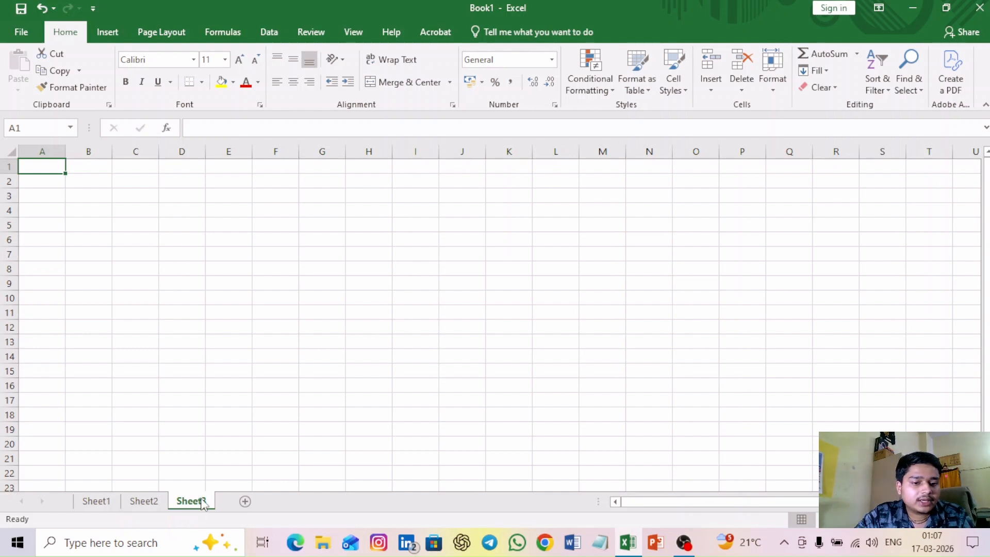
left_click(147, 502)
left_click(98, 502)
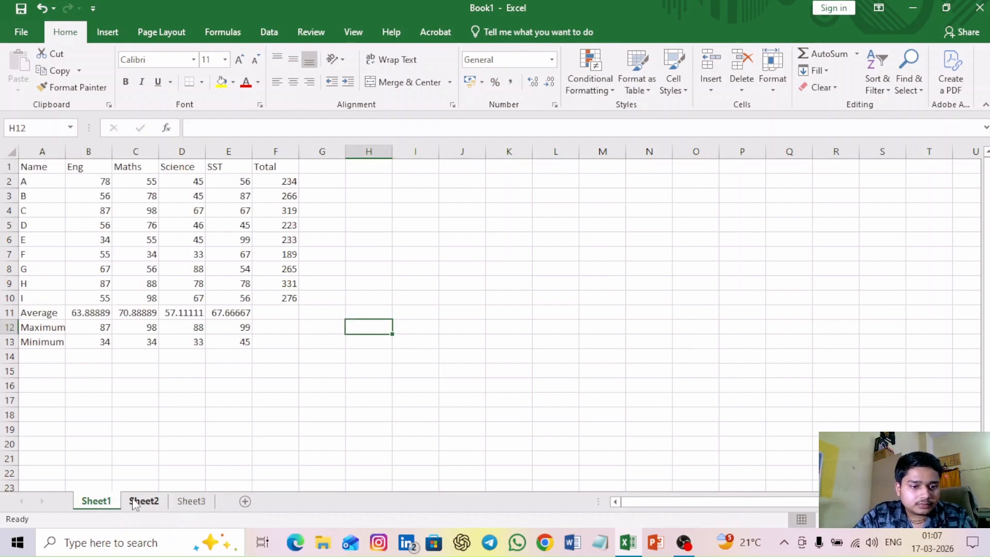
On Sheet2, enter the headings Name in A1, Salary in B1 and DA(40%) in C1.
left_click(137, 503)
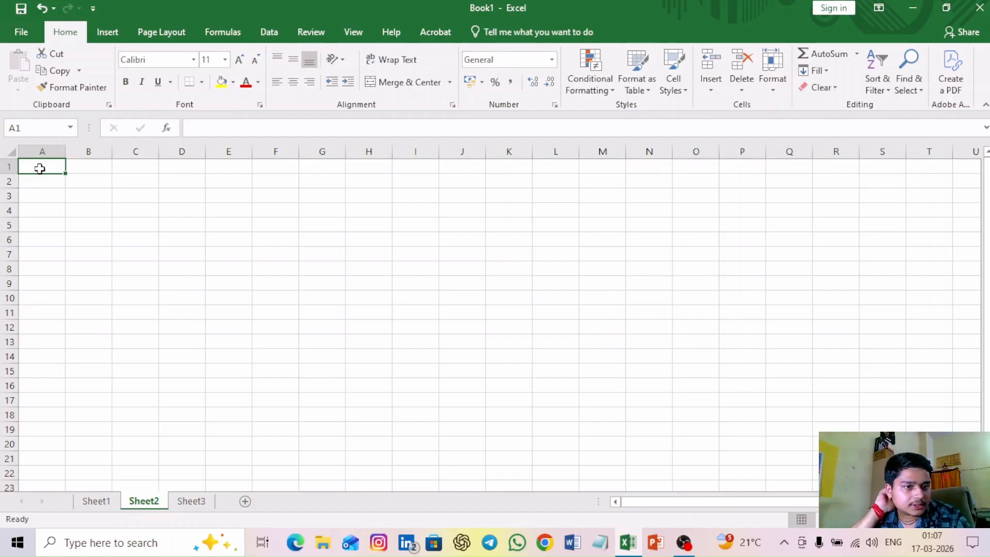
type("Name")
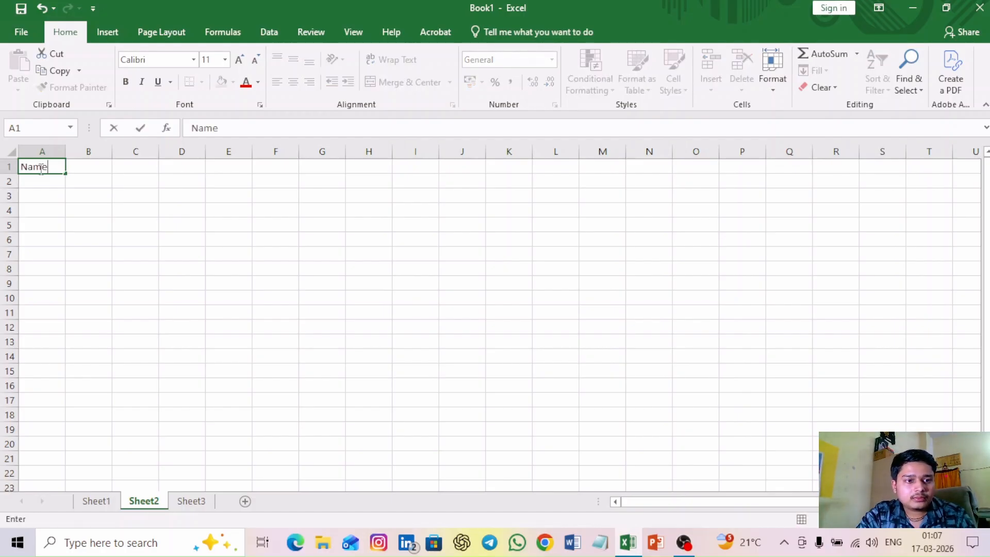
left_click(73, 169)
type("Salary")
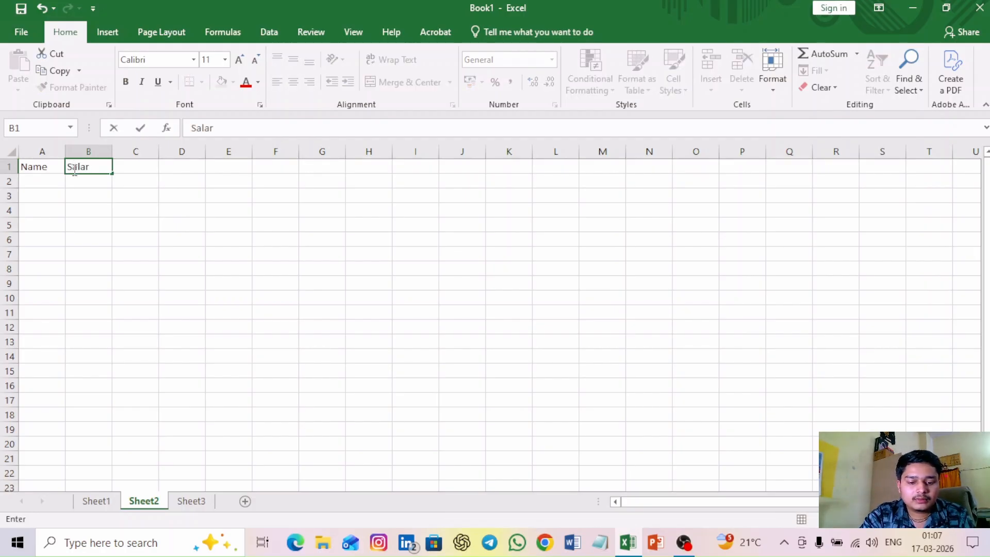
left_click(129, 168)
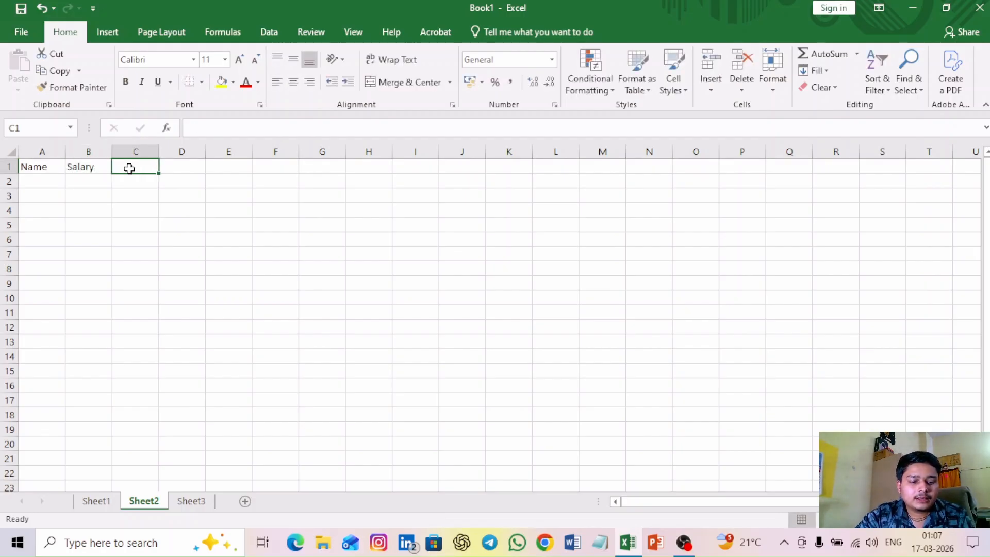
type("DA")
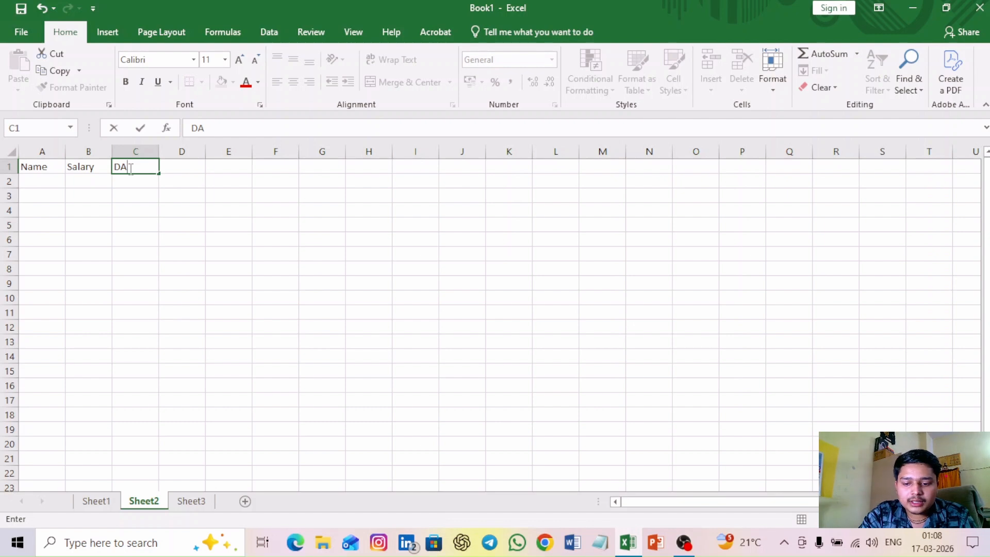
type("(")
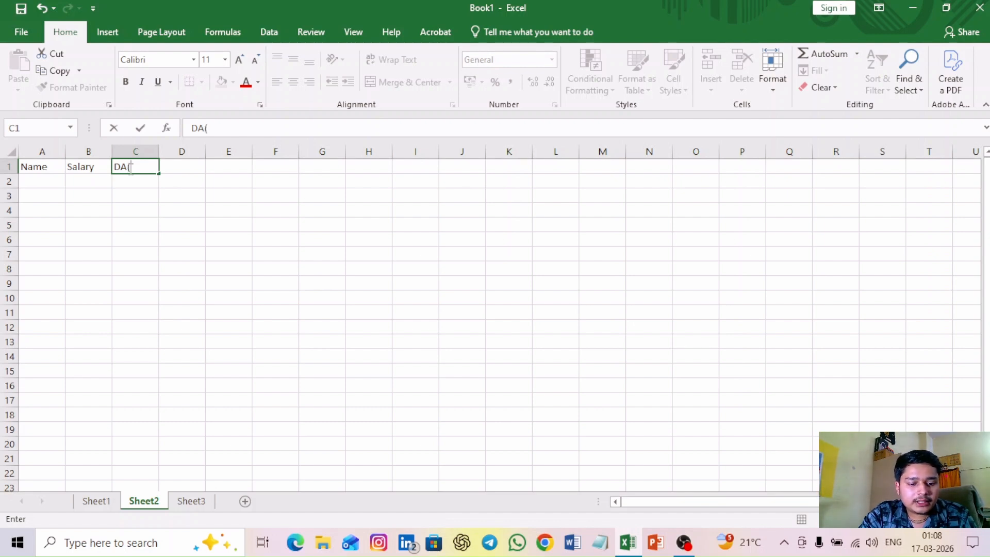
type("40")
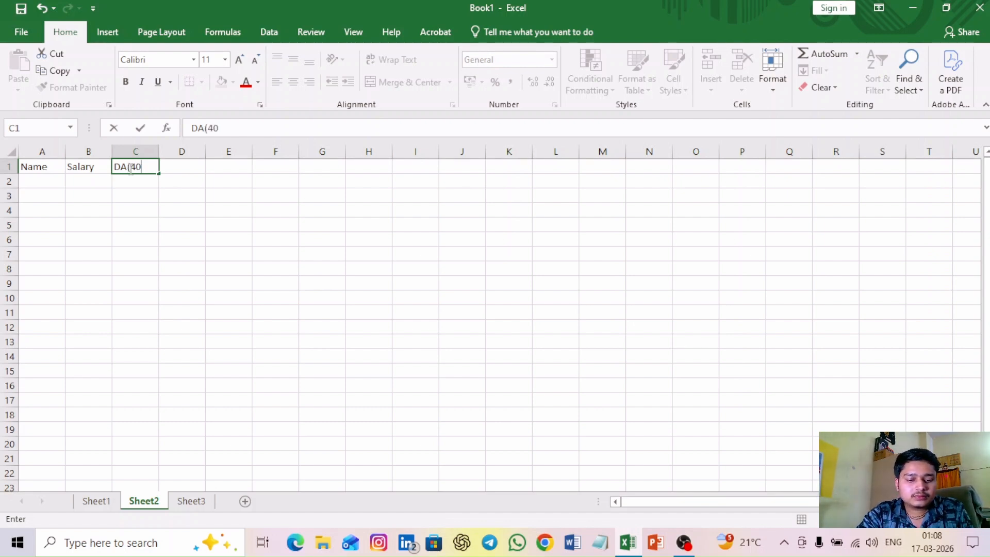
type("%)")
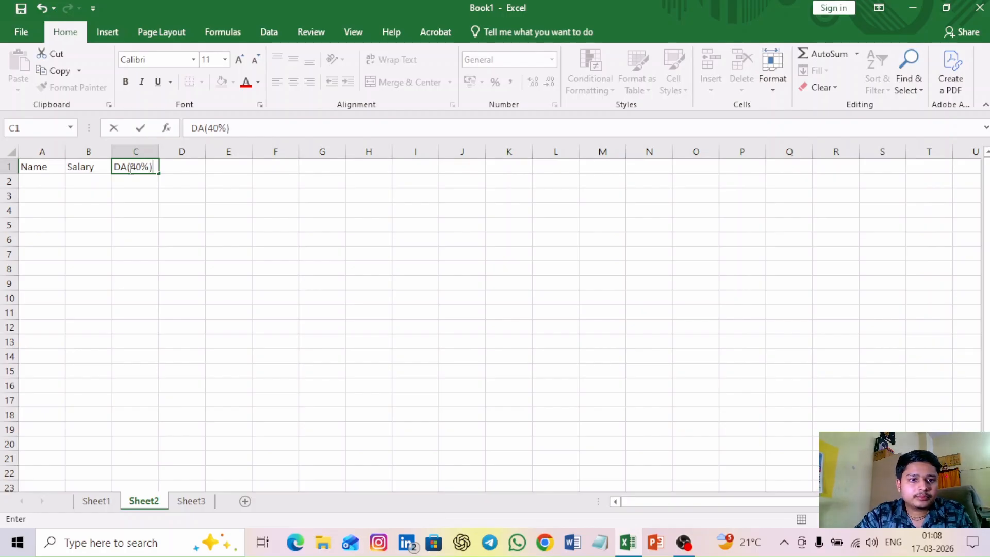
Add the headings PF(12%) in D1 and NET SALARY in E1.
left_click(184, 167)
type("PF")
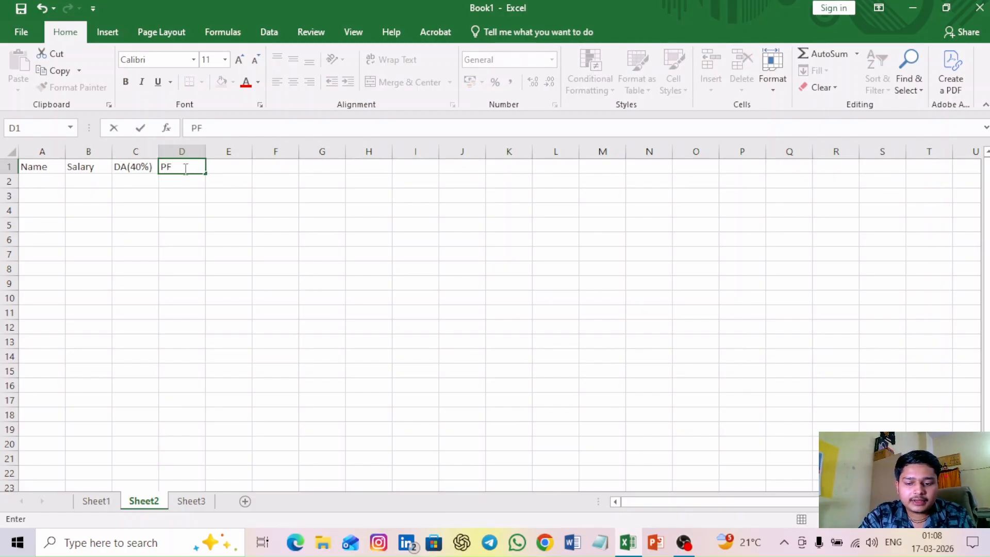
type("(")
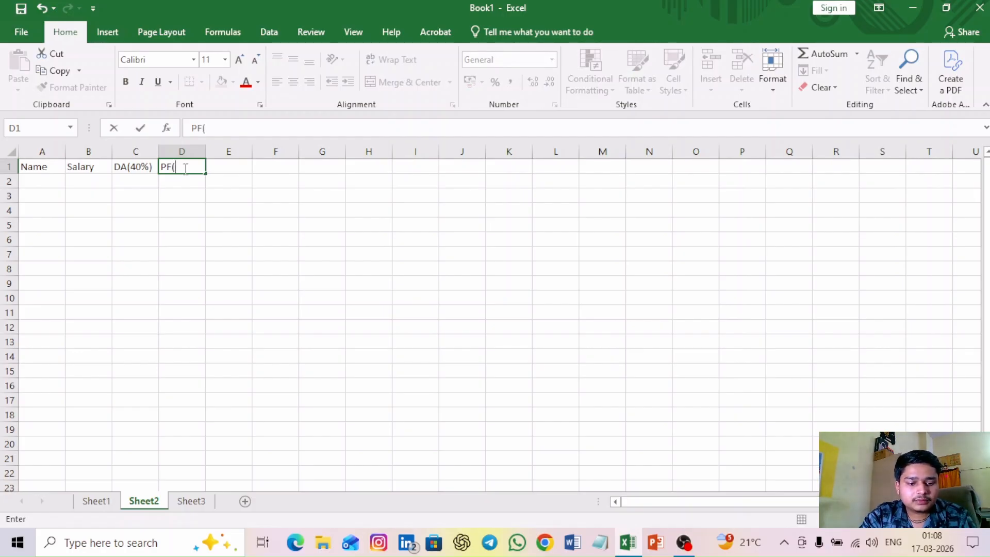
type("12")
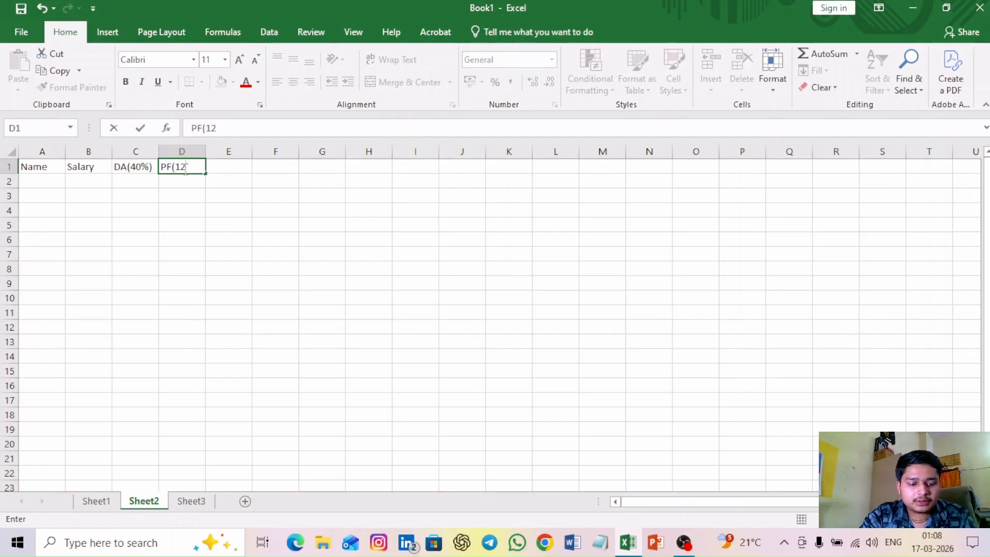
type("%)")
left_click(221, 167)
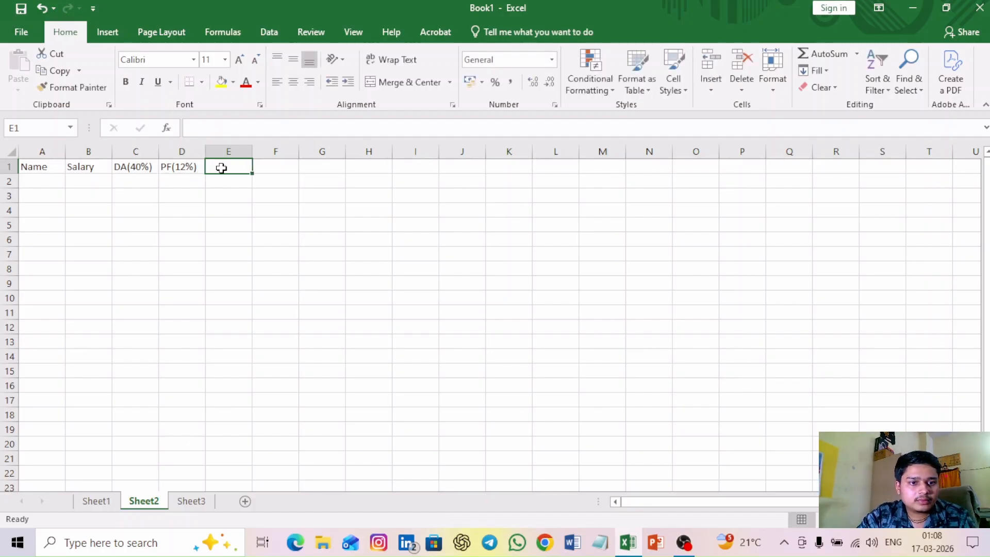
type("NET")
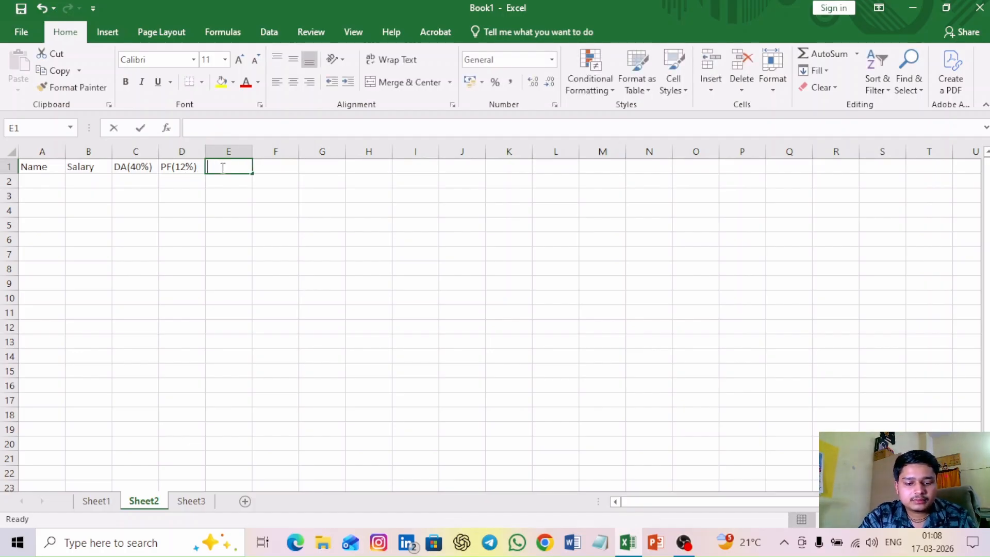
type(" SALARY")
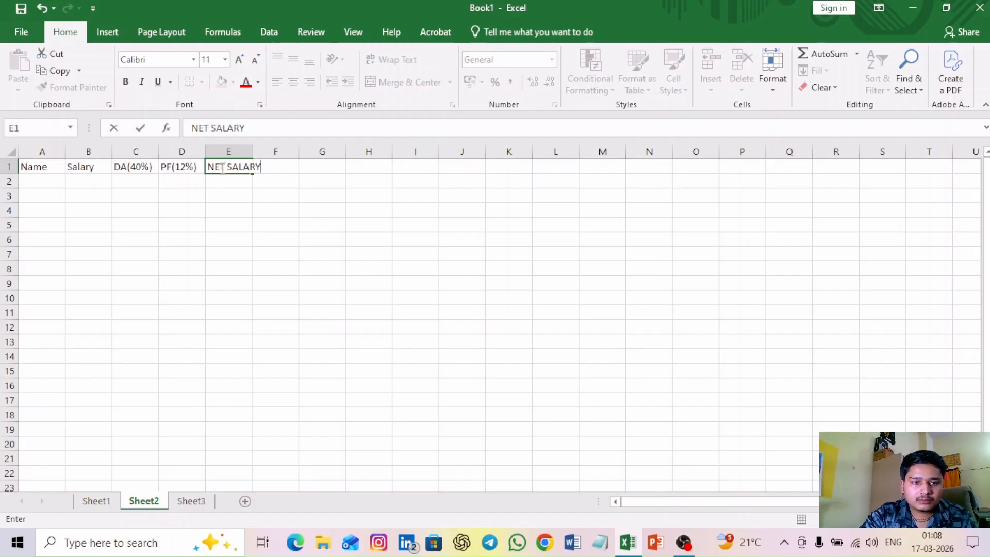
left_click(243, 193)
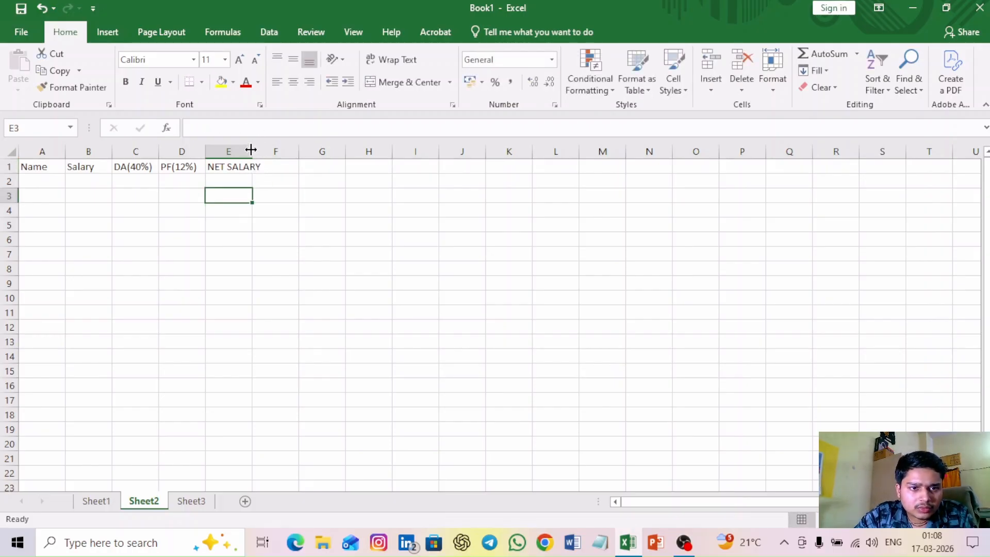
Widen column E to fit the NET SALARY heading and enter the names A through I in A2:A10.
left_click_drag(251, 150, 272, 150)
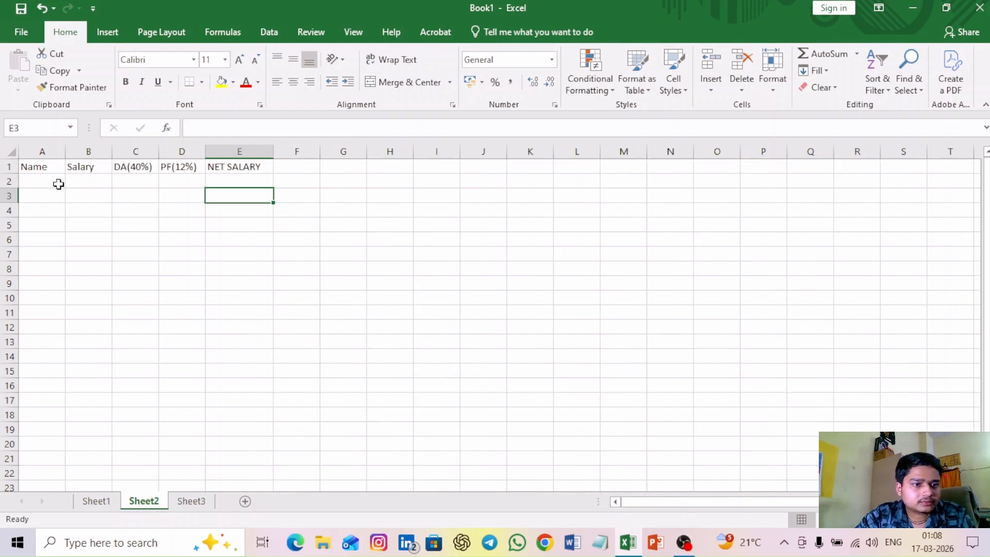
left_click(58, 184)
type("A")
key("Return")
type("B")
key("Return")
type("C")
key("Return")
type("D")
key("Return")
type("E")
key("Return")
type("F")
key("Return")
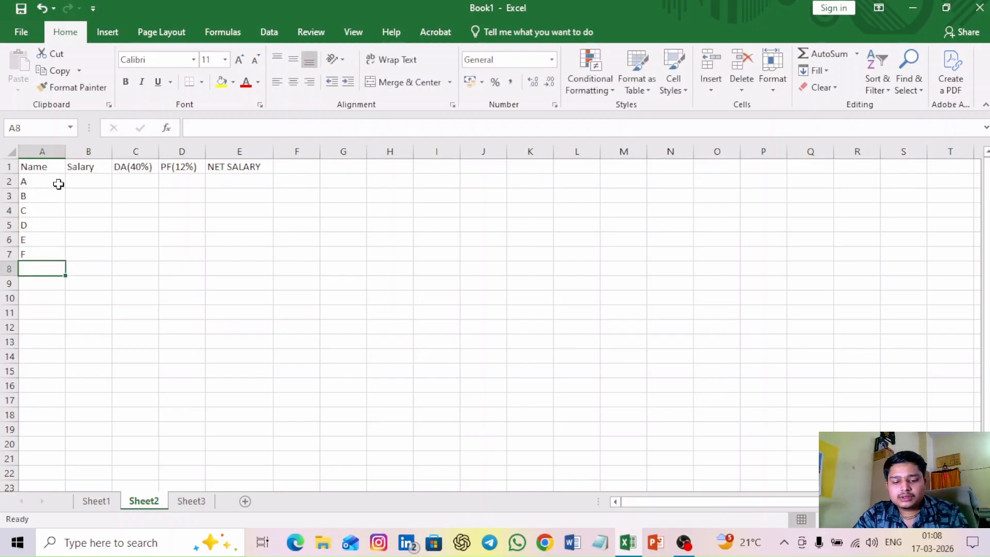
type("G")
key("Return")
type("H")
key("Return")
type("I")
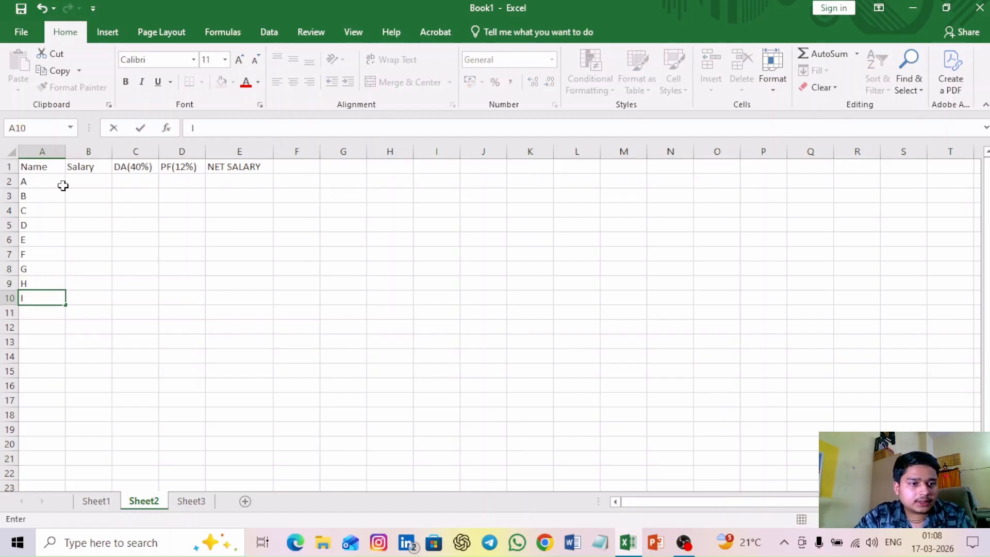
Enter the salaries 25000, 45000 and 34500 in B2:B4 for rows A, B and C.
left_click(82, 185)
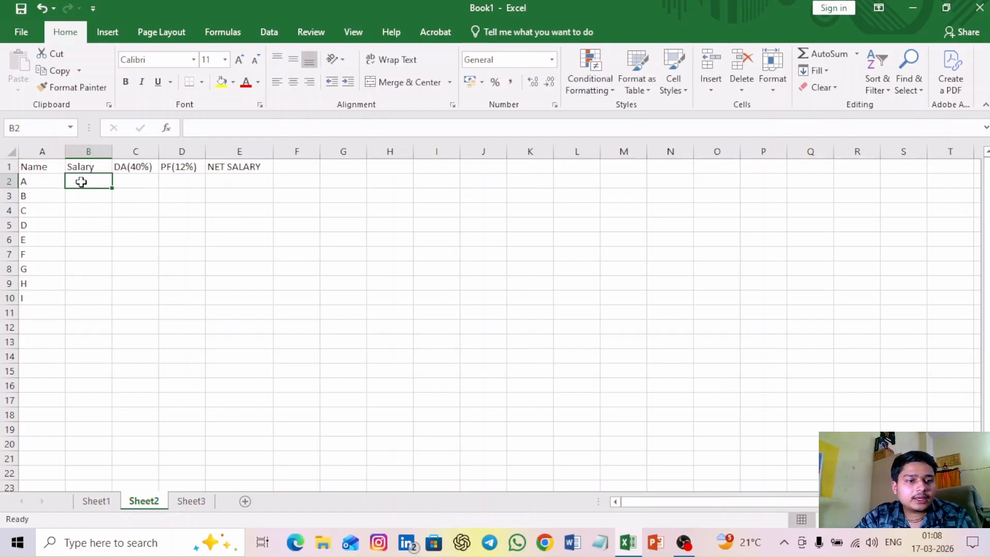
type("2")
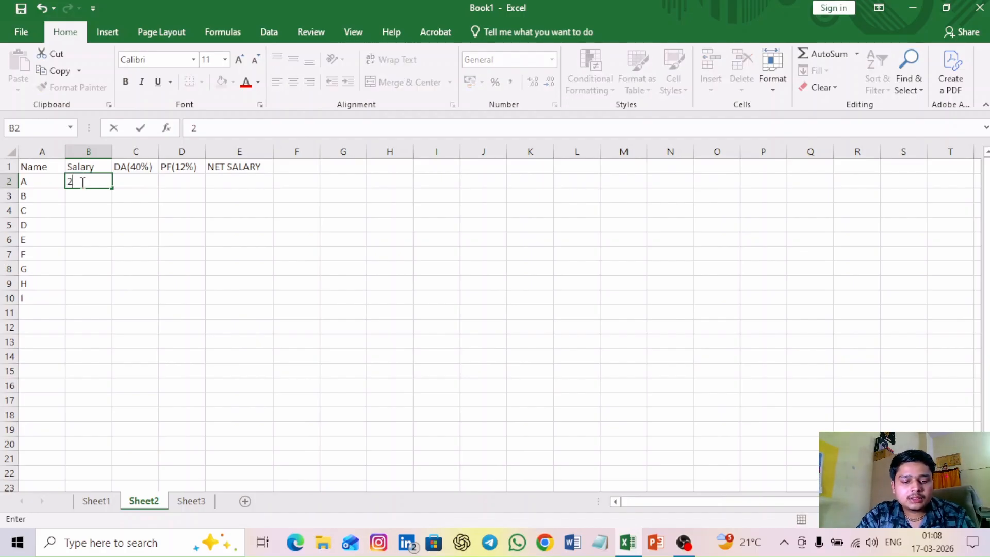
type("5000")
key("Return")
type("45")
key("Return")
key("Return")
key("Up")
key("Up")
key("BackSpace")
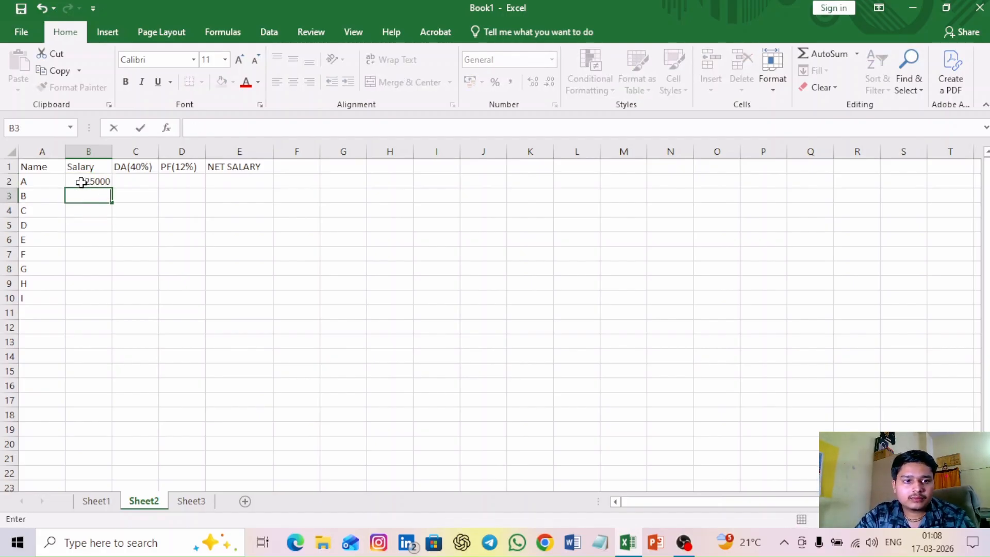
type("45000")
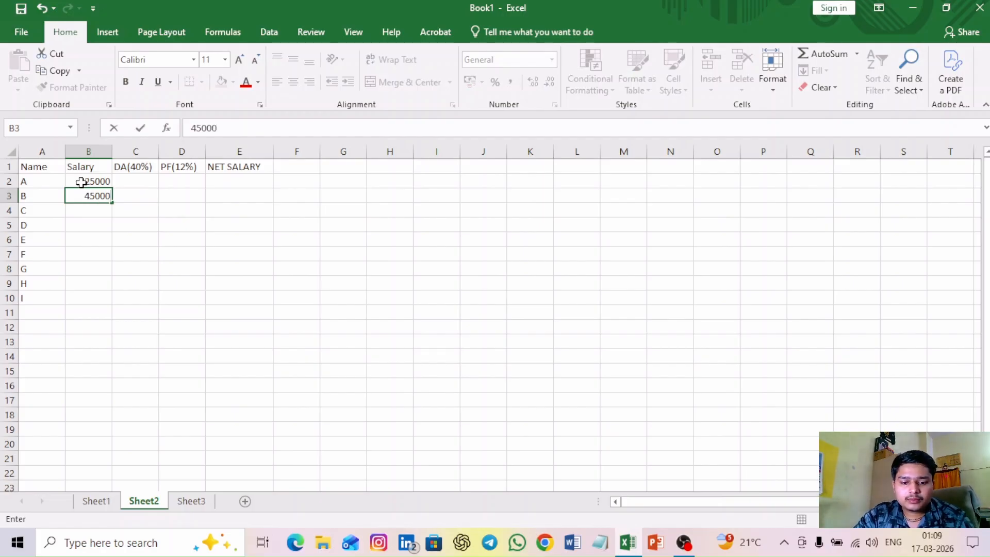
key("Return")
type("34")
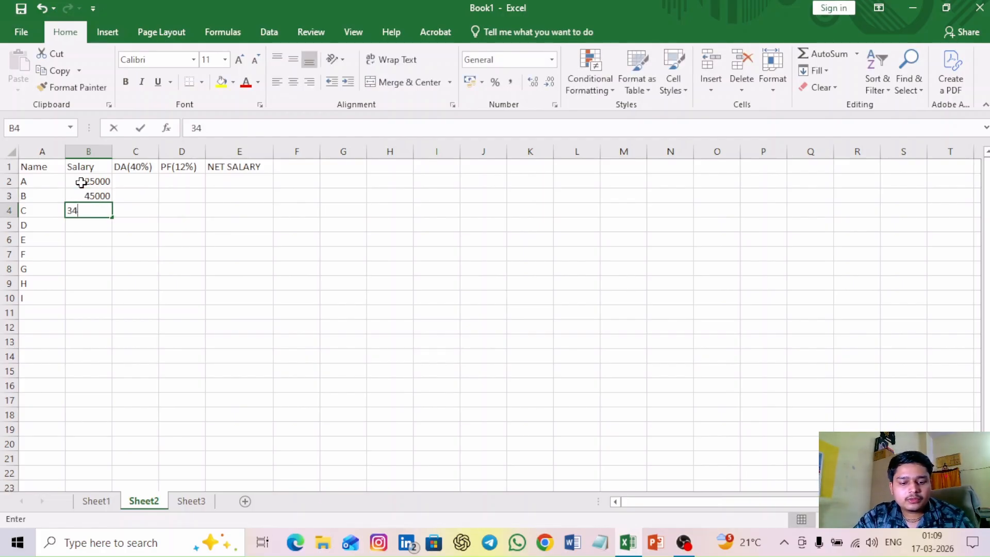
type("500")
key("Return")
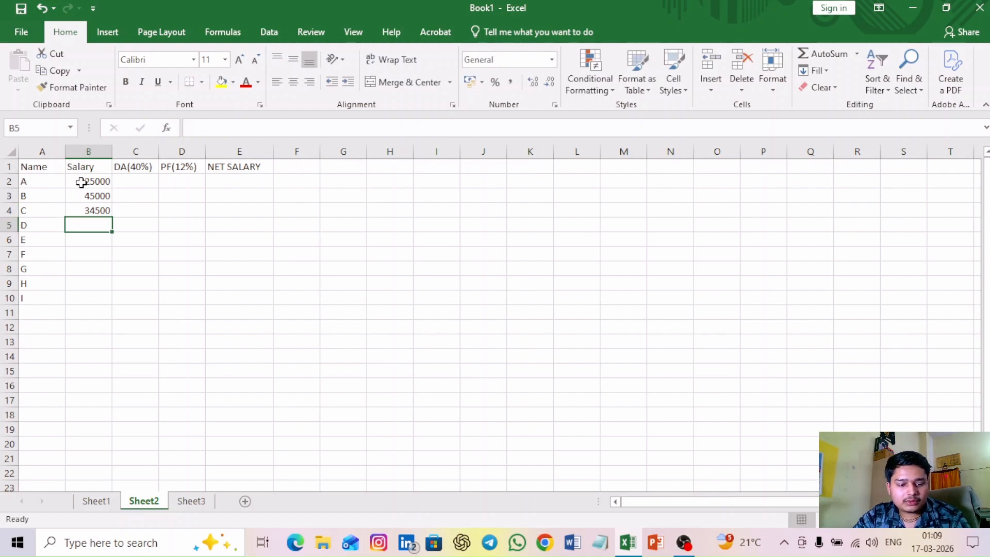
Enter the salaries 22500, 21000, 35000 and 15000 in B5:B8 for rows D through G.
type("22500")
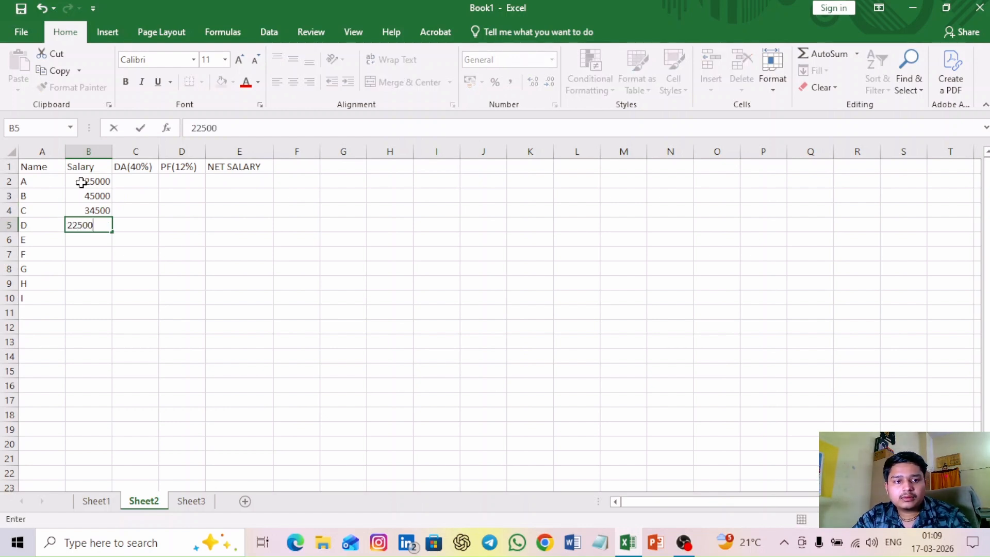
key("Return")
type("21000")
key("Return")
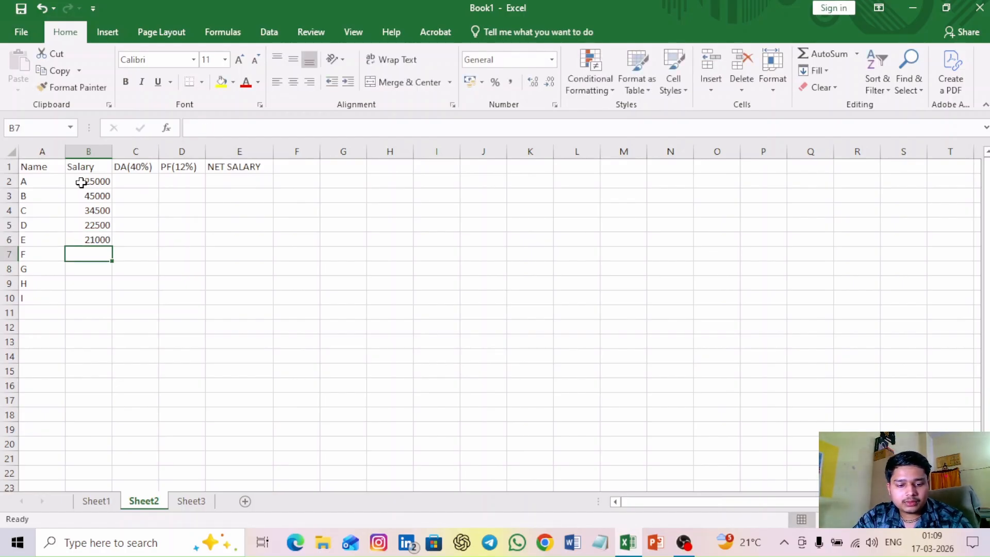
type("35000")
key("Return")
type("15000")
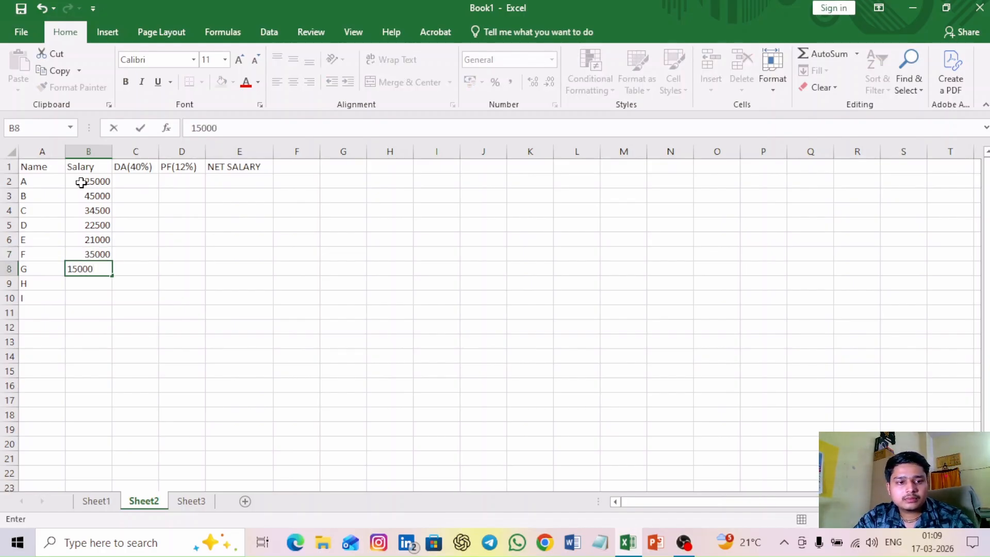
key("Return")
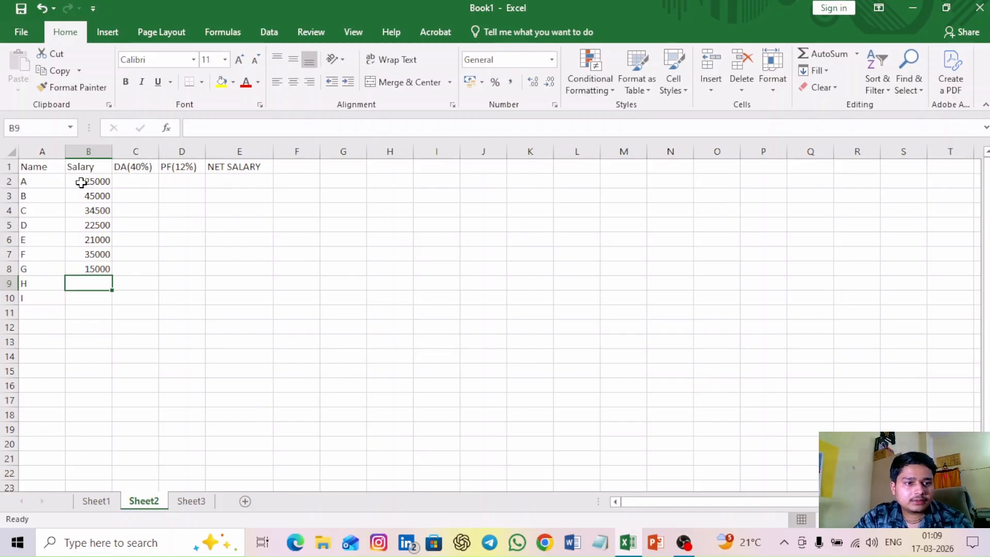
Complete the Salary column with 50000 in B9 and 44345 in B10.
type("50000")
key("Return")
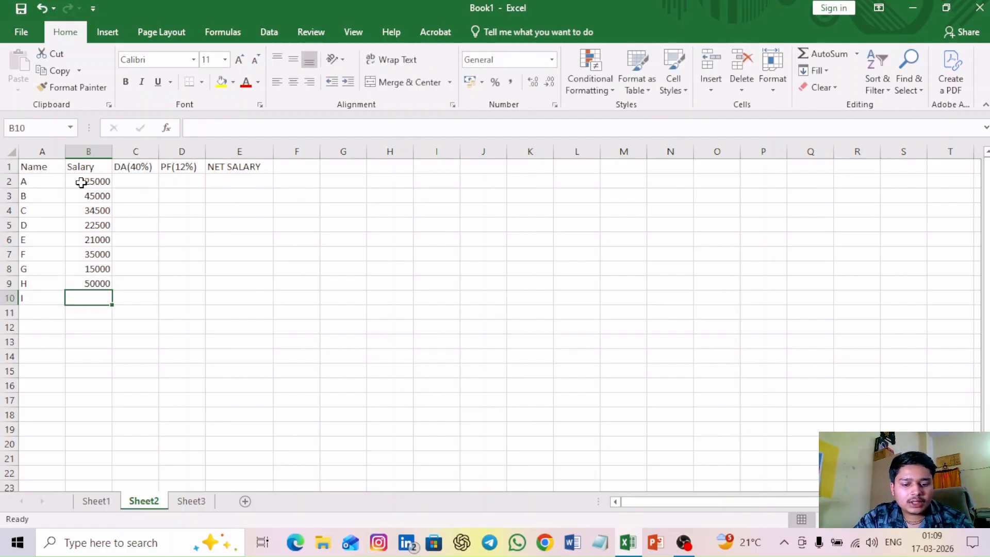
type("44")
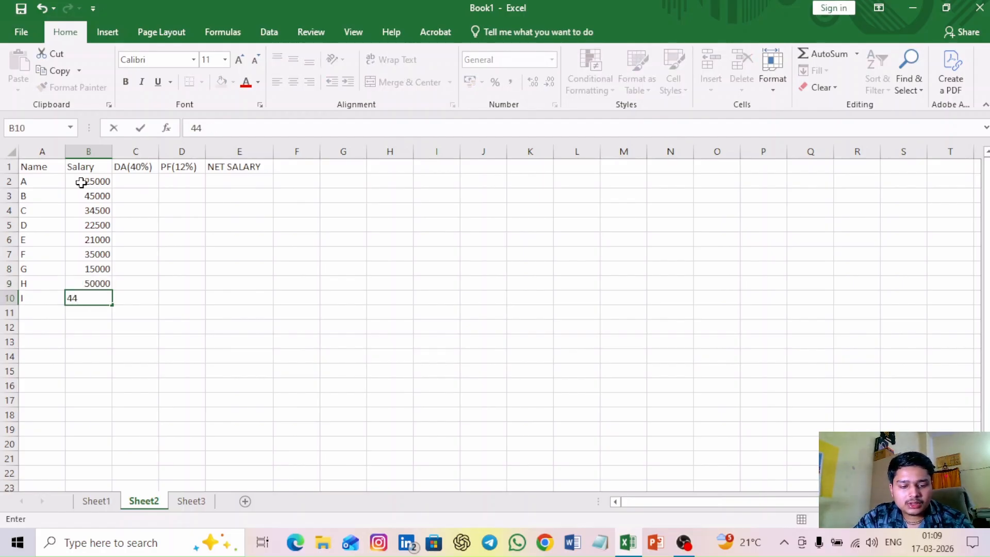
type("346")
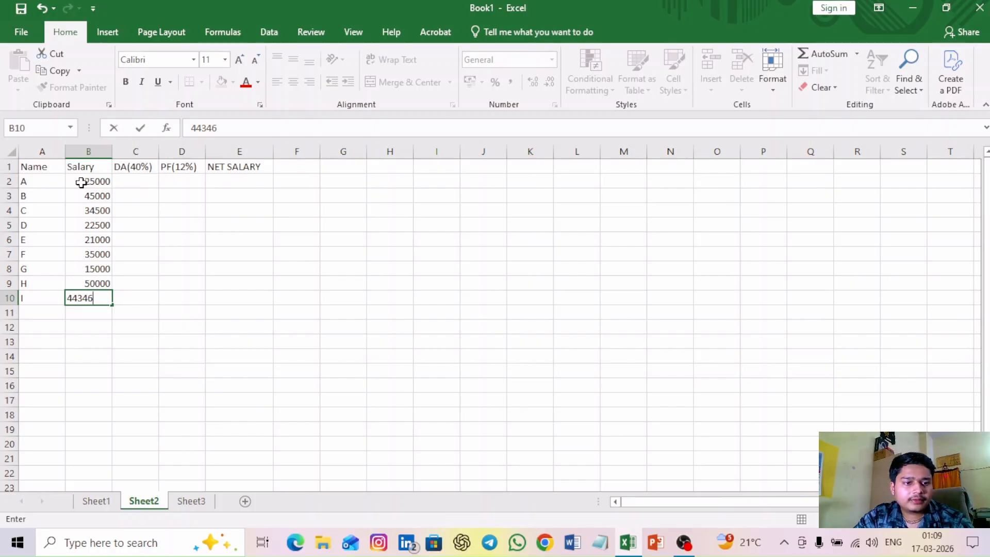
key("BackSpace")
type("5")
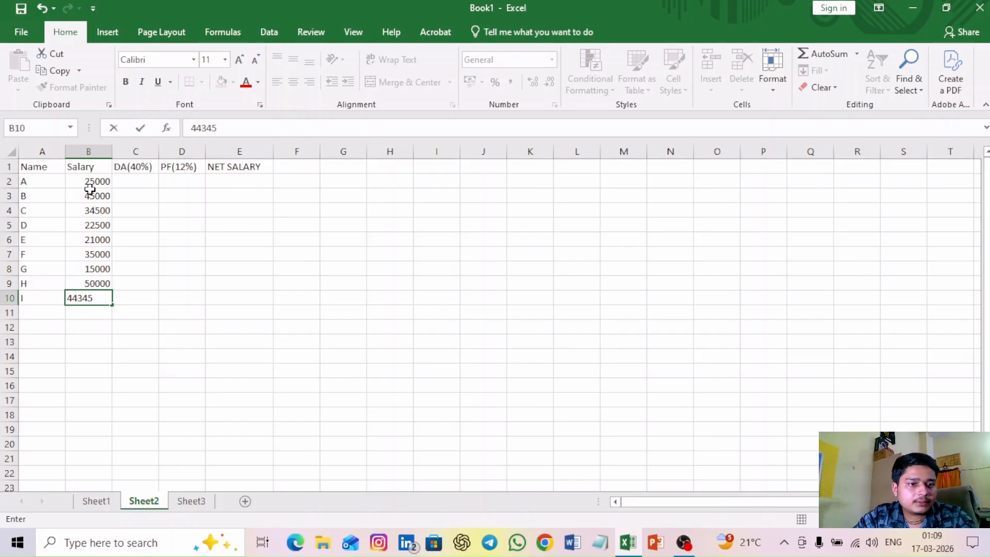
Calculate the DA for row A in C2 with the formula =B2*40%.
left_click(139, 183)
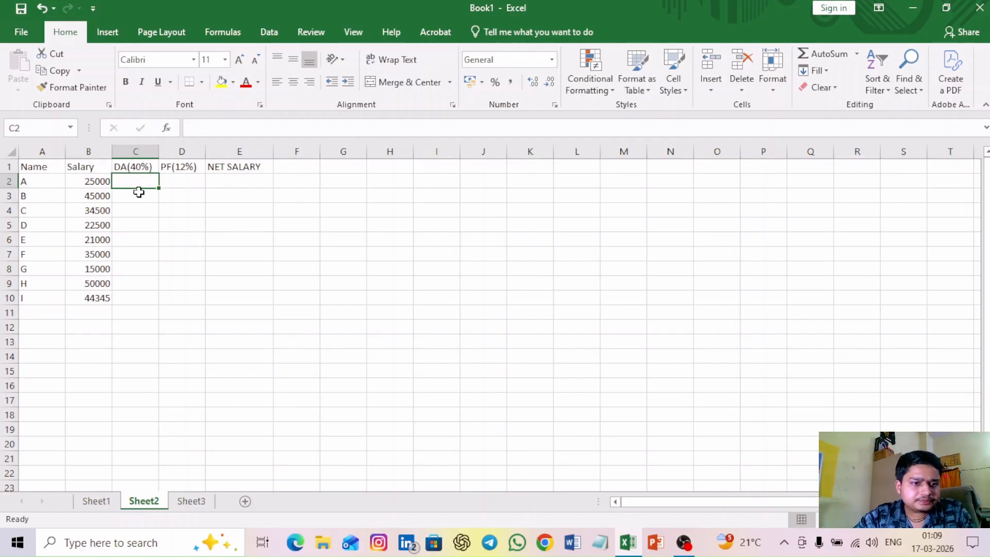
left_click(106, 181)
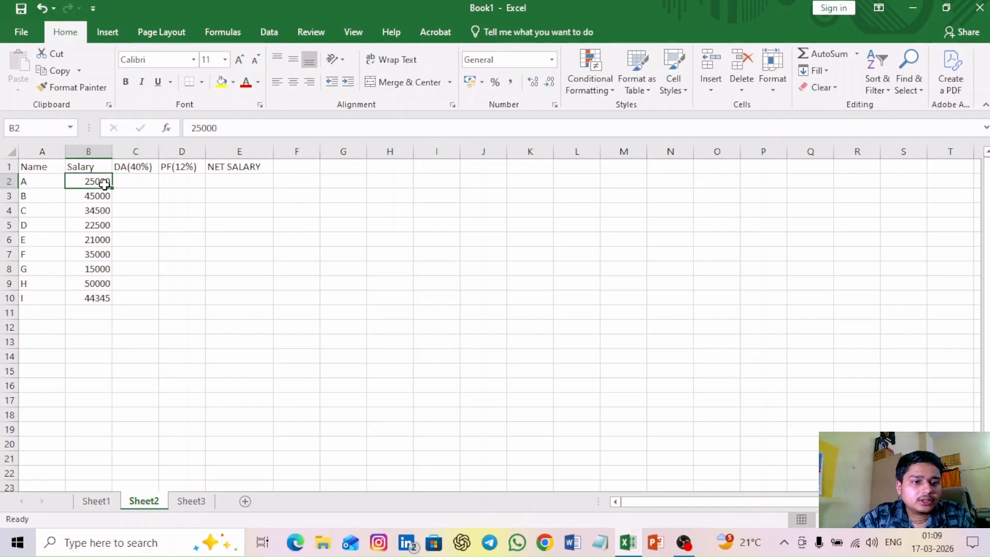
left_click(145, 183)
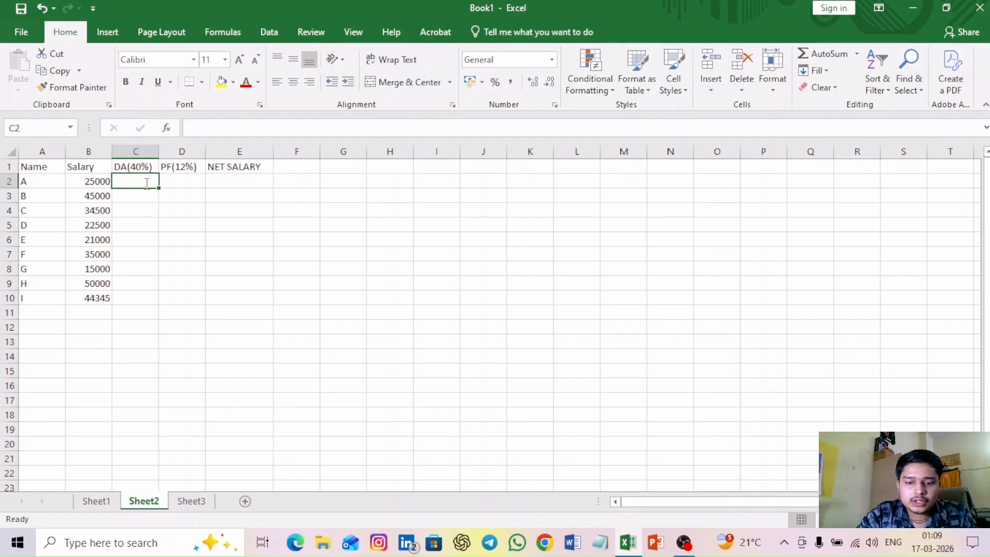
type("=")
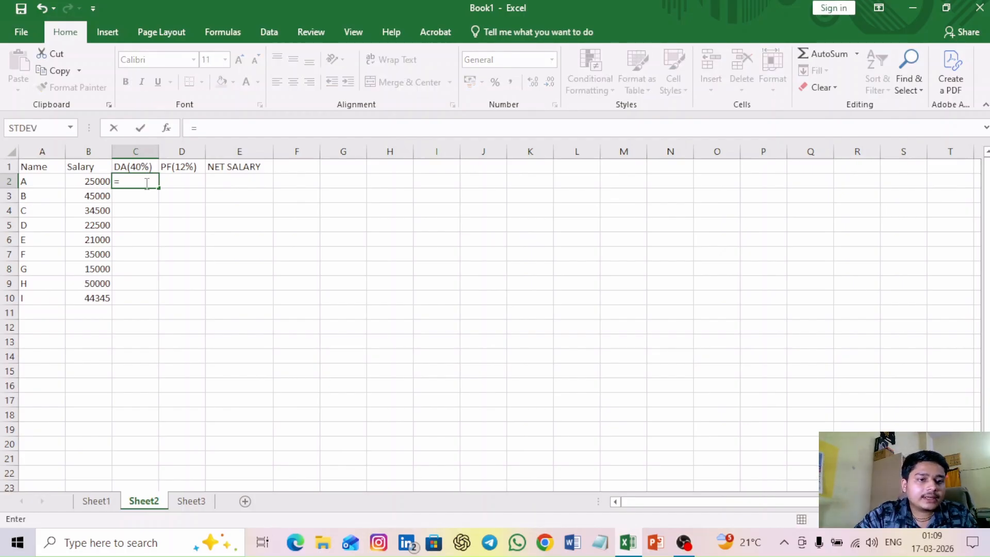
left_click(94, 184)
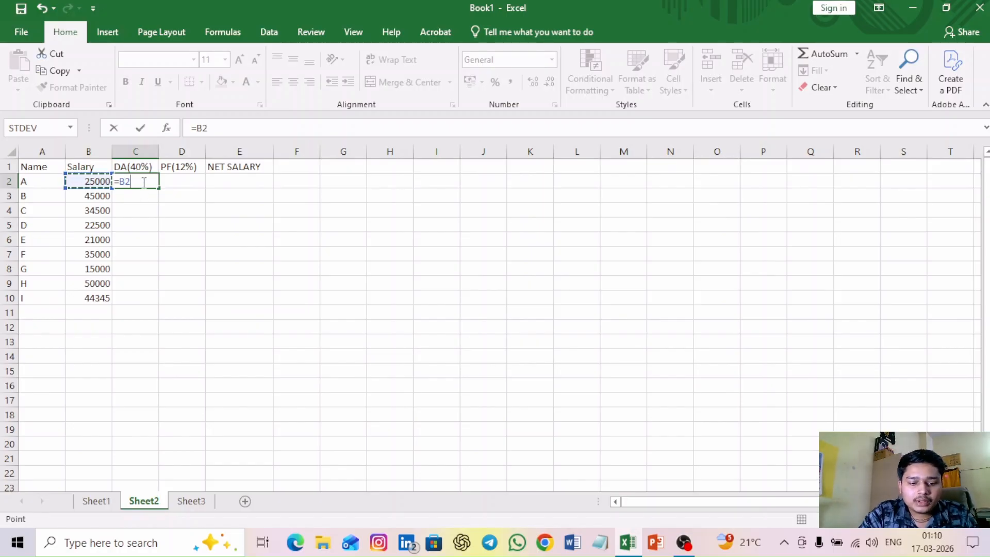
type("*")
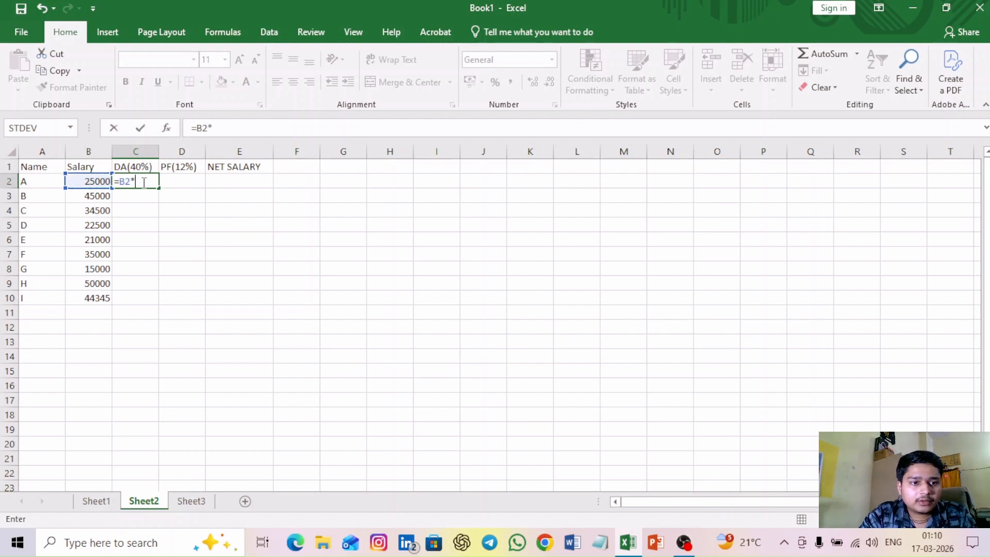
type("40")
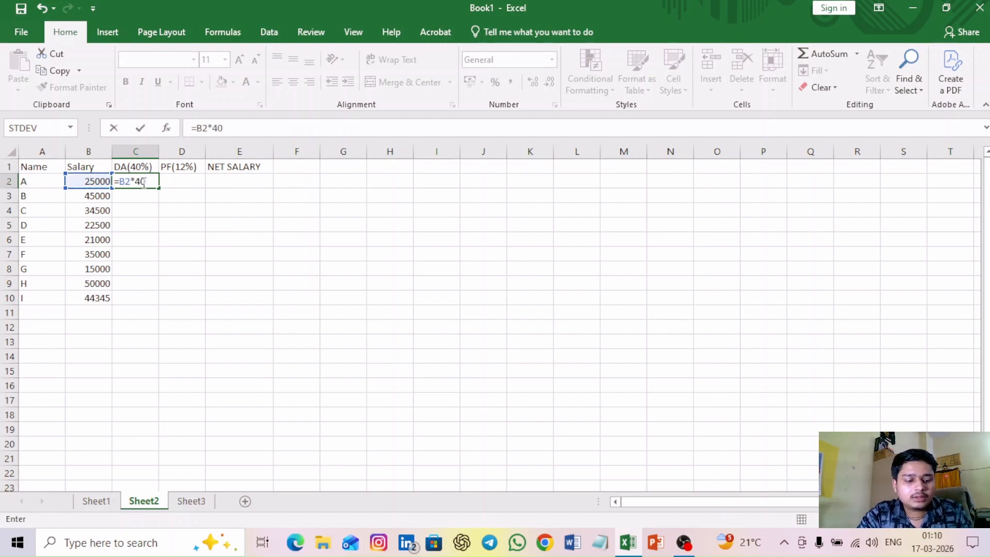
type("%")
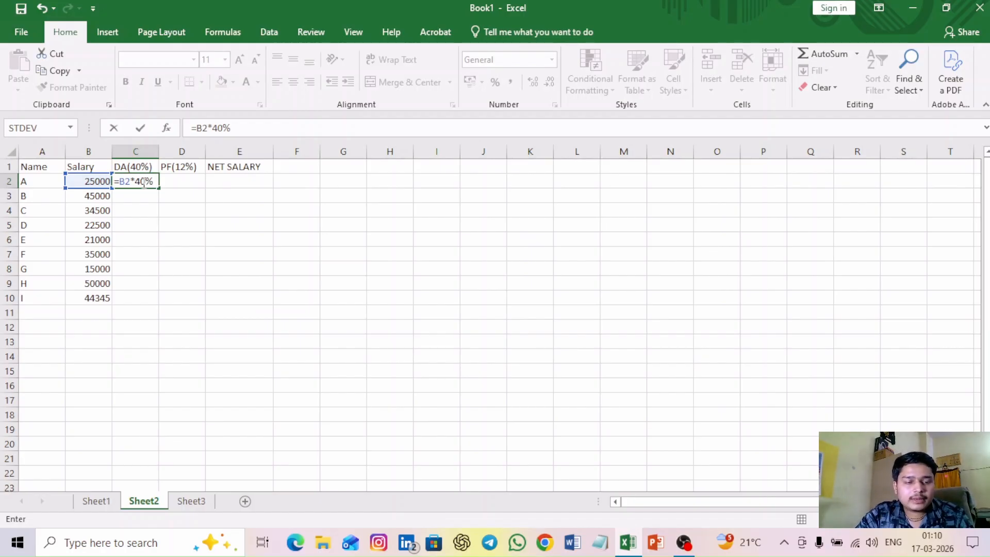
key("Return")
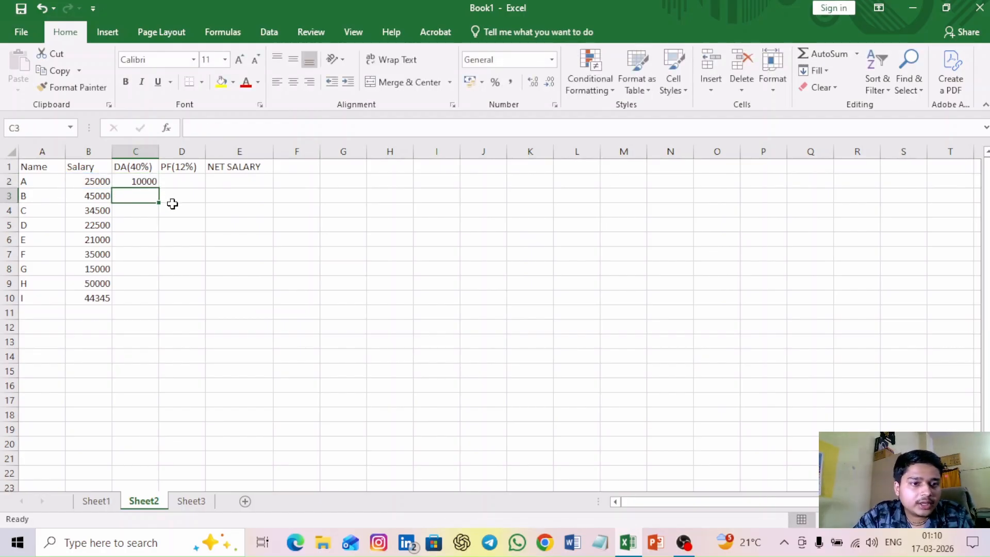
left_click(172, 205)
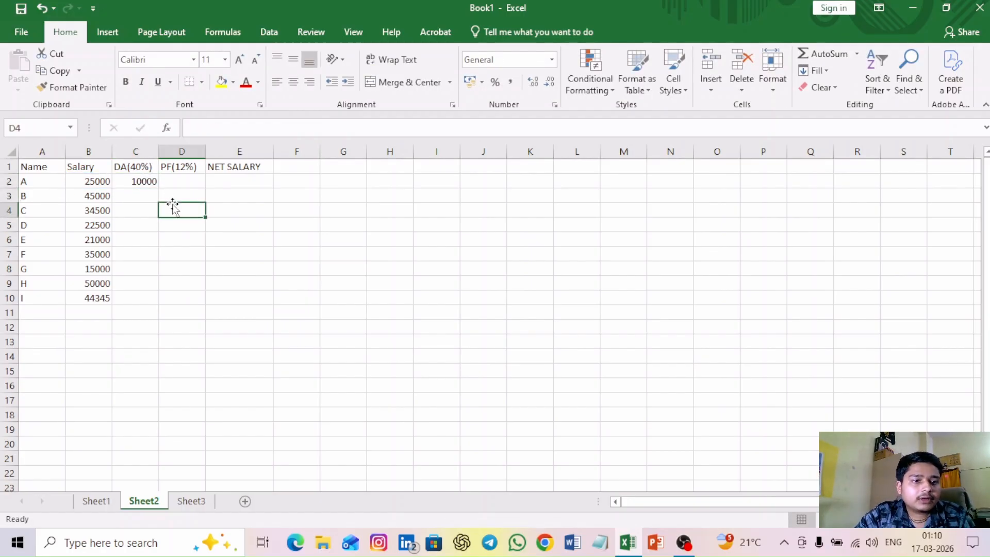
Replace the DA formula in C2 with =B2*40/100.
left_click(147, 180)
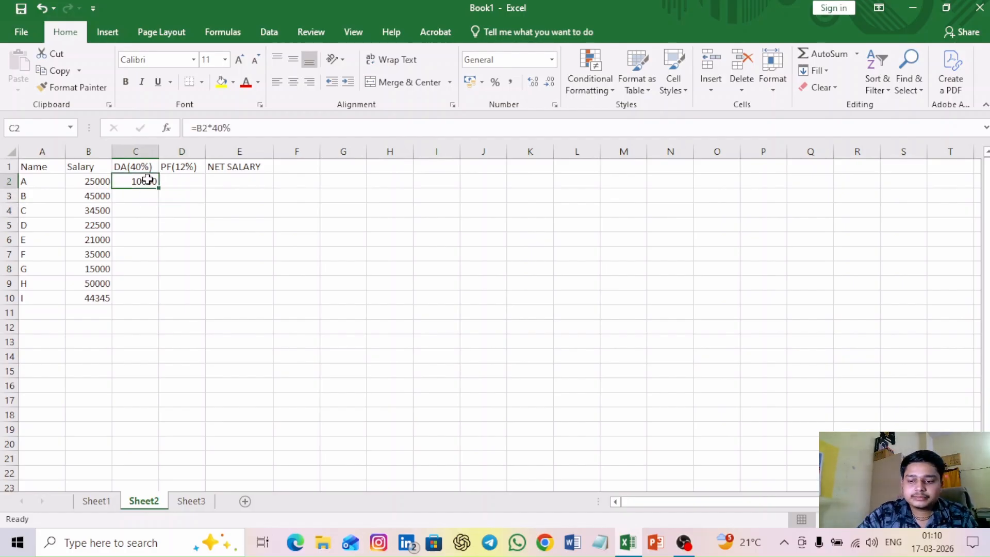
double_click(147, 179)
key("BackSpace")
key("BackSpace")
key("BackSpace")
key("BackSpace")
key("BackSpace")
key("BackSpace")
key("BackSpace")
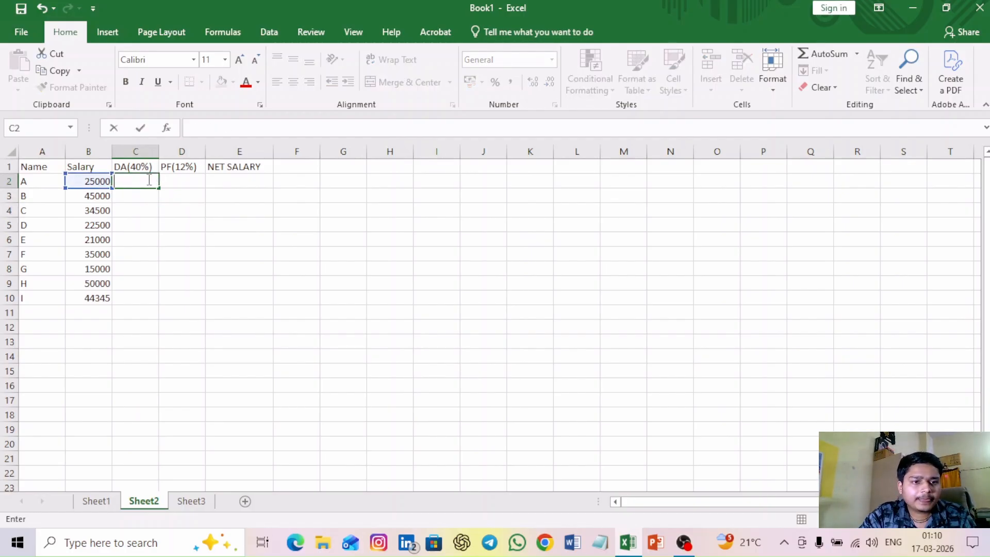
type("=")
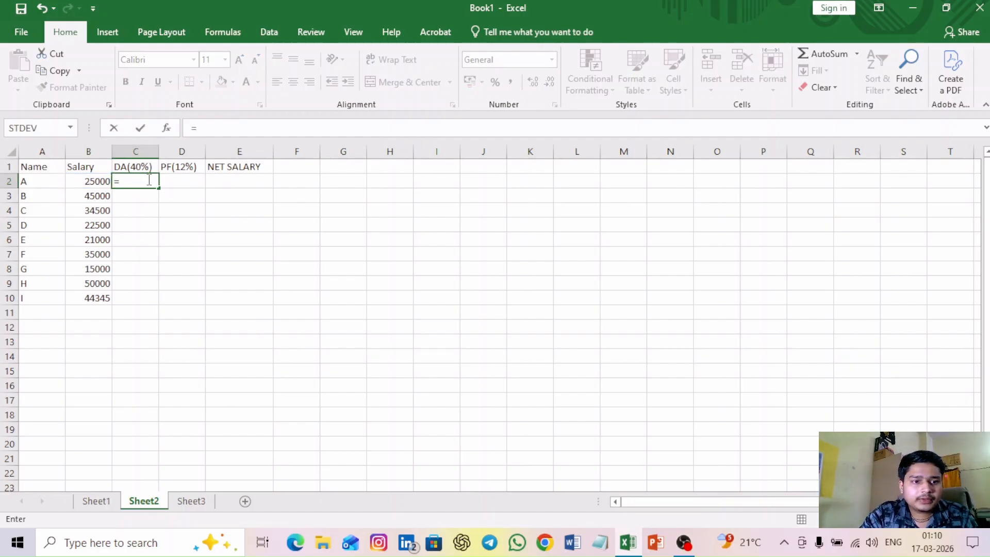
type("B")
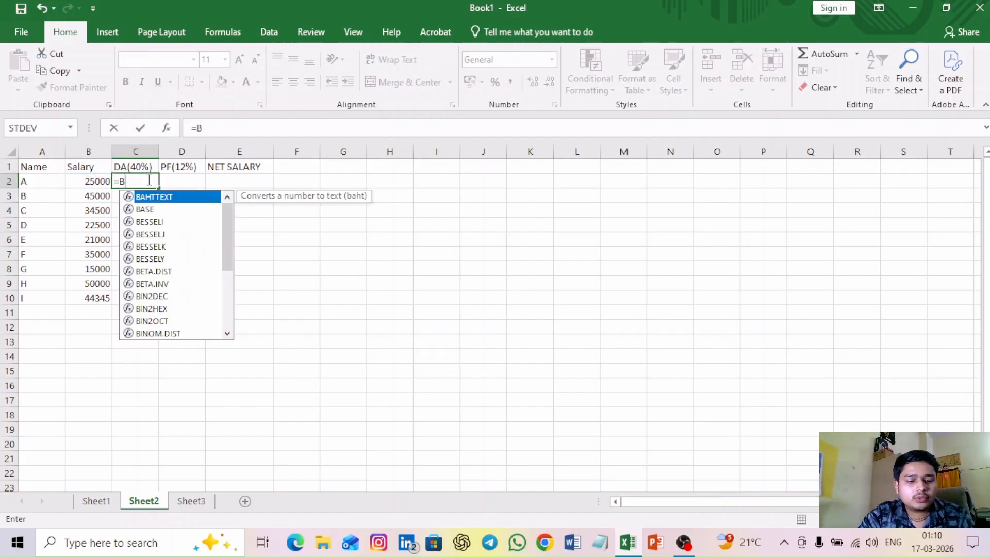
type("2")
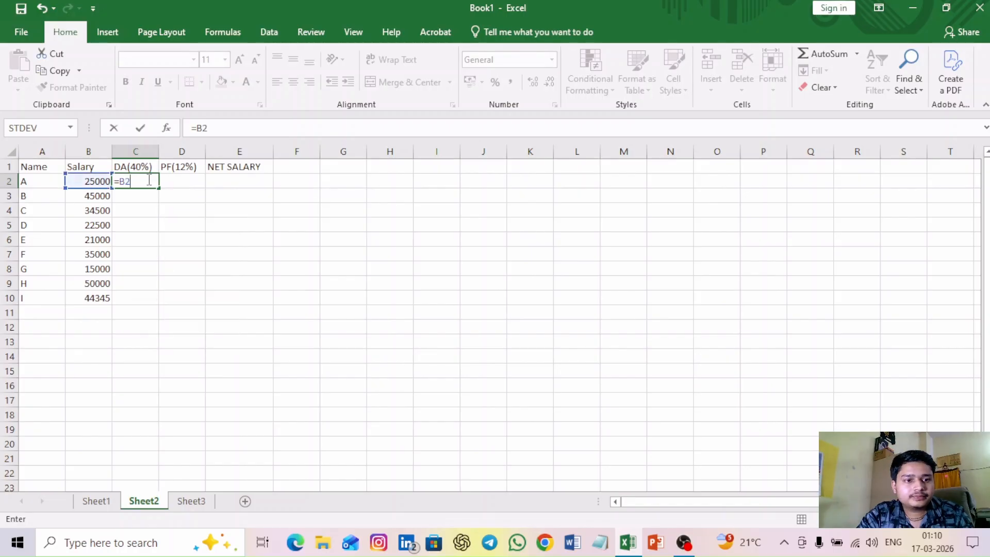
type("*")
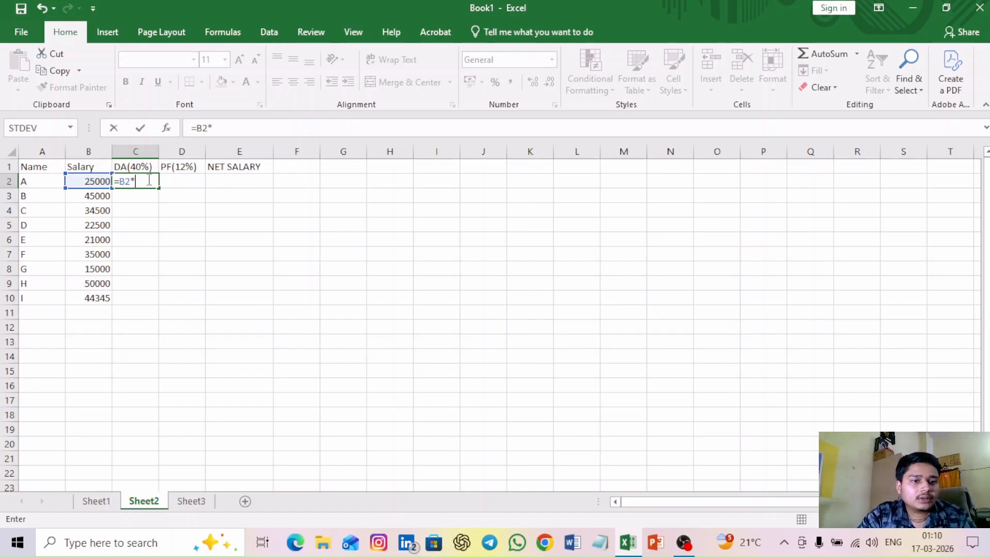
type("40/100")
key("Return")
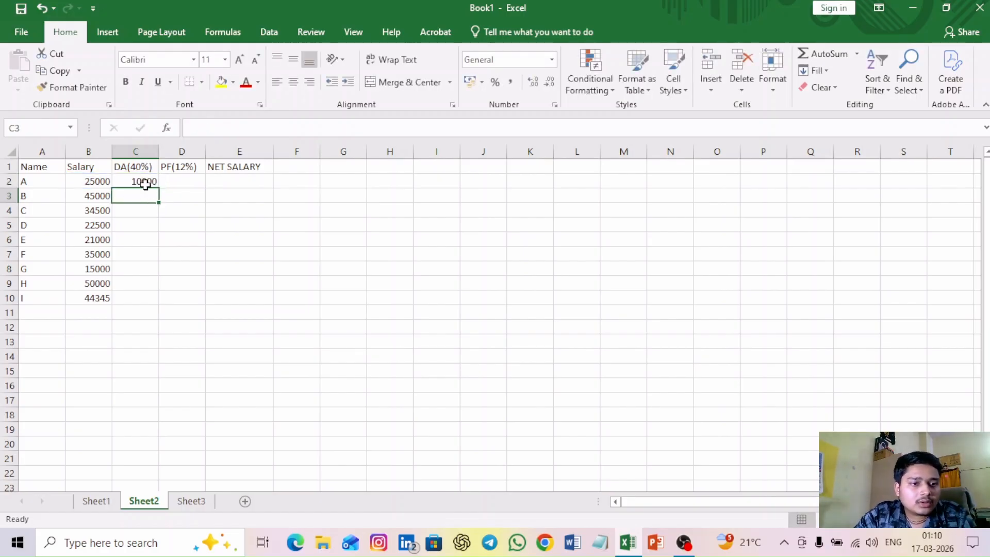
Calculate the PF for row A in D2 with the formula =B2*12%.
left_click(171, 183)
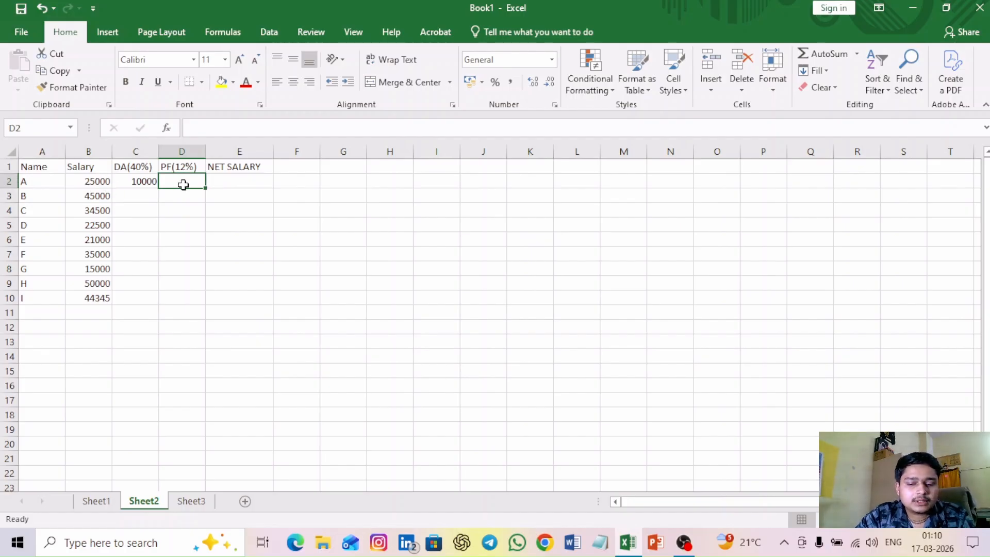
type("=")
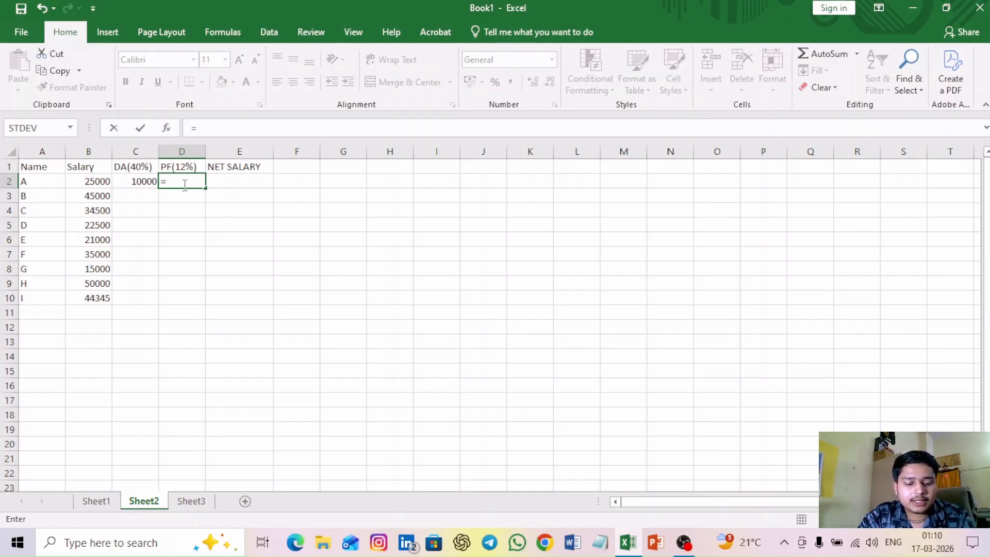
type("B2")
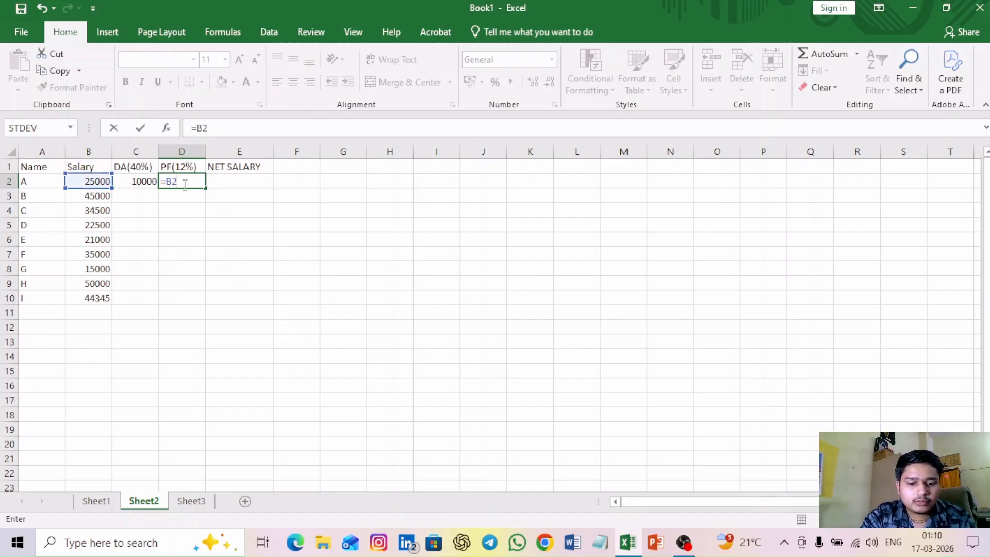
type("*12")
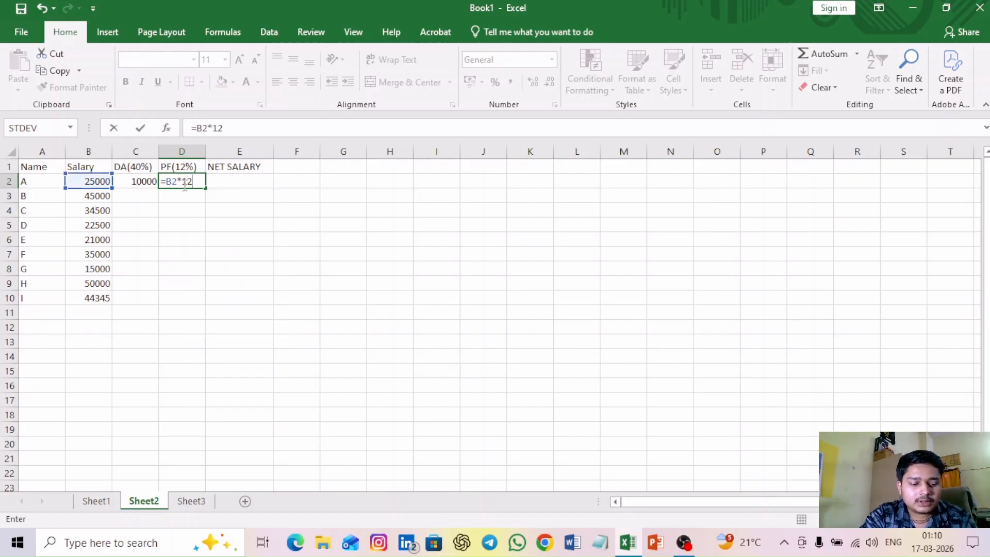
type("%")
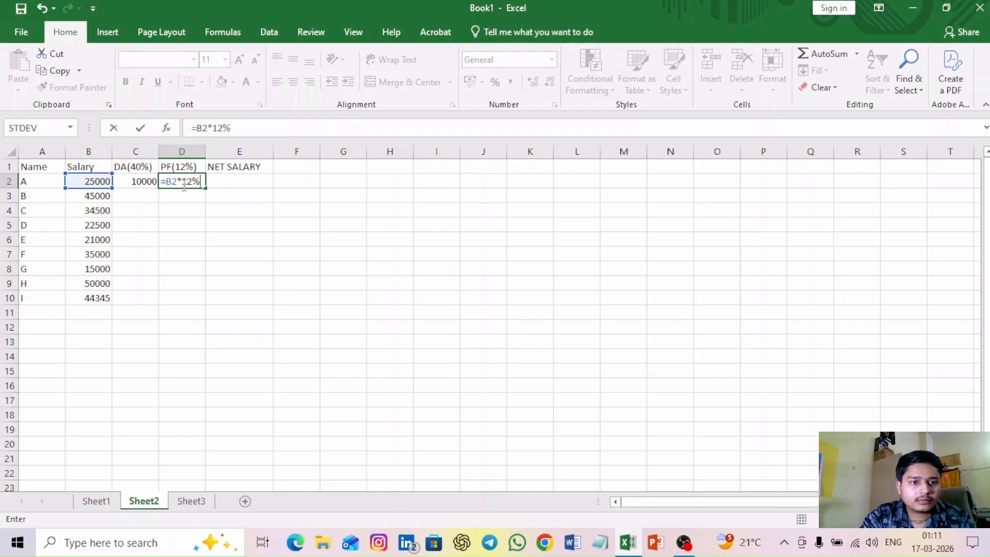
key("Return")
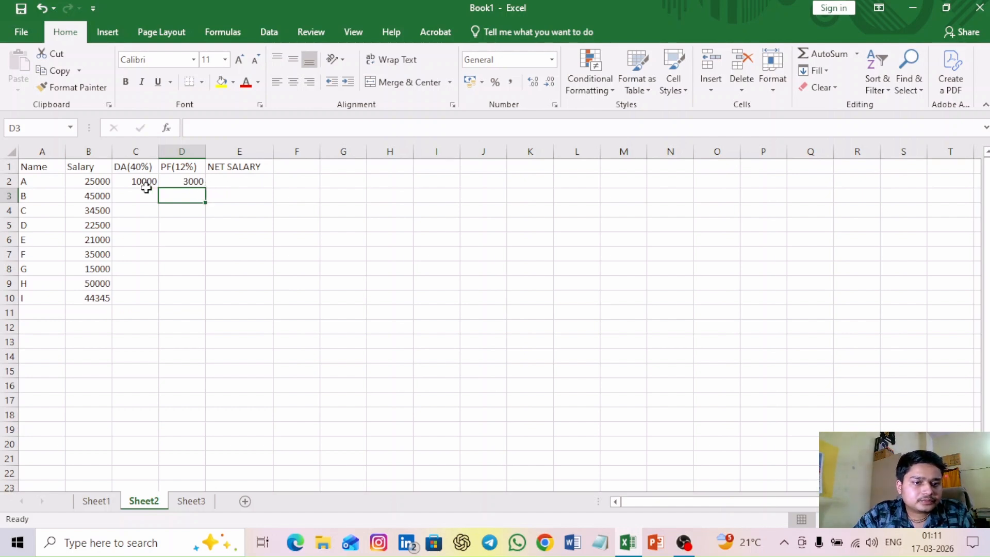
Calculate the net salary for row A in E2 with the formula =B2+C2-D2.
left_click(224, 184)
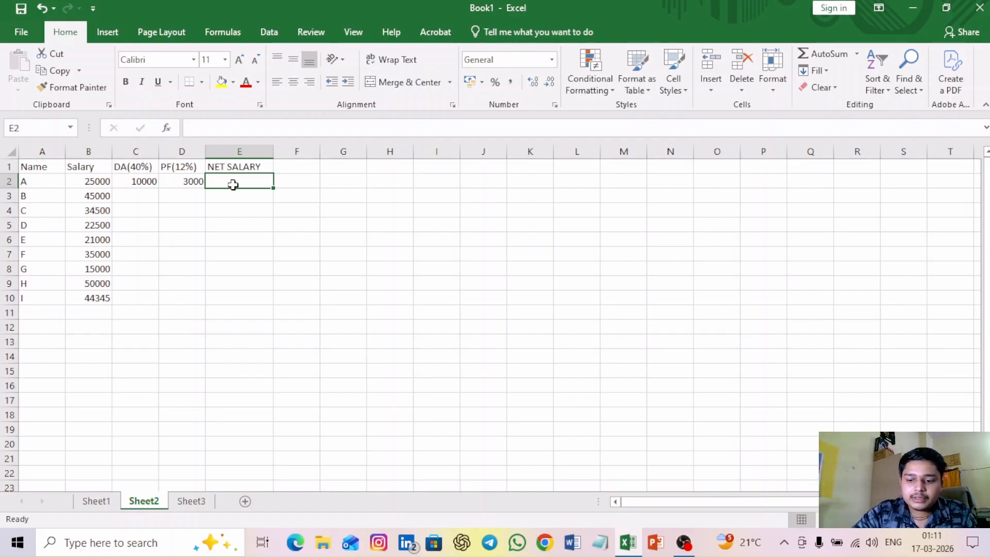
type("=")
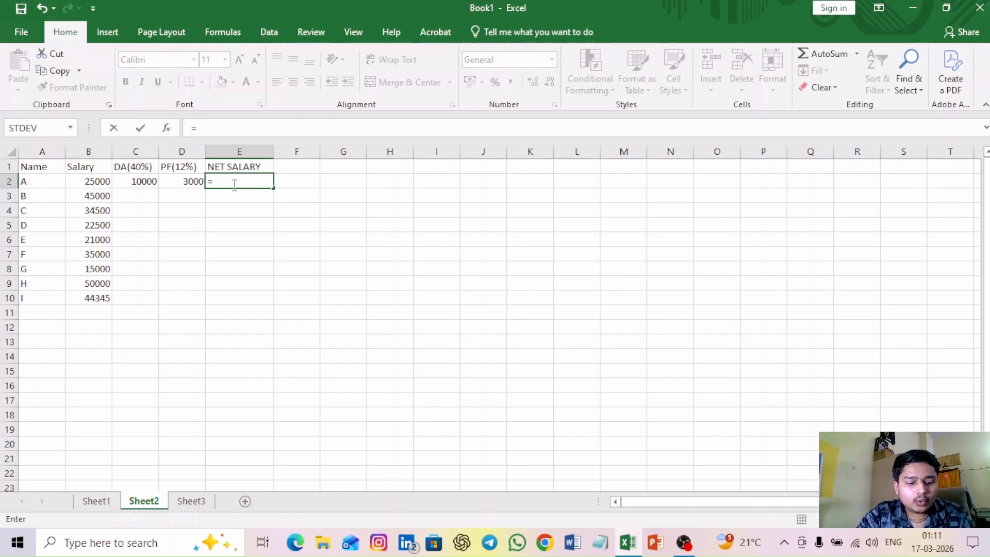
type("B2")
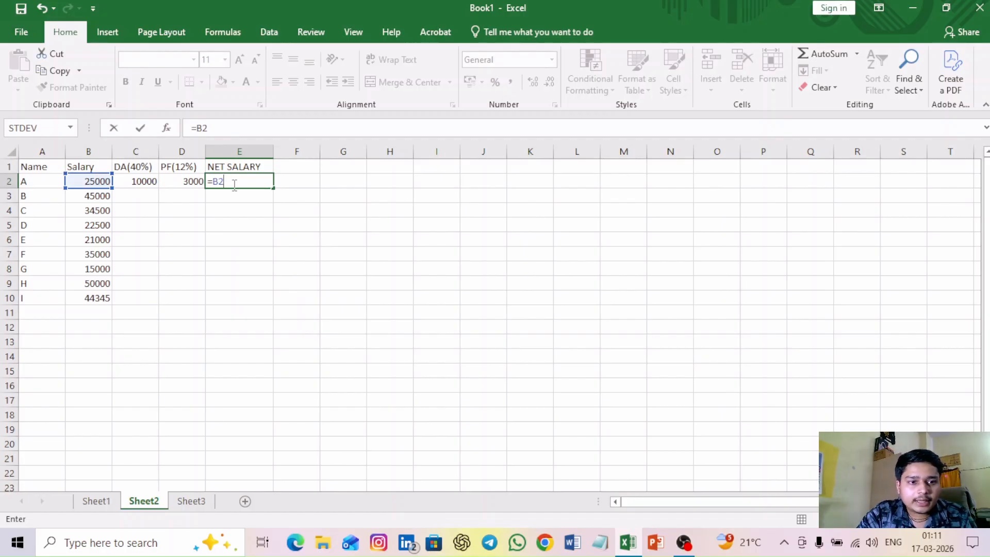
type("+")
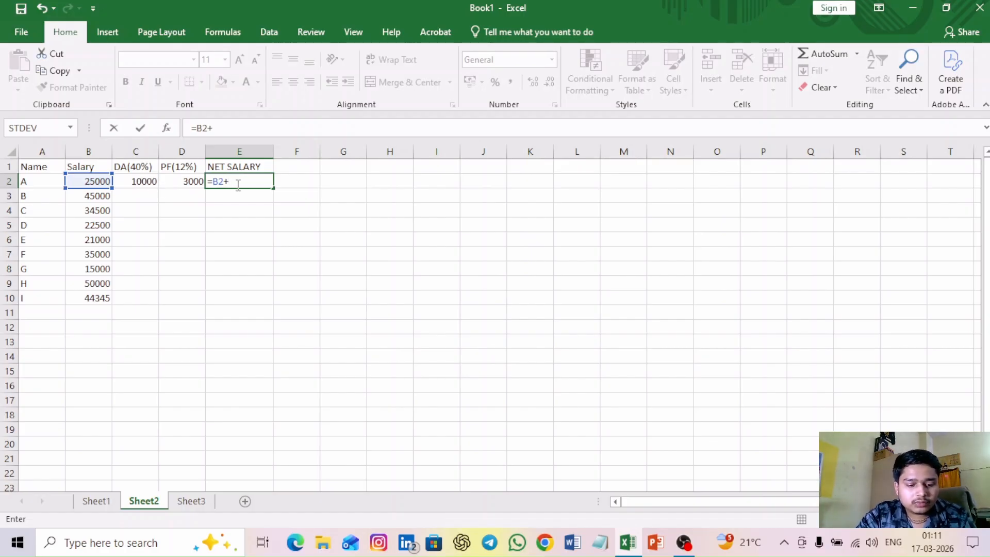
type("C")
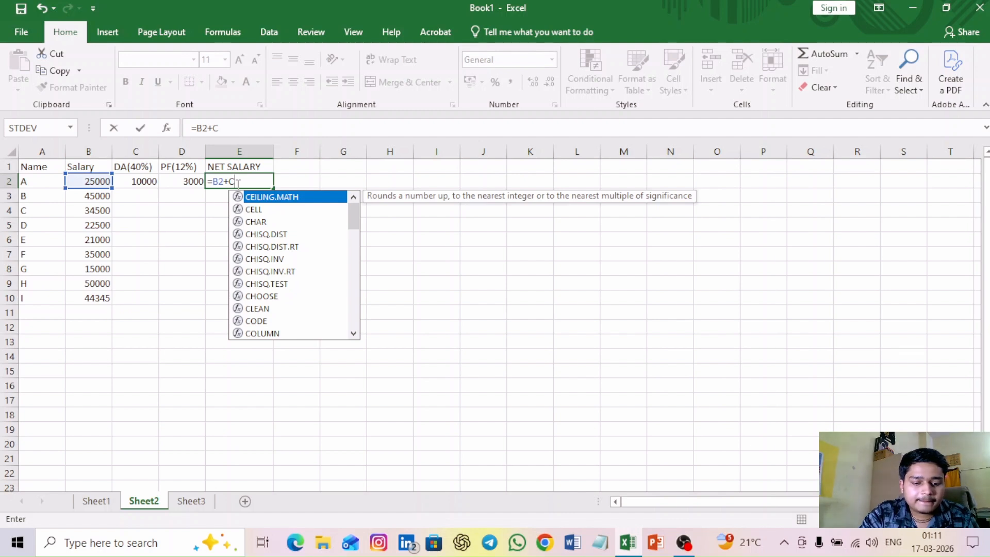
type("2-")
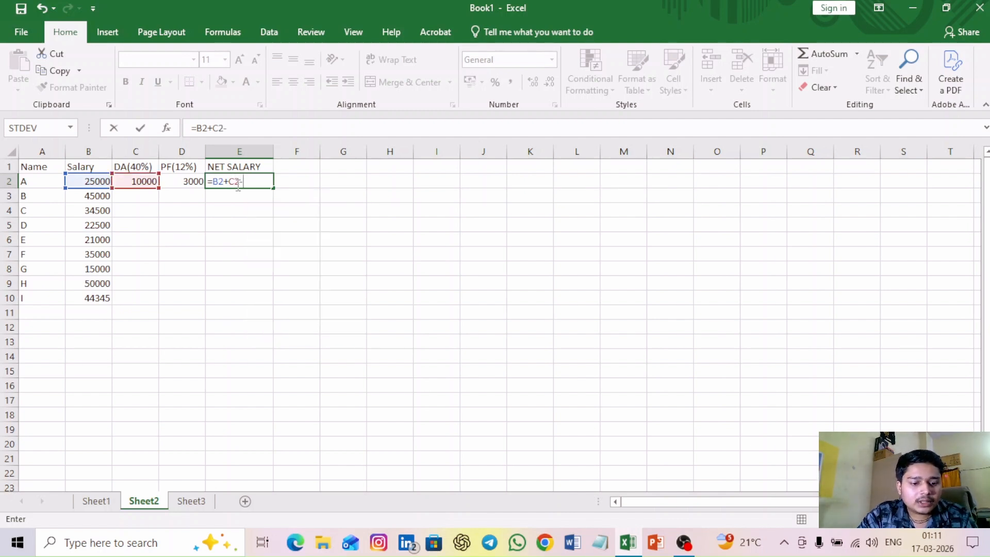
type("D")
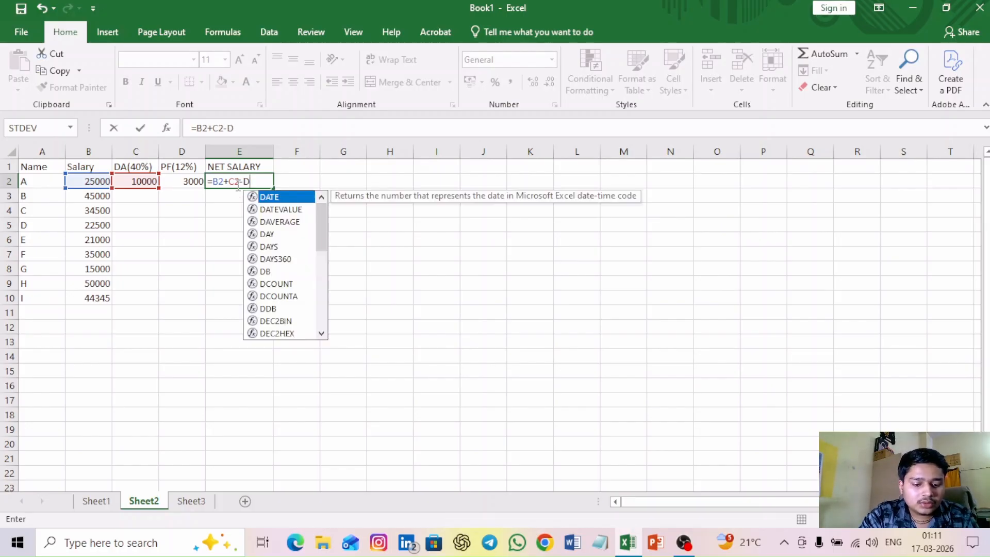
type("2")
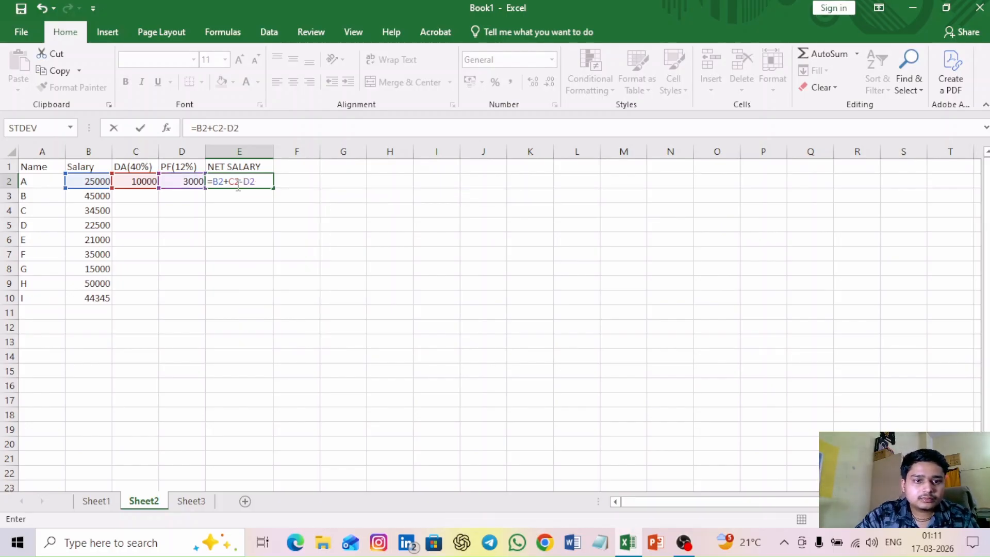
key("Return")
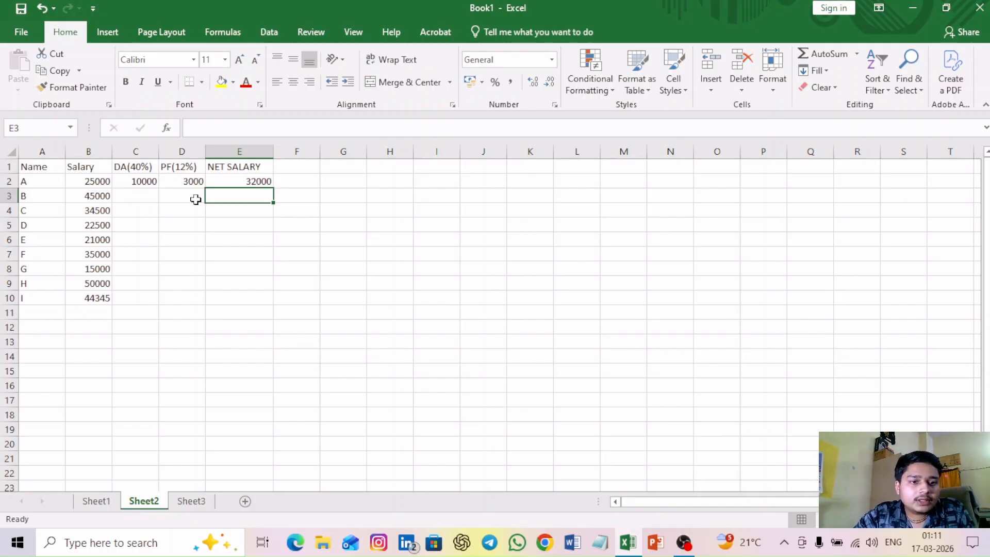
Select the range C2:E10 covering the DA, PF and net salary columns for all names.
left_click(140, 182)
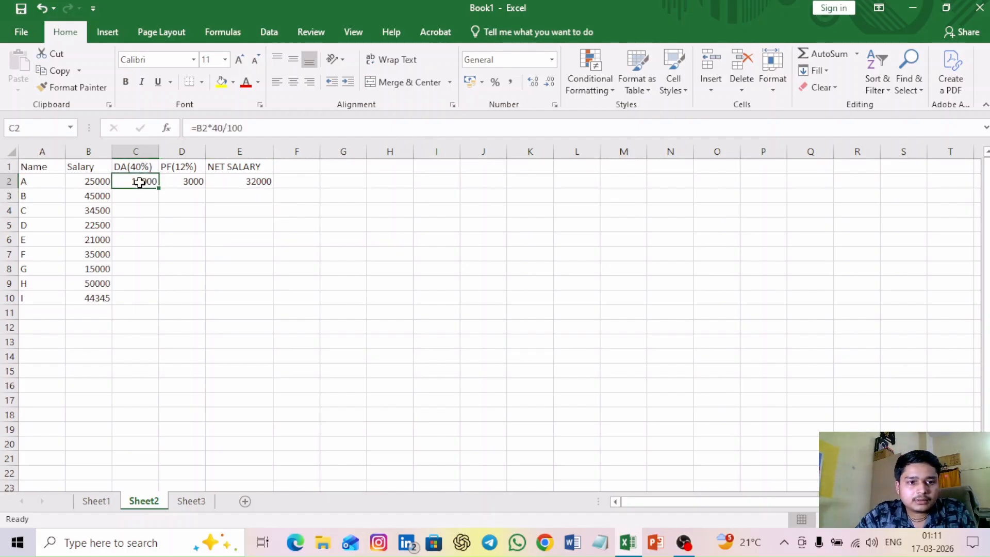
key("shift+Right")
key("shift+Right")
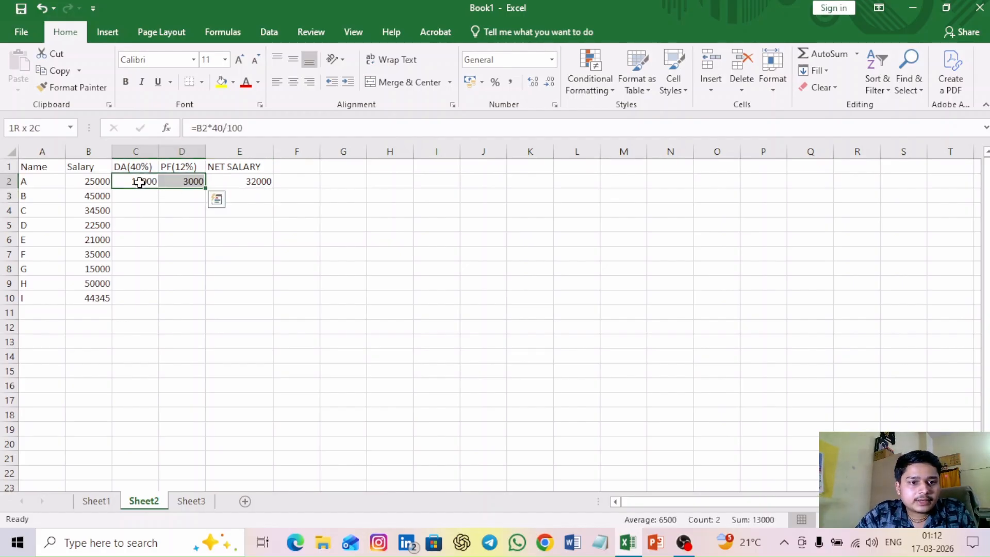
key("shift+Down")
key("shift+Down")
key("shift+Down")
key("shift+Down")
key("shift+Down")
key("shift+Down")
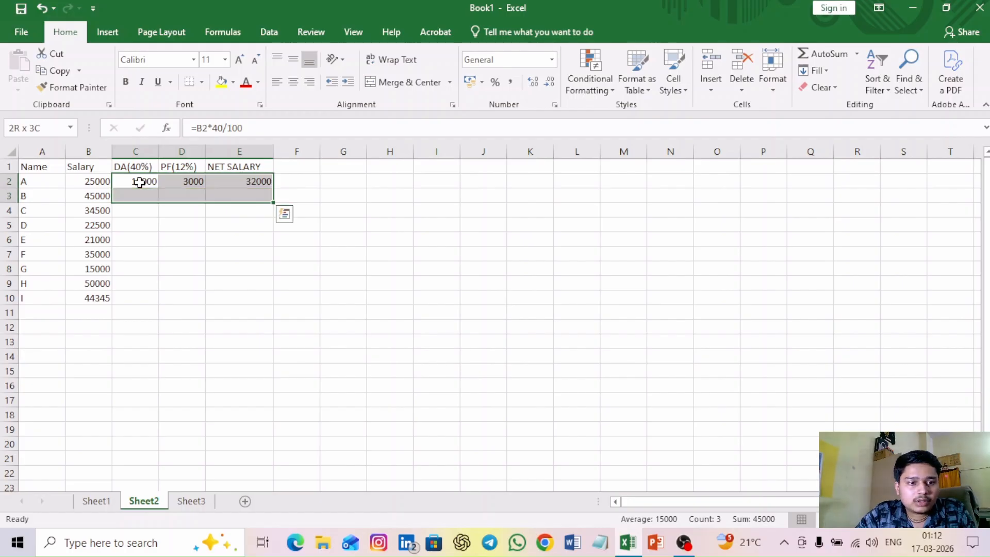
key("shift+Down")
key("shift+Down")
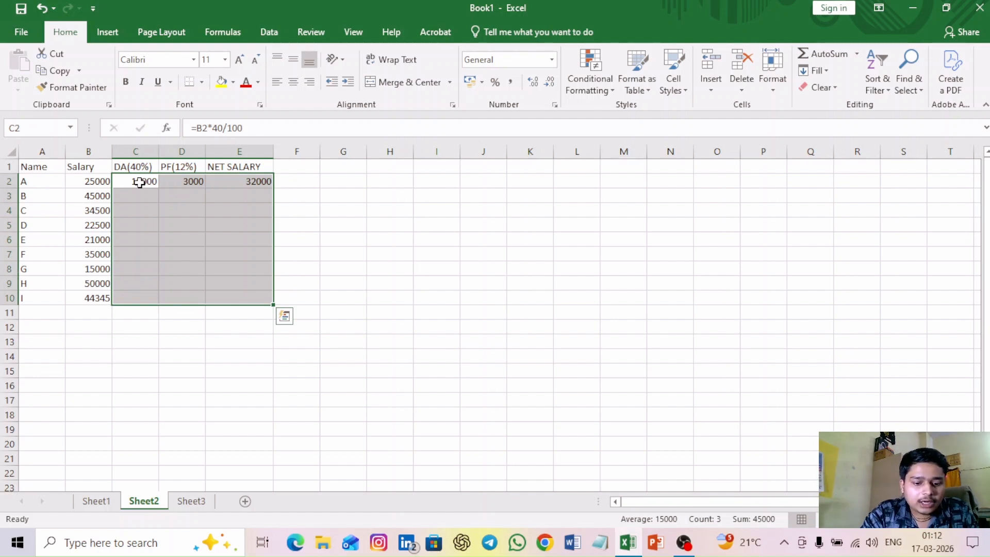
Try filling the C2 formula right and down across C2:E10, and undo both fills.
key("ctrl+r")
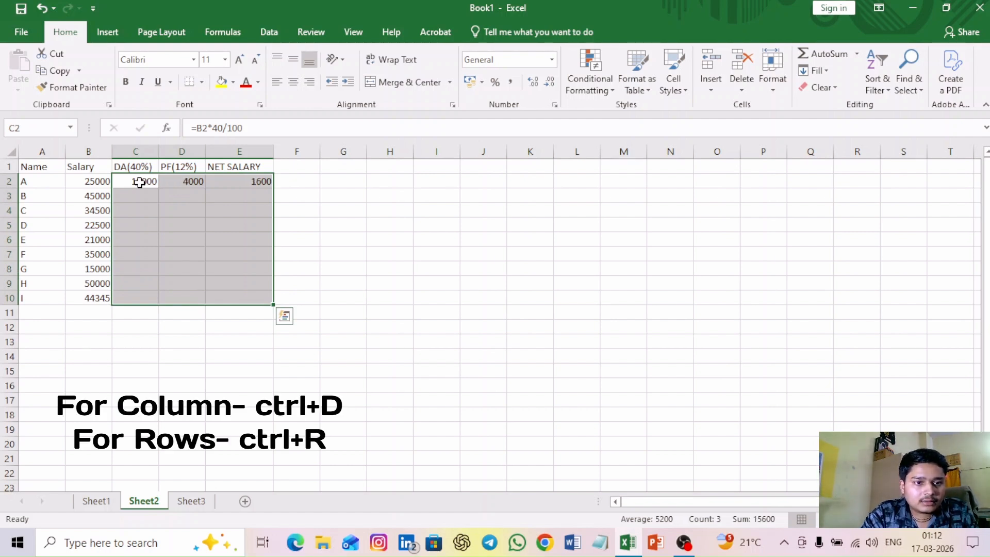
key("ctrl+d")
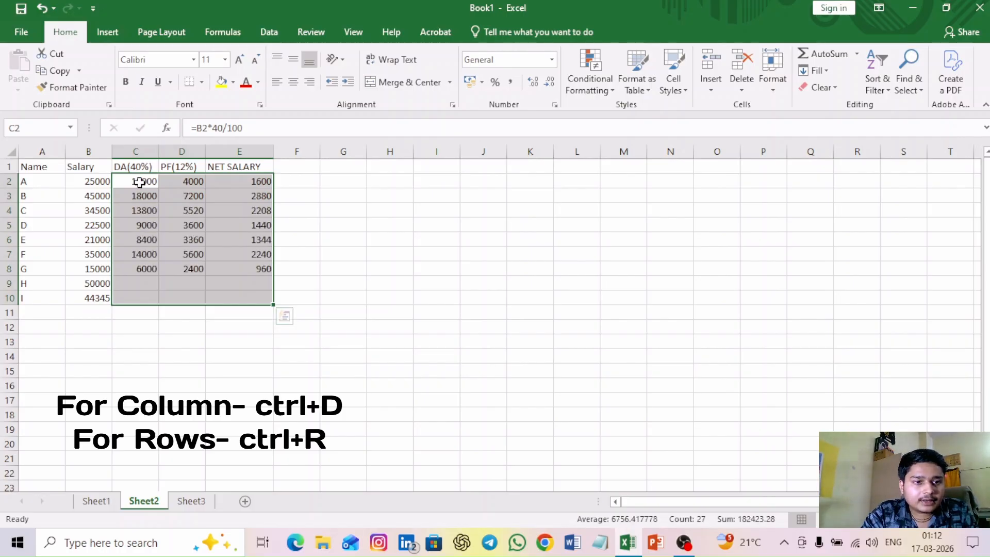
left_click(355, 249)
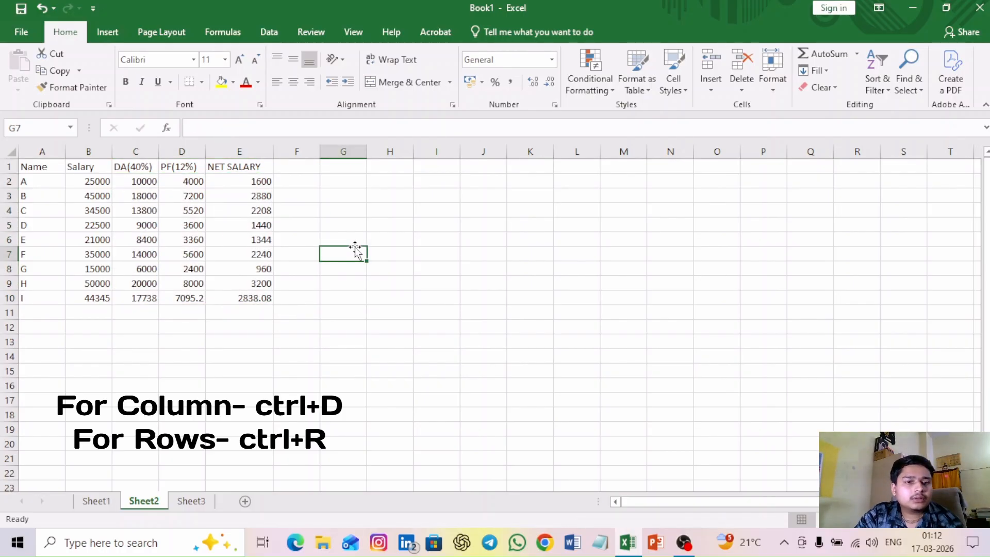
left_click(262, 184)
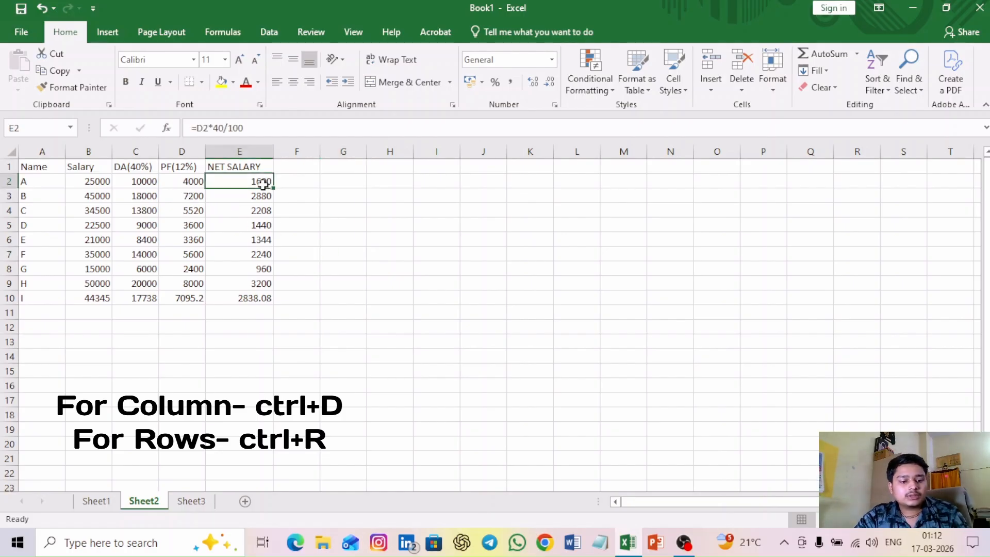
key("ctrl+z")
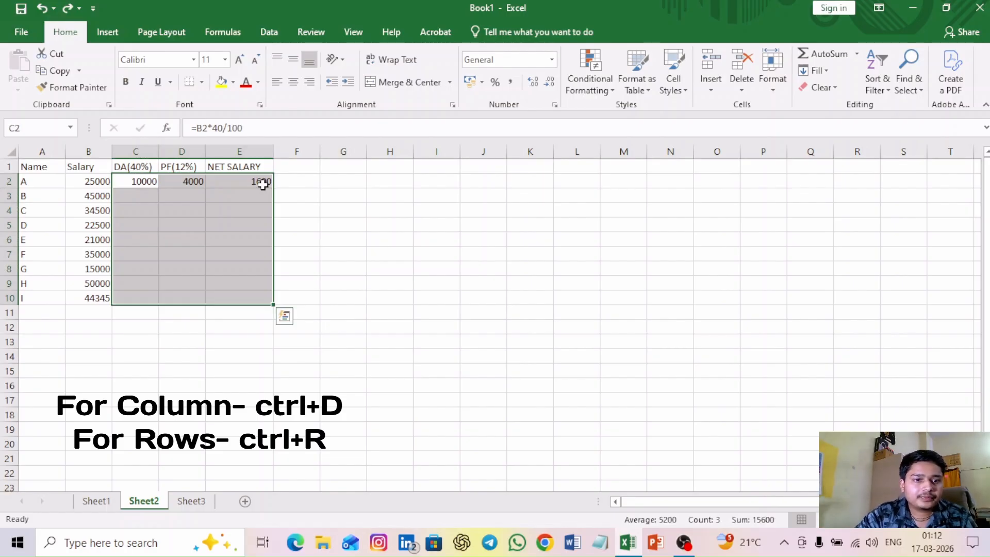
key("ctrl+z")
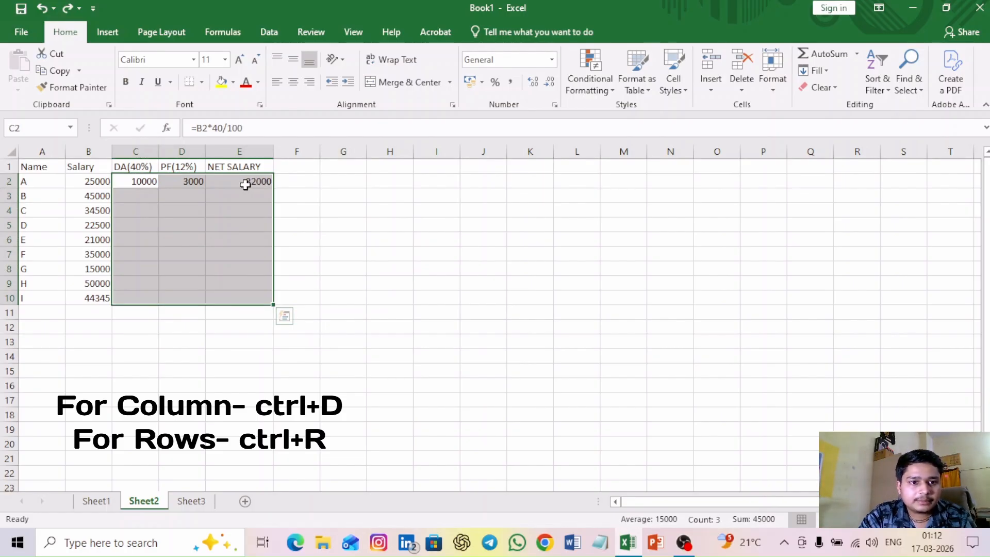
Fill the row 2 DA, PF and net salary formulas down through row 10 in the selected range.
key("ctrl+d")
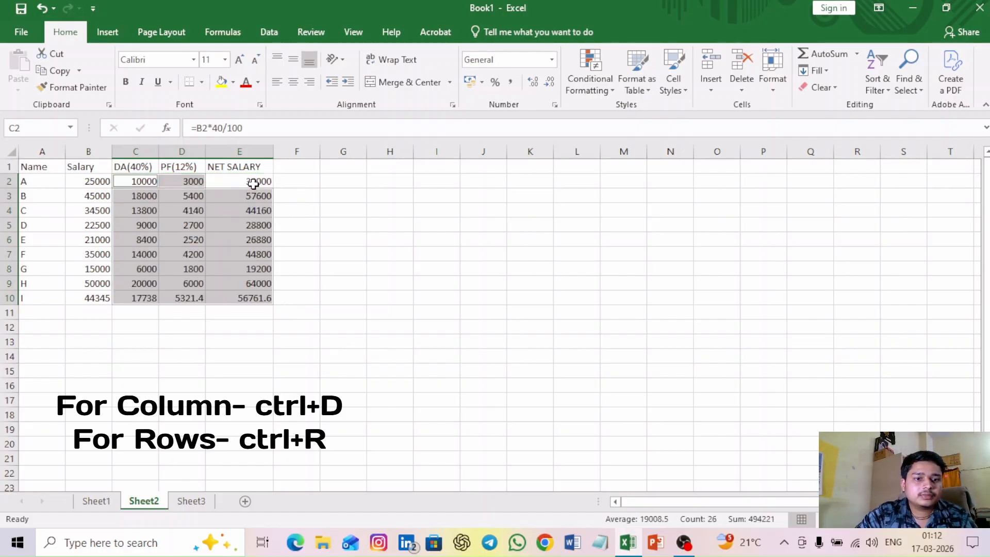
left_click(353, 236)
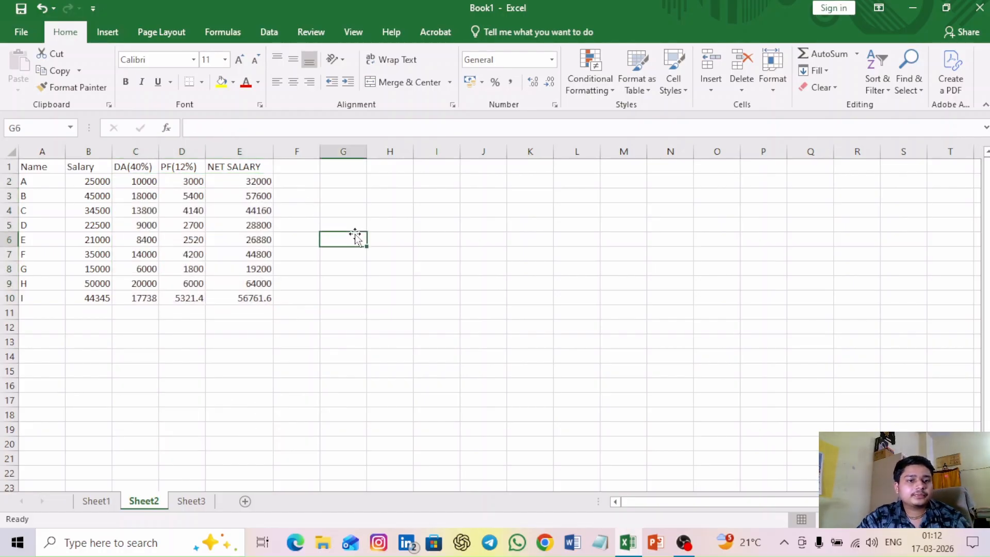
Review the DA, PF and net salary formulas in row 2 and the copied DA formulas in the rows below.
left_click(149, 180)
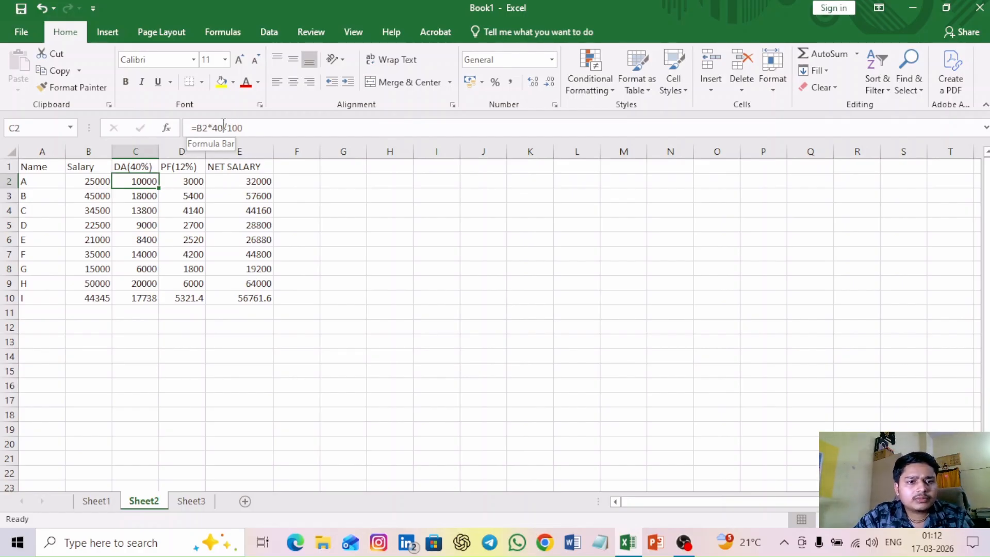
left_click(205, 184)
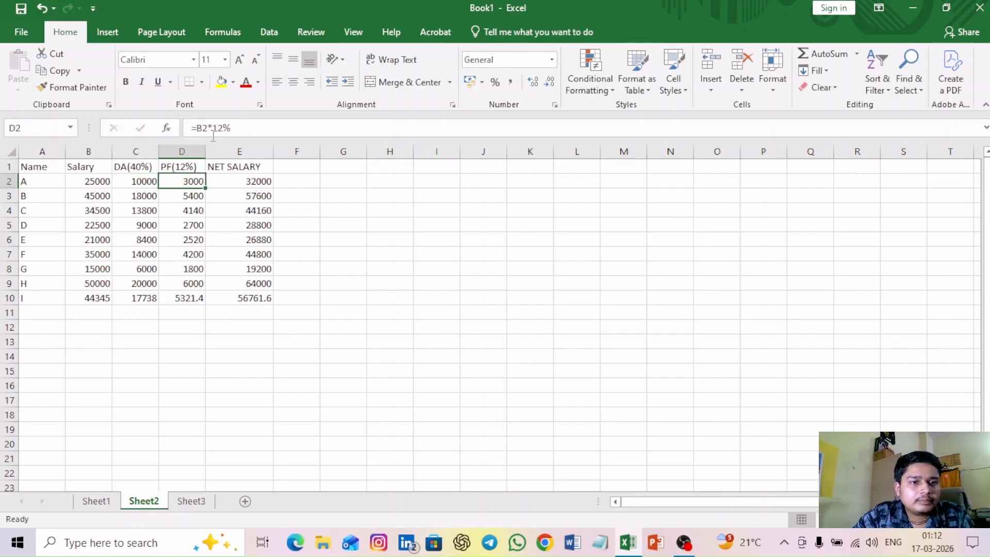
left_click(244, 186)
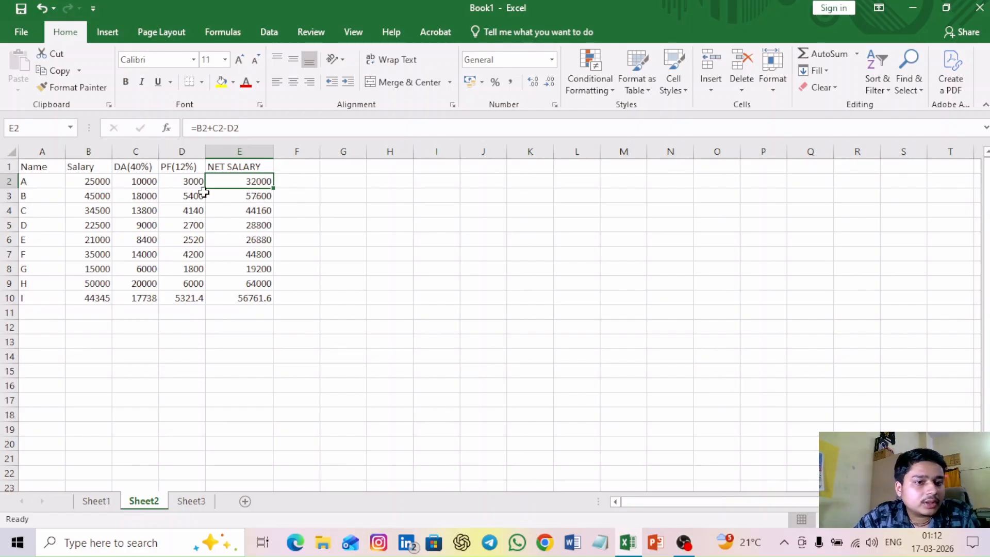
left_click(146, 183)
left_click(146, 195)
left_click(150, 213)
left_click(149, 198)
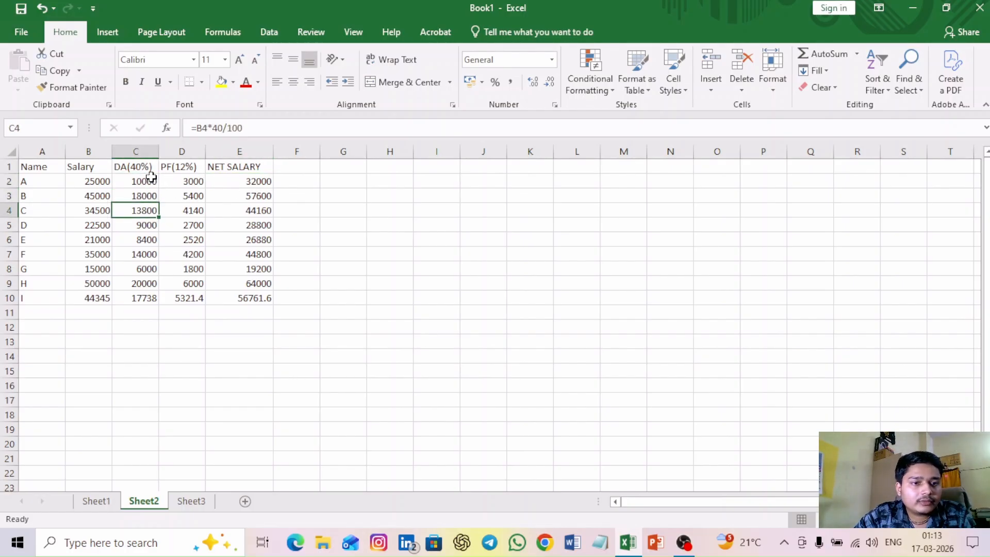
Select the range C2:E10 to review the filled DA, PF and net salary results, and clear the selection.
left_click(151, 178)
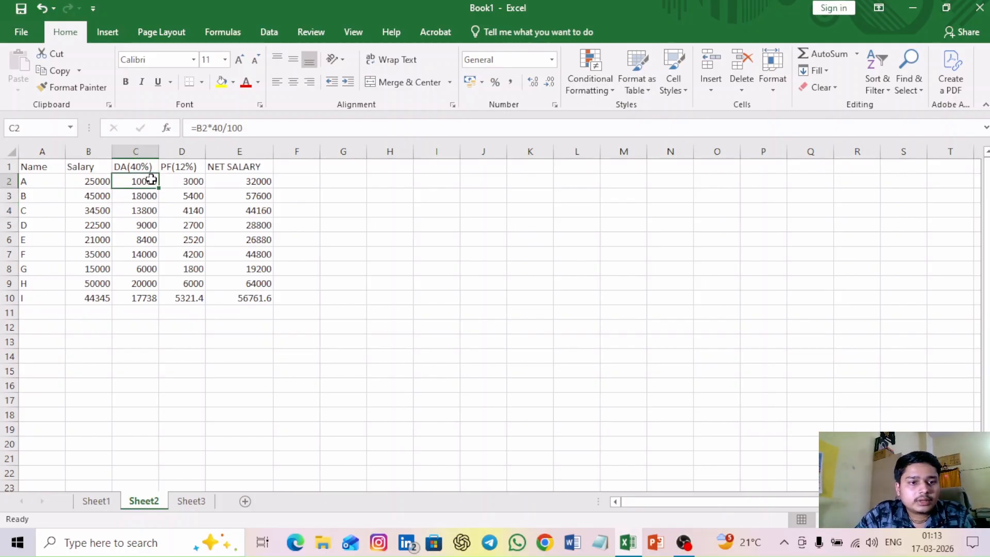
key("shift+Right")
key("shift+Right")
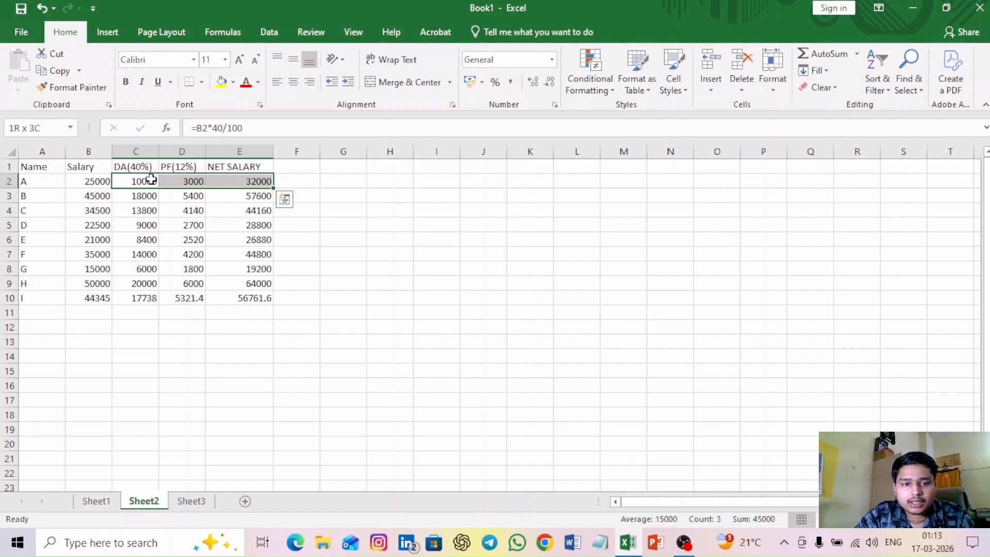
key("shift+Down")
key("shift+Down")
key("shift+Down")
key("shift+Down")
key("shift+Down")
key("shift+Down")
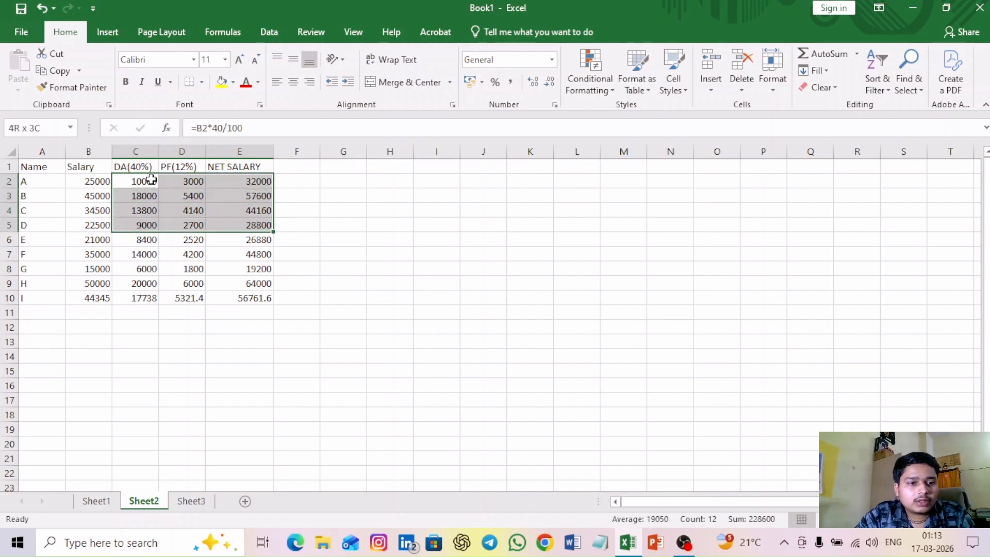
key("shift+Down")
key("shift+Down")
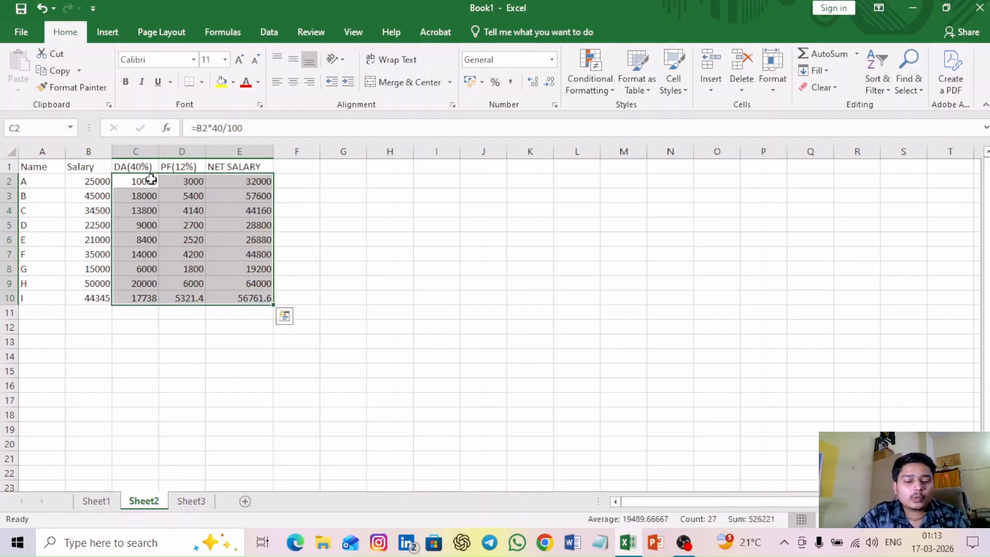
left_click(389, 195)
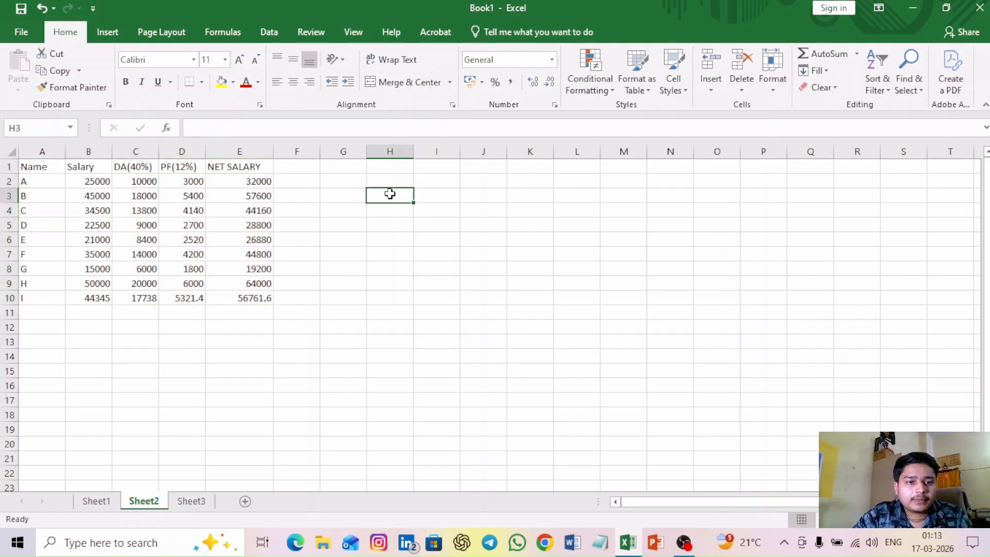
Enter the row labels Average, Maximum and Minimun in cells A11 to A13 below the names.
left_click(44, 312)
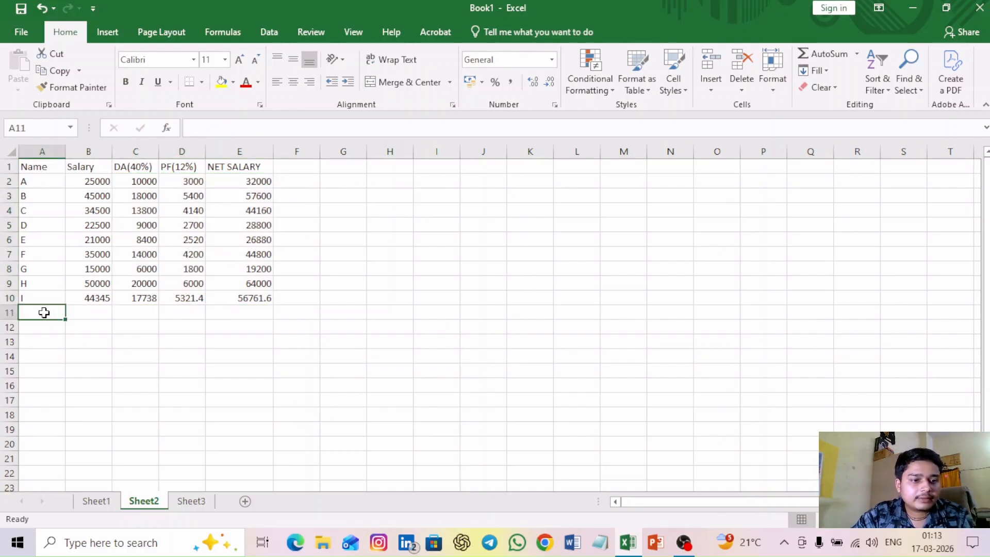
type("A")
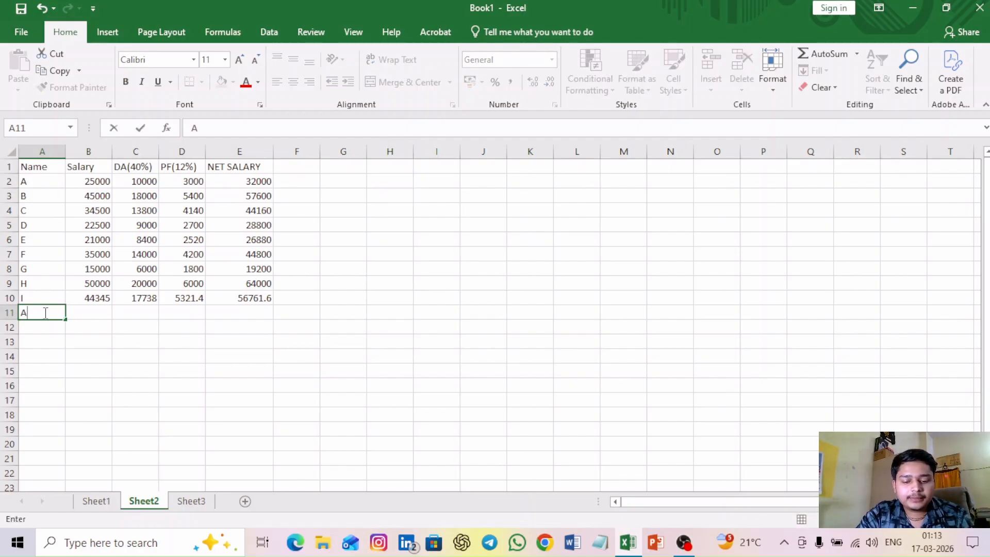
type("verage")
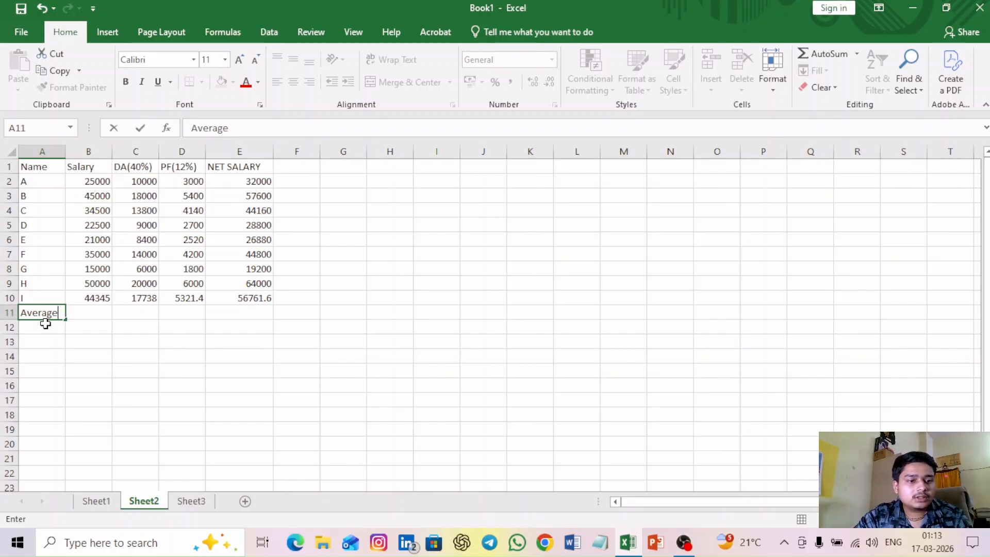
left_click(46, 323)
type("Ma")
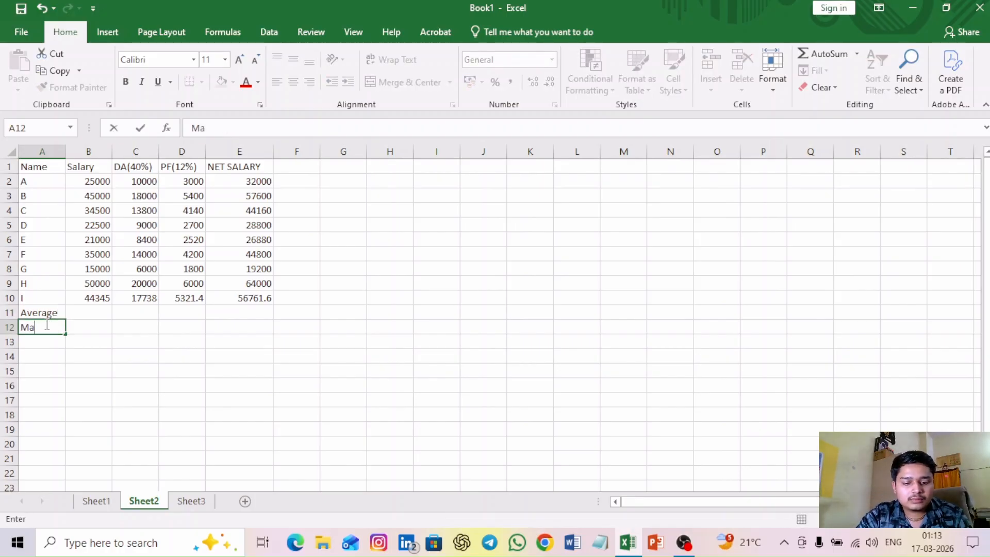
type("ximum")
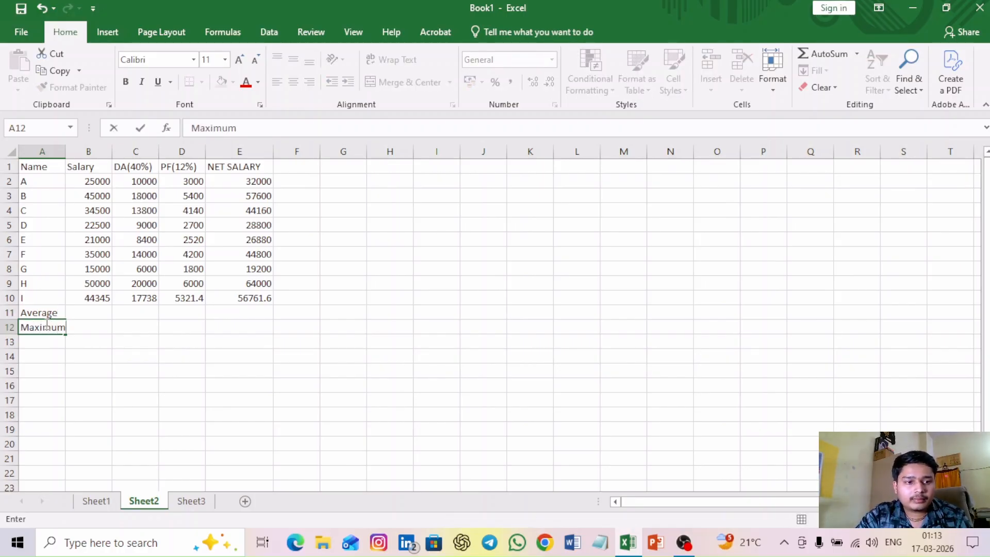
left_click(46, 337)
type("Mi")
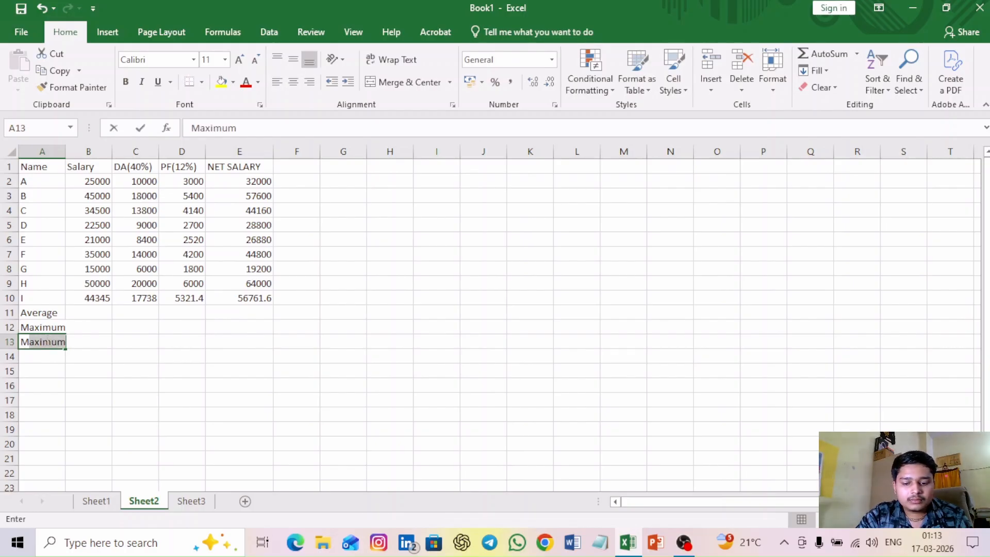
type("nimun")
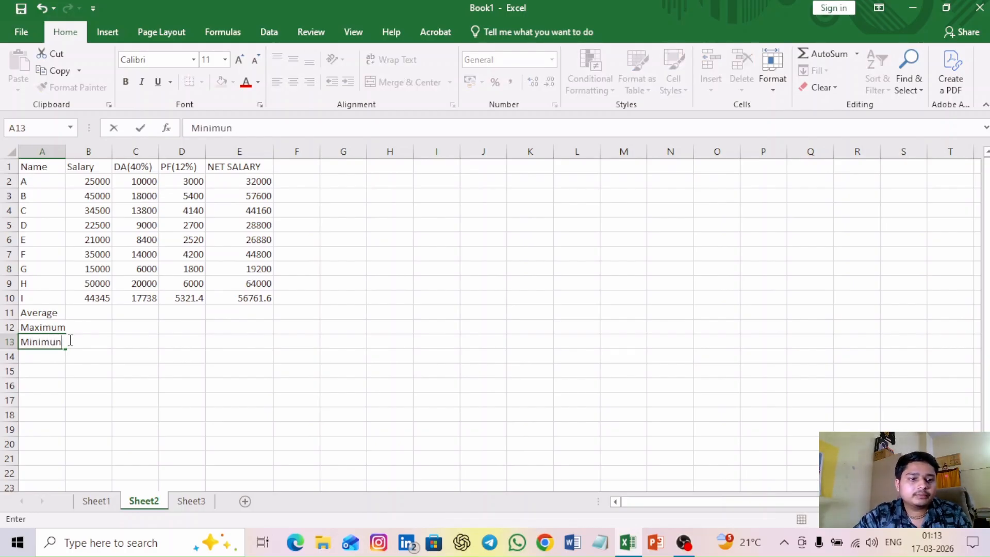
left_click(94, 312)
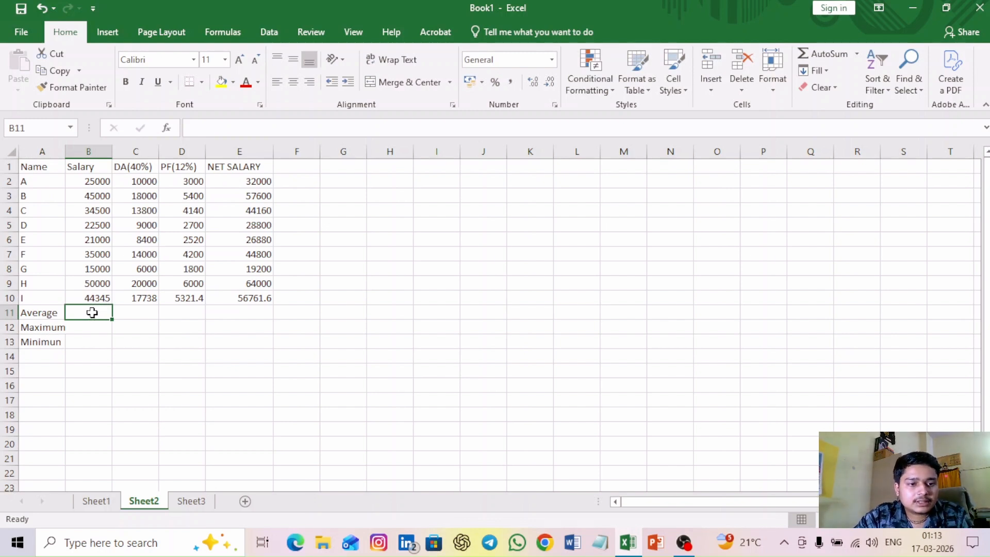
type("=")
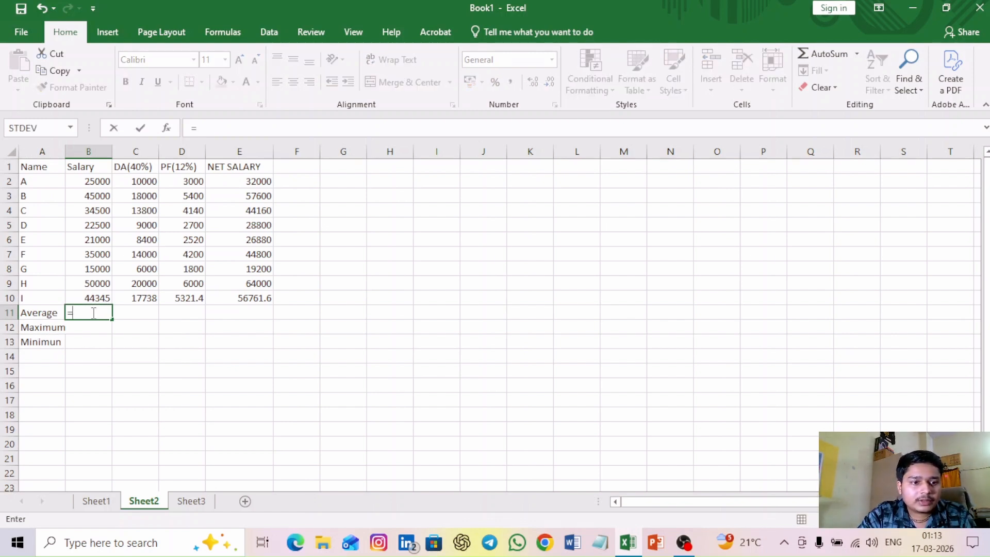
type("AV")
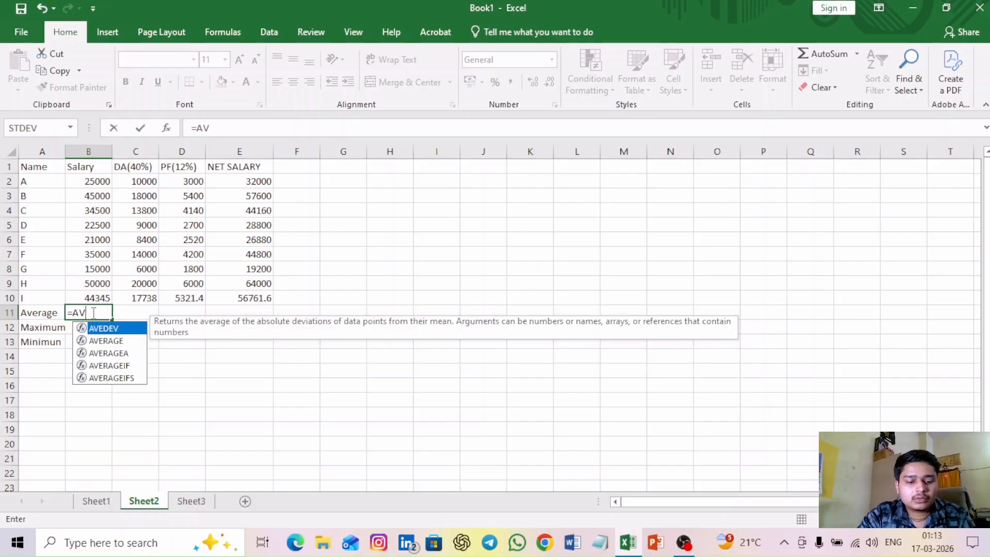
type("ER")
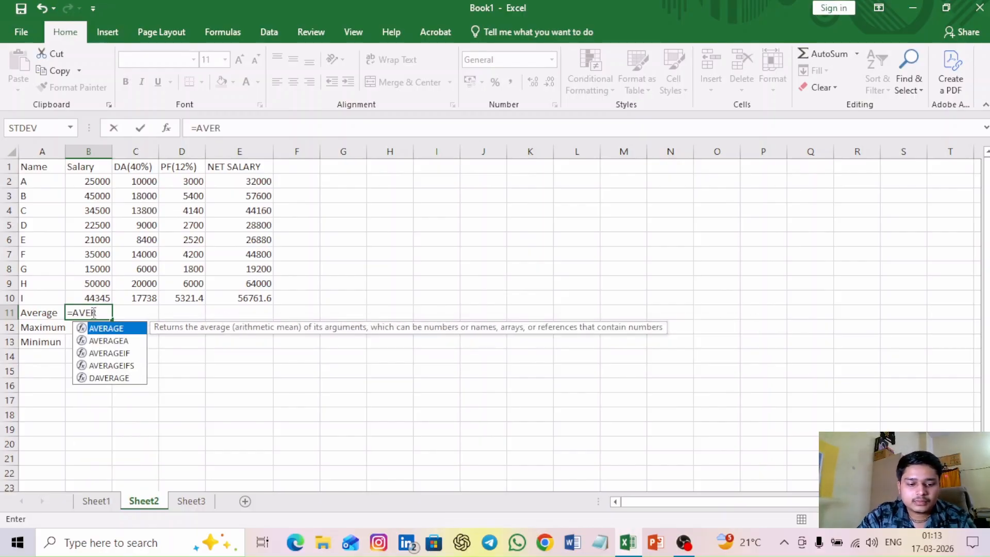
key("Return")
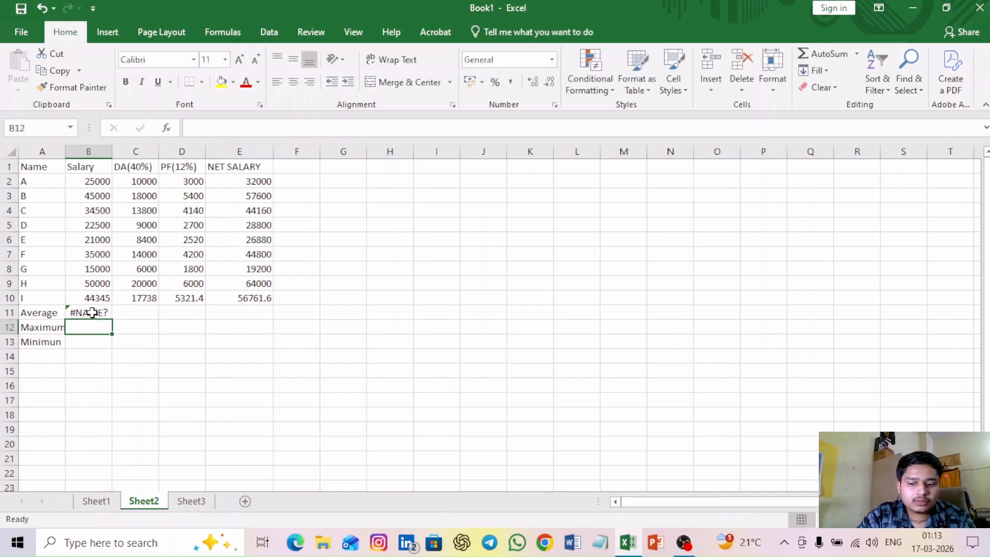
left_click(92, 312)
key("BackSpace")
Calculate the average salary in B11 with the AVERAGE function over the range B2:B10.
type("=")
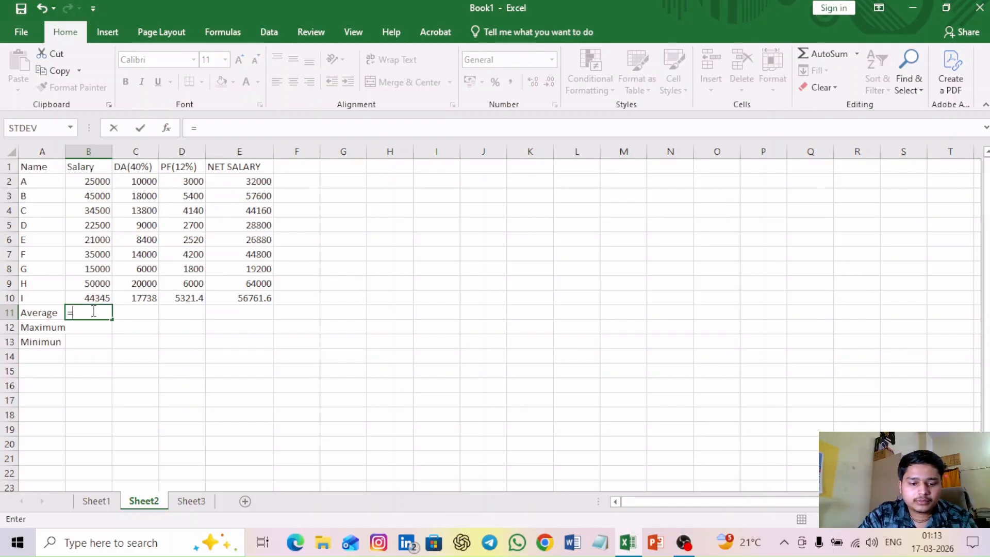
type("AVE")
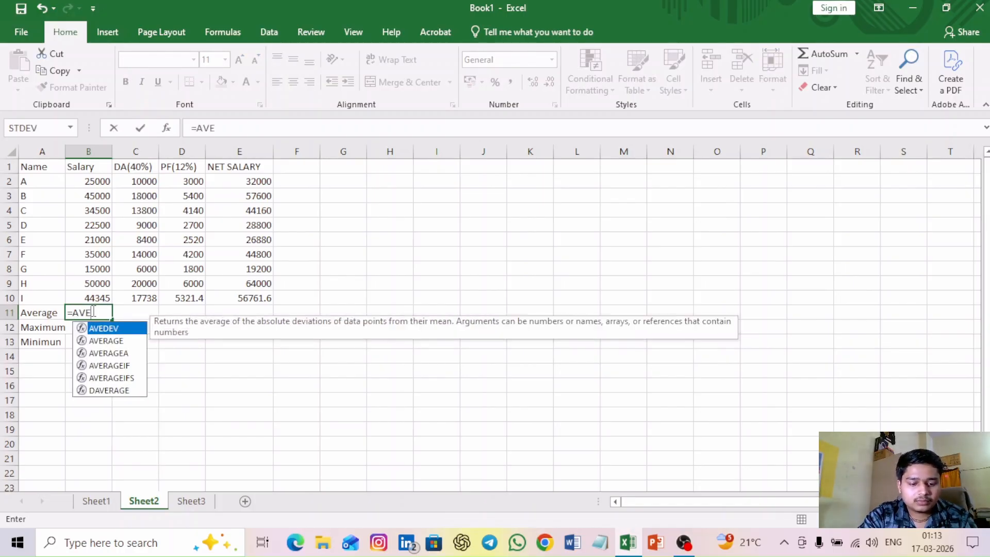
type("RAGE")
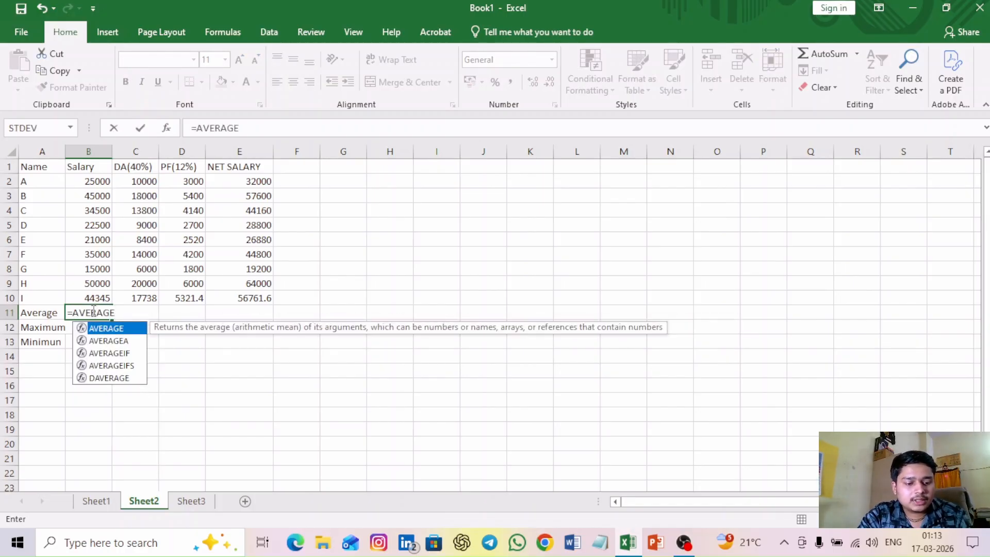
type("(")
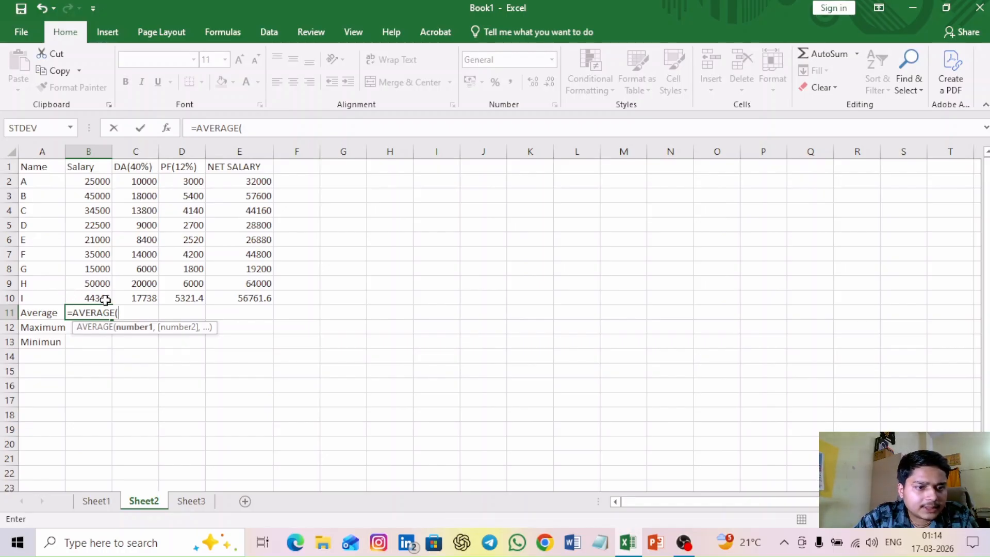
left_click(88, 181)
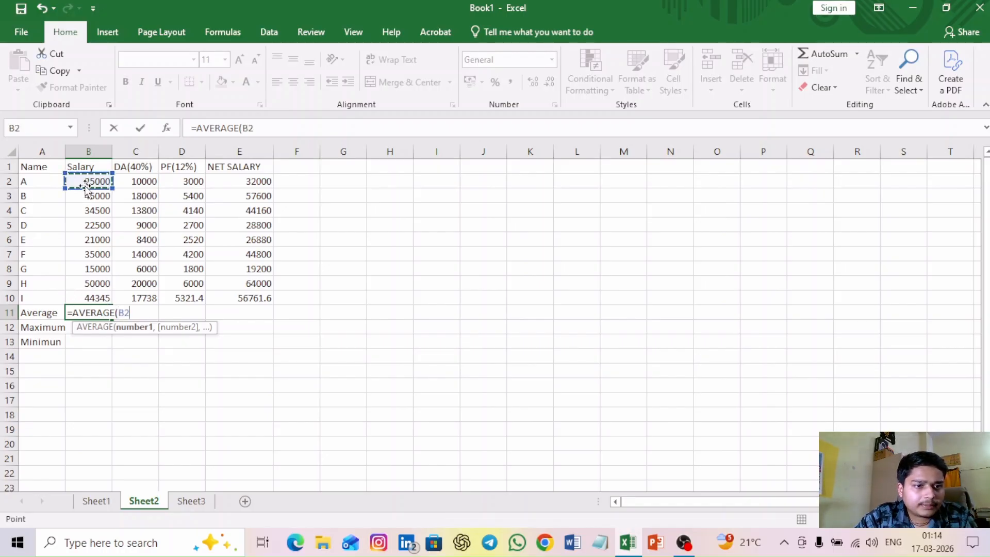
left_click_drag(88, 181, 88, 254)
key("shift+Down")
key("shift+Down")
key("shift+Down")
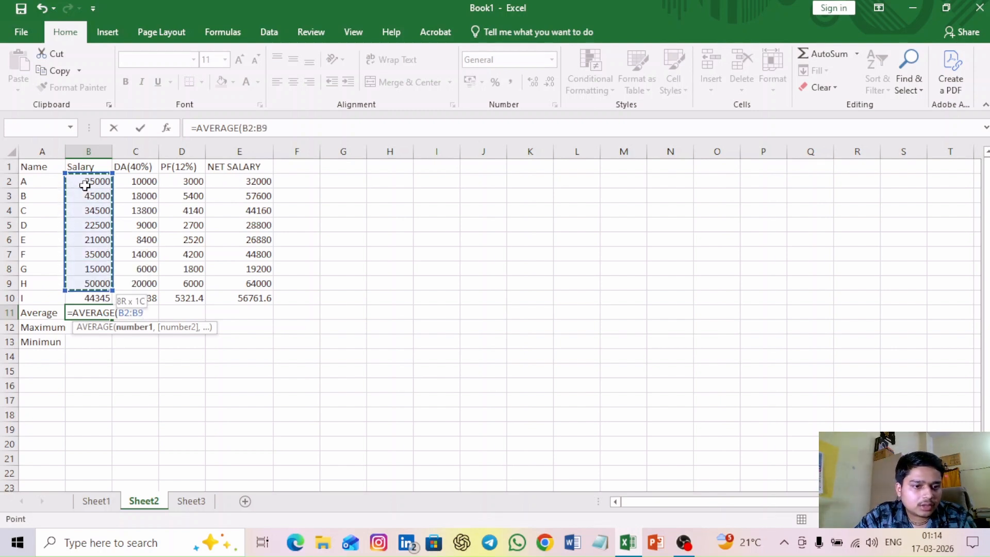
key("Return")
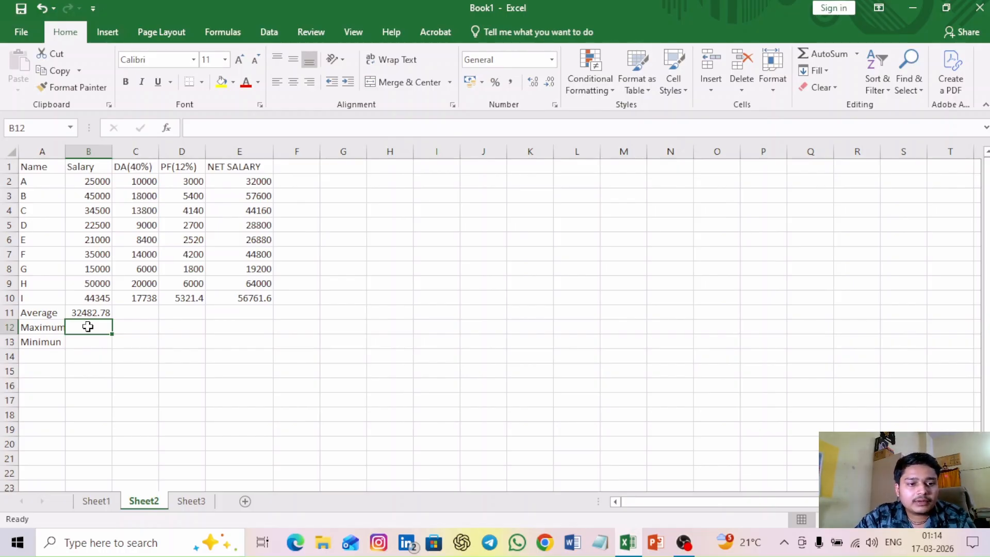
left_click(845, 54)
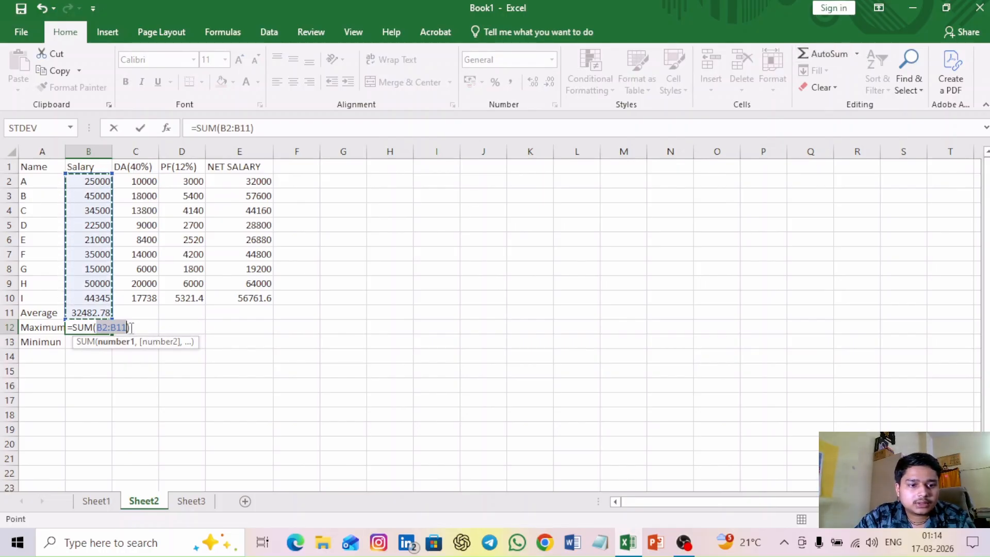
key("BackSpace")
key("BackSpace")
key("BackSpace")
key("BackSpace")
key("BackSpace")
key("BackSpace")
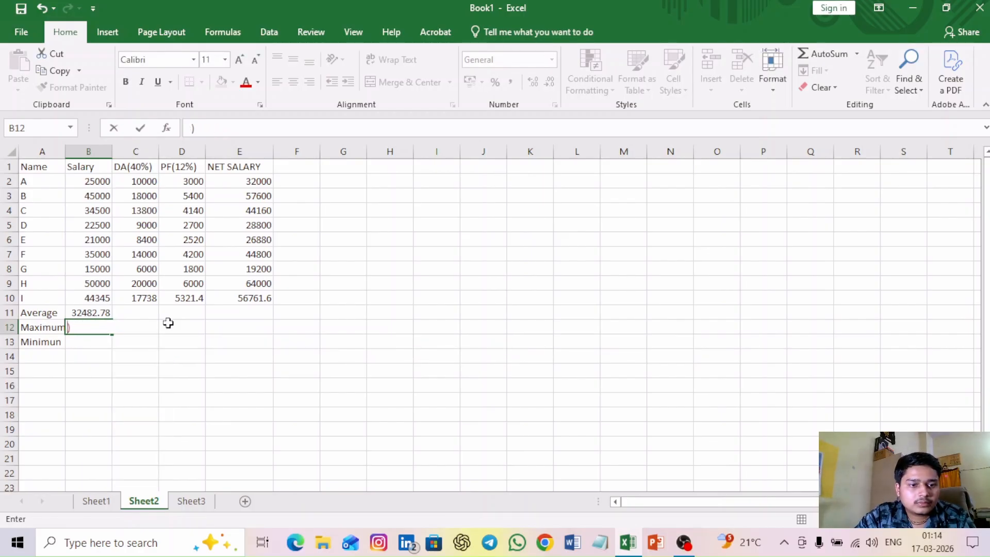
left_click(168, 323)
left_click(97, 324)
key("BackSpace")
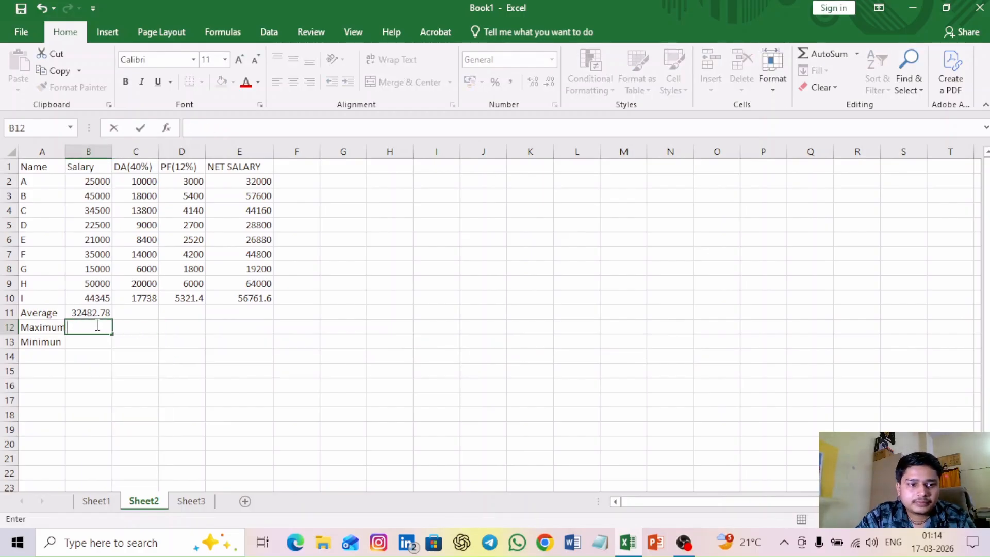
left_click(857, 55)
left_click(840, 125)
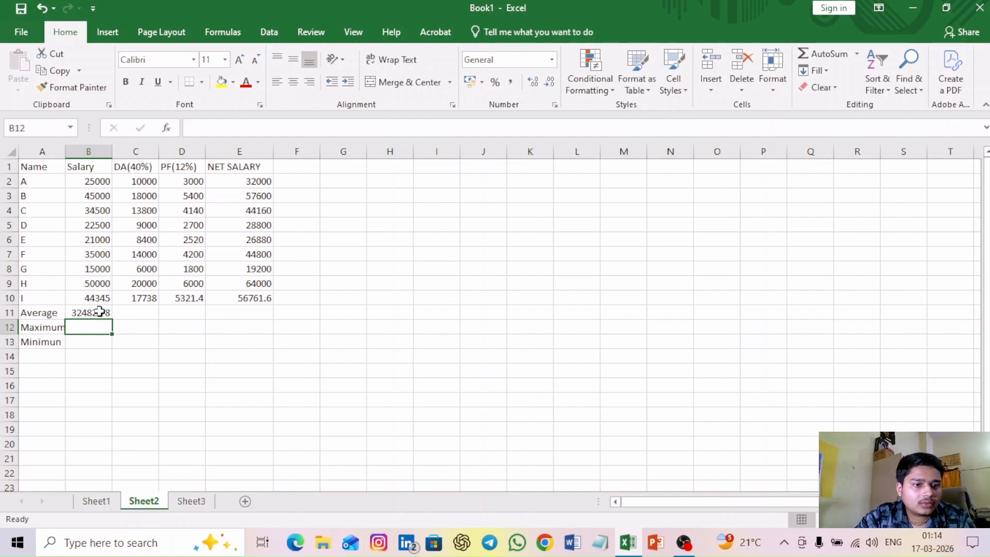
left_click(96, 181)
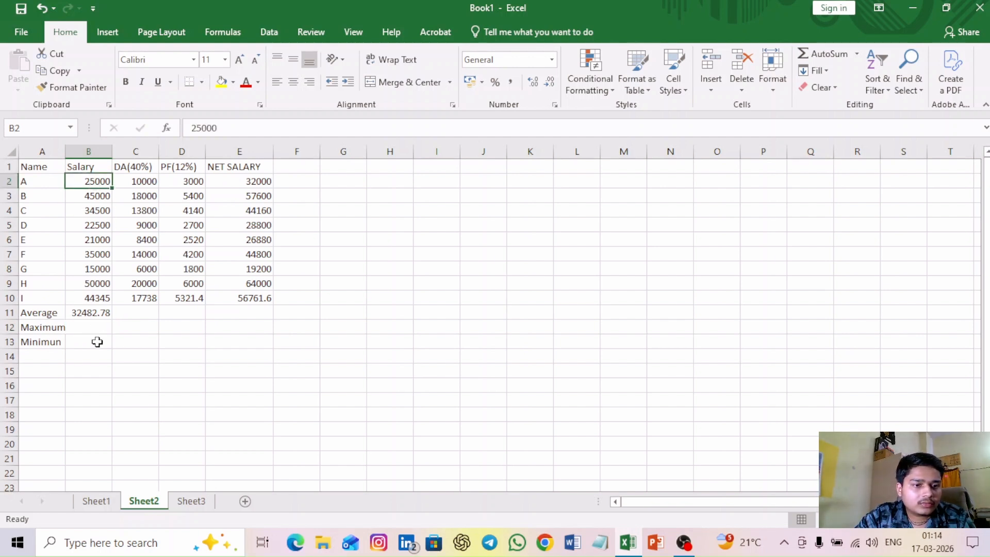
left_click(94, 326)
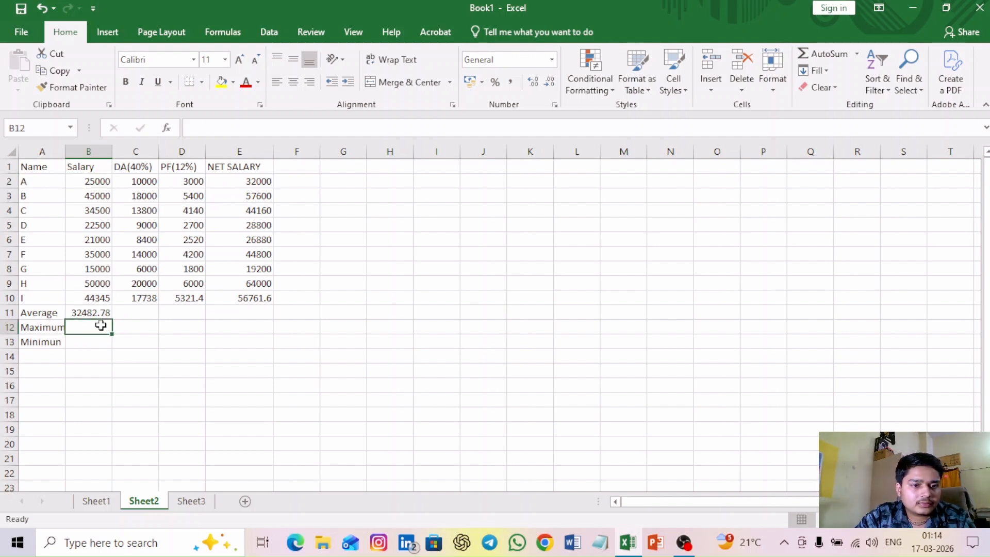
Calculate the maximum salary in B12 with the AutoSum Max function, setting its range to B2:B10.
left_click(857, 55)
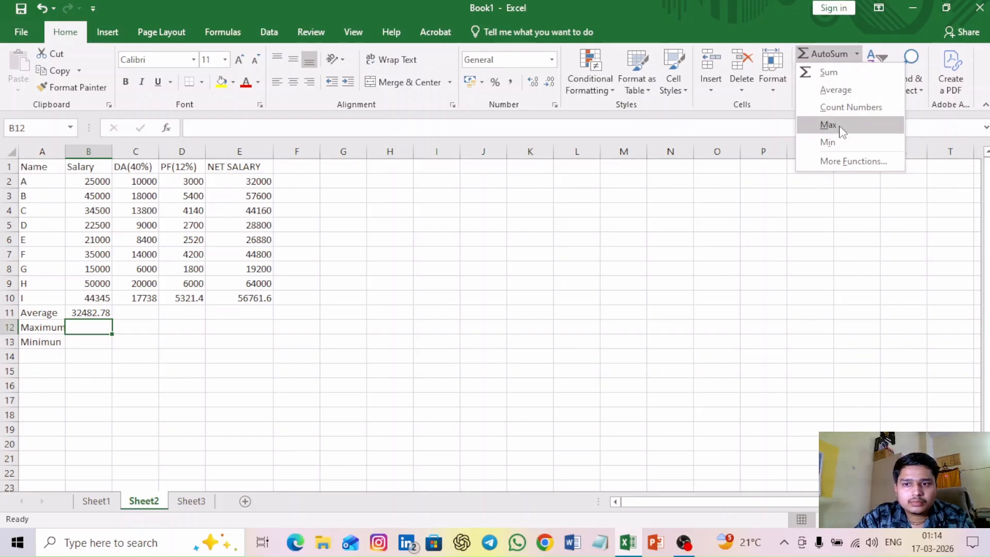
left_click(828, 125)
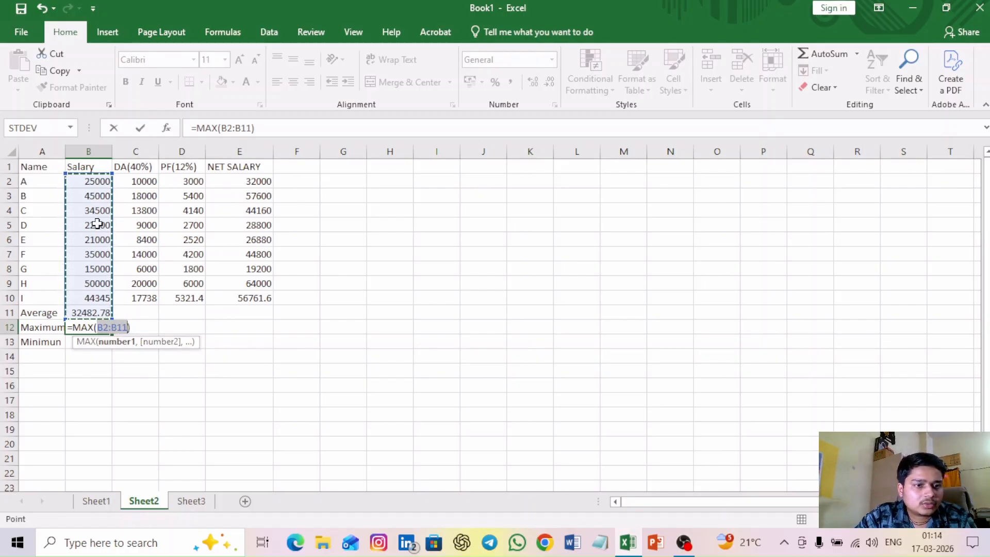
left_click(155, 223)
left_click(104, 182)
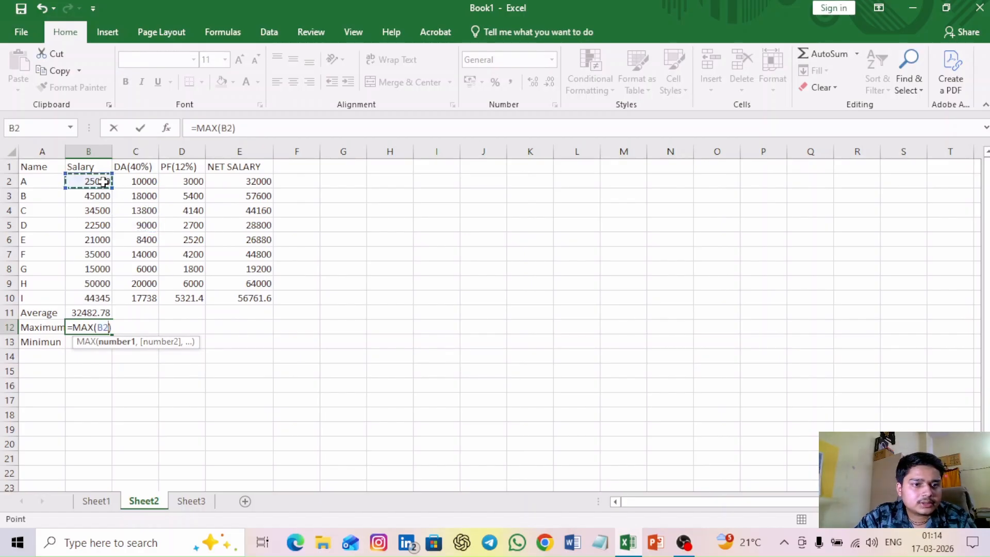
left_click_drag(103, 182, 104, 239)
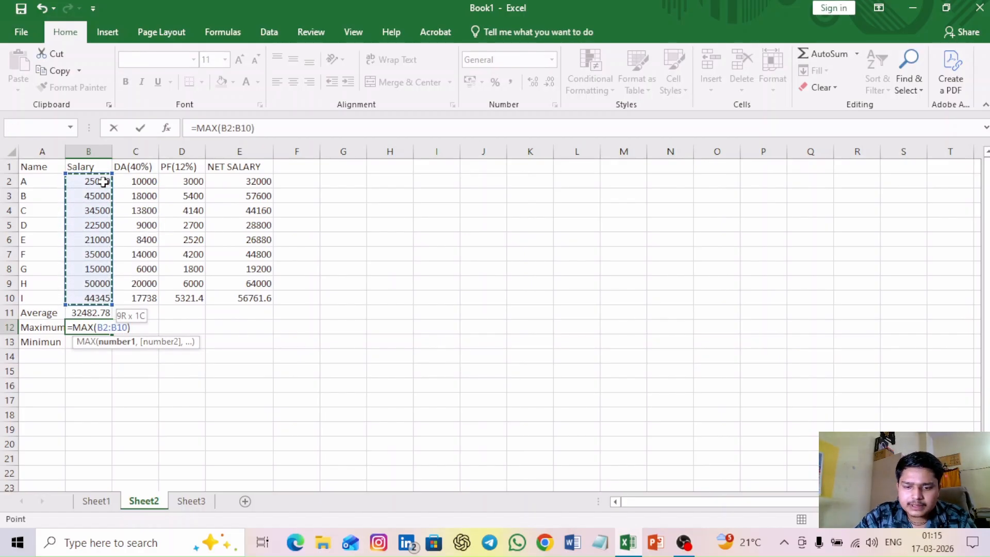
key("Return")
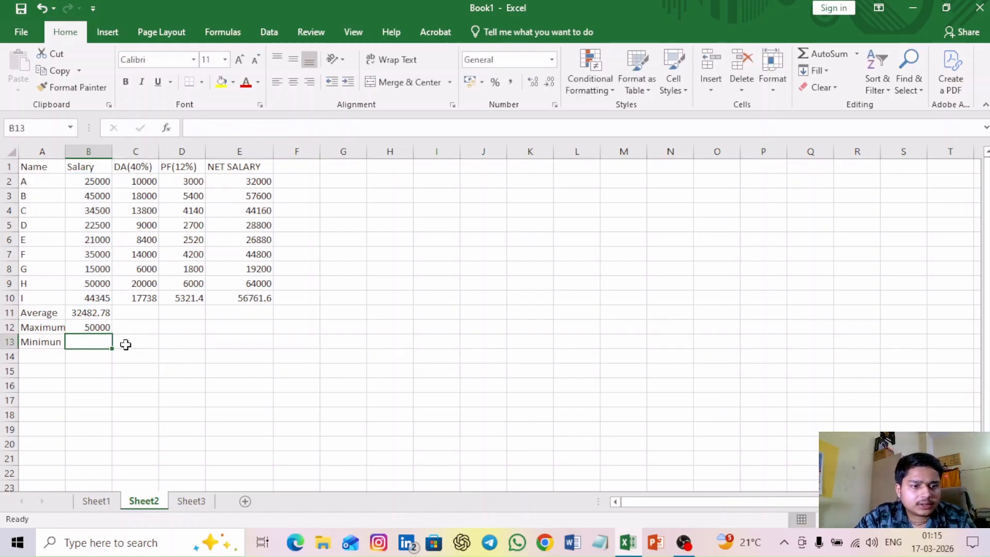
Calculate the minimum salary in B13 with the AutoSum Min function, setting its range to B2:B10.
left_click(858, 54)
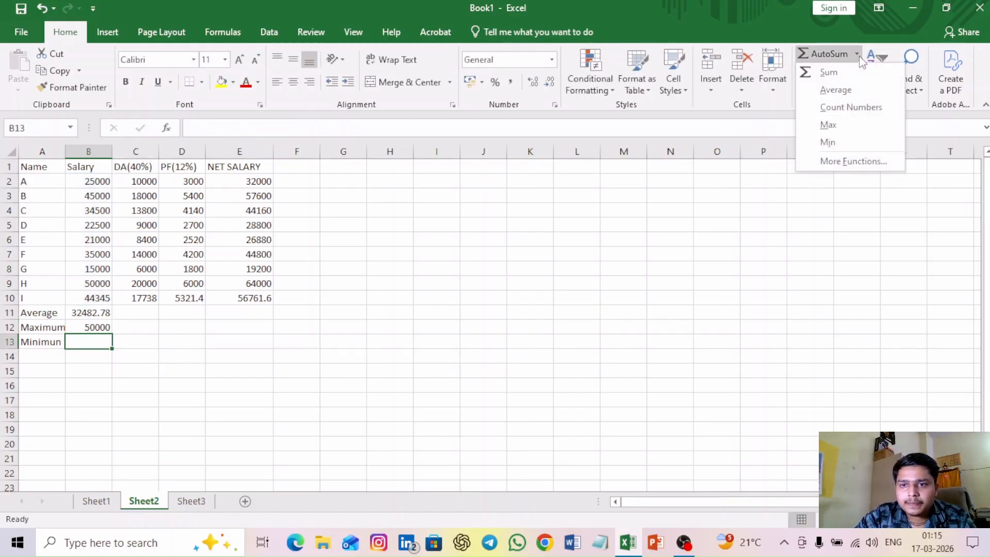
left_click(842, 141)
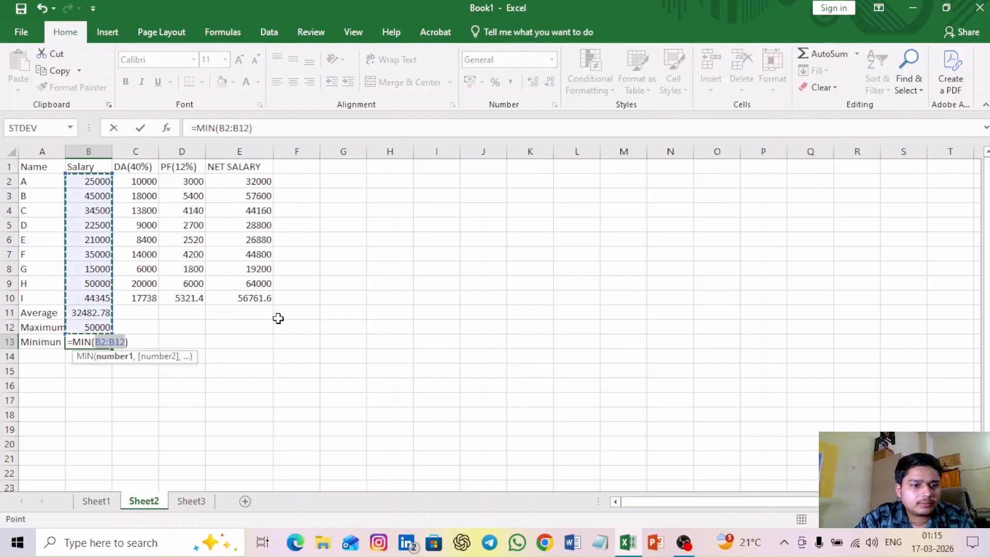
left_click(143, 213)
left_click(105, 184)
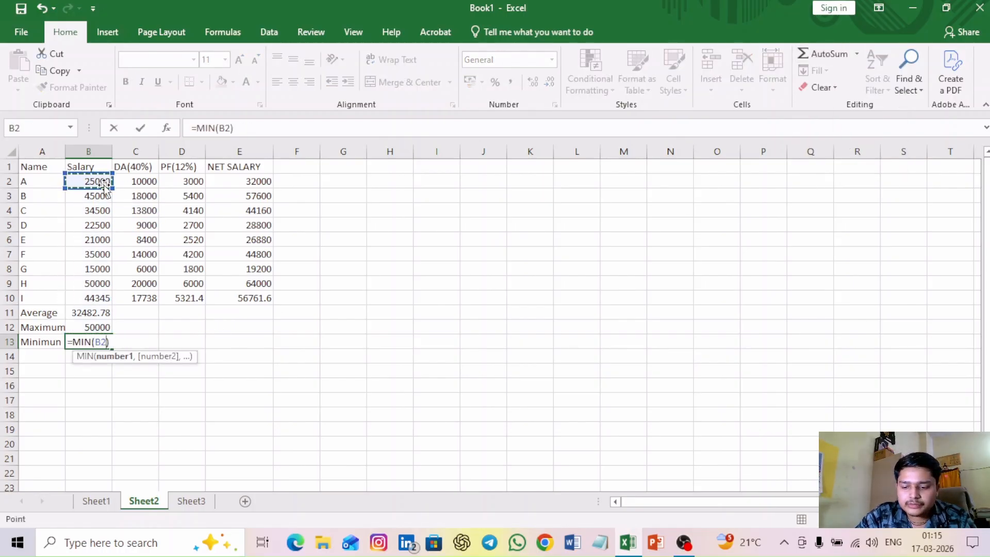
key("shift+Down")
key("shift+Down")
key("shift+Down")
key("shift+Down")
key("shift+Down")
key("shift+Down")
key("shift+Down")
key("shift+Down")
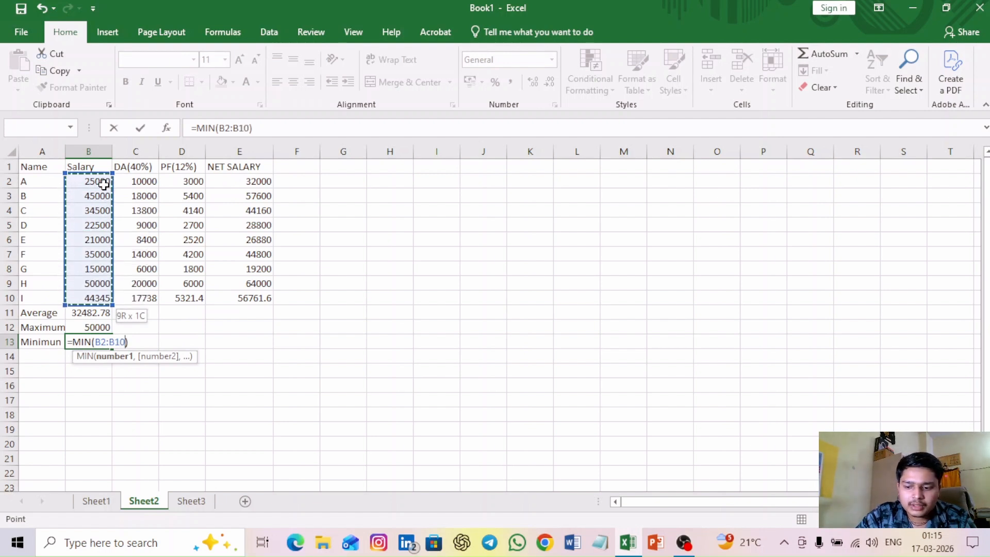
key("Return")
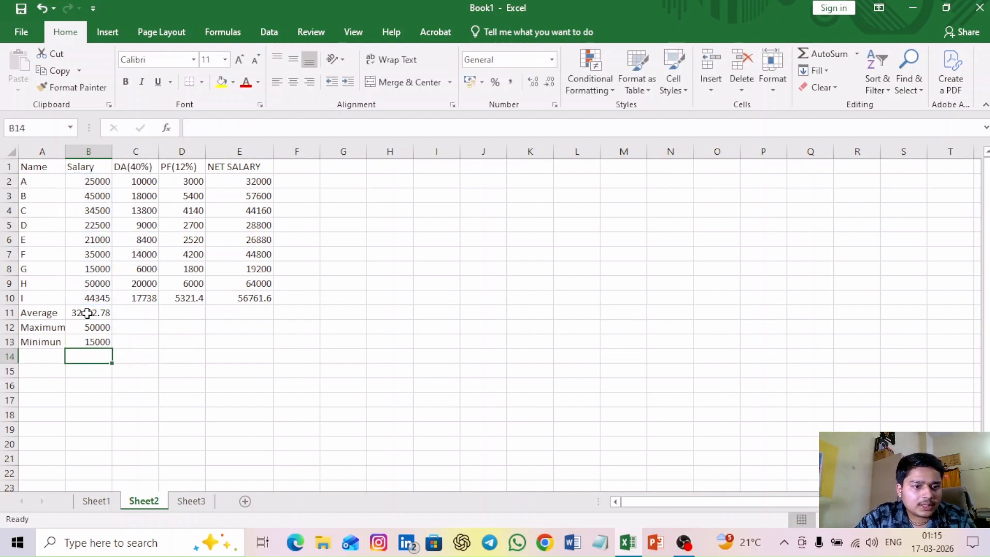
Fill the average, maximum and minimum formulas from B11:B13 across the DA, PF and NET SALARY columns to E13, and clear the selection.
left_click(145, 312)
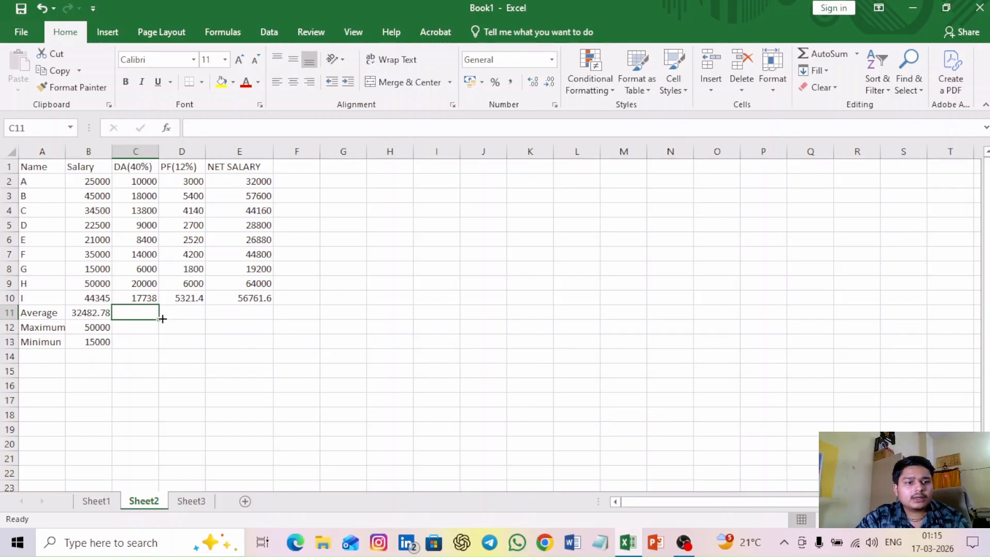
left_click(188, 316)
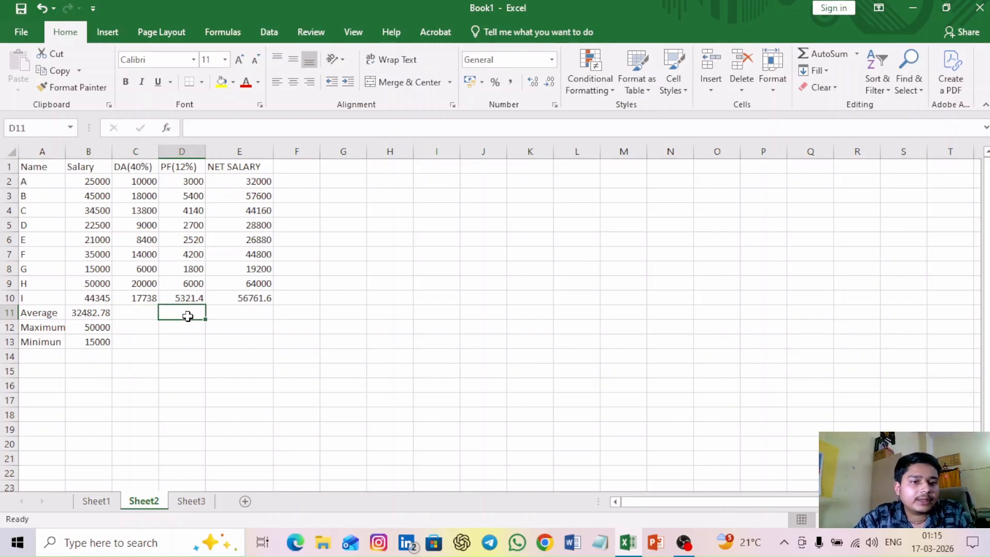
left_click(96, 315)
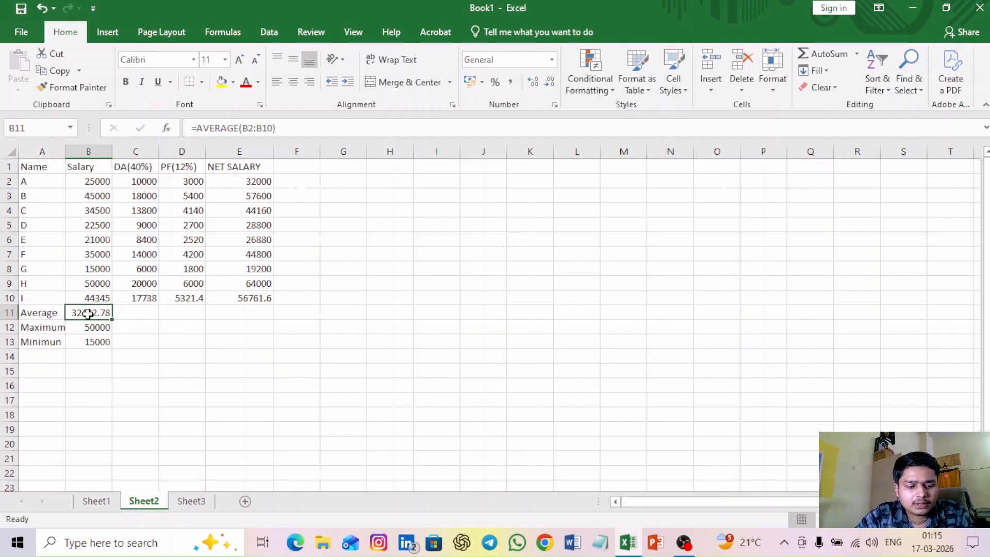
key("shift+Down")
key("shift+Down")
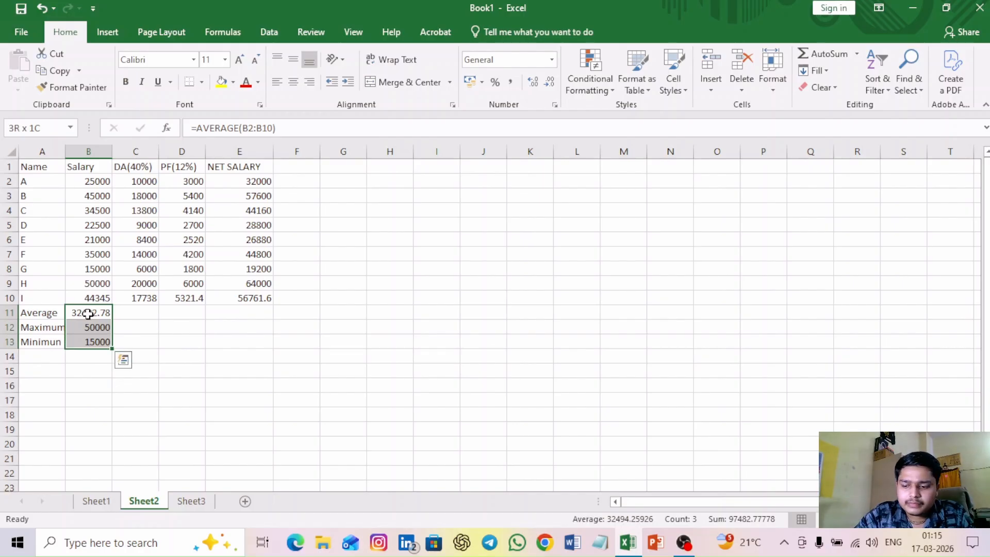
key("shift+Right")
key("shift+Right")
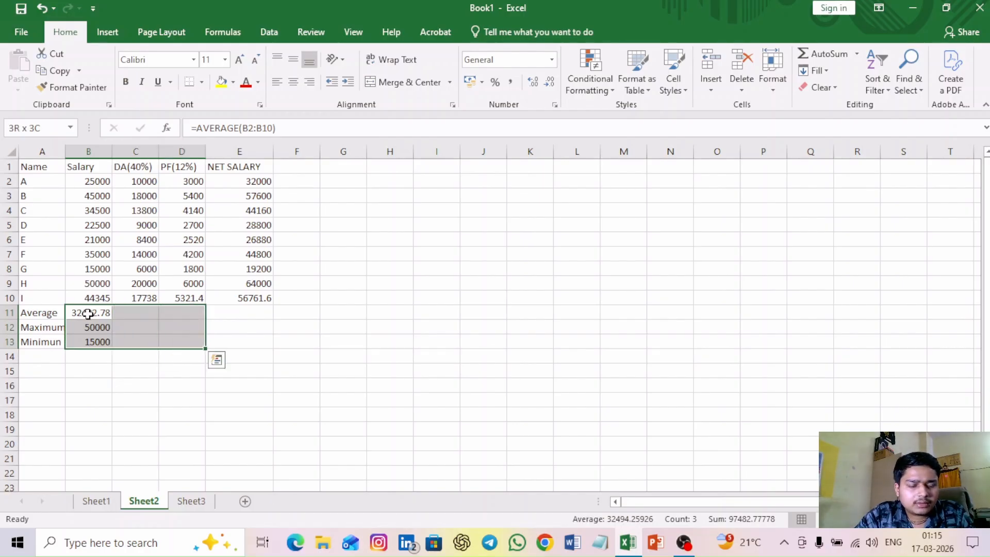
key("shift+Right")
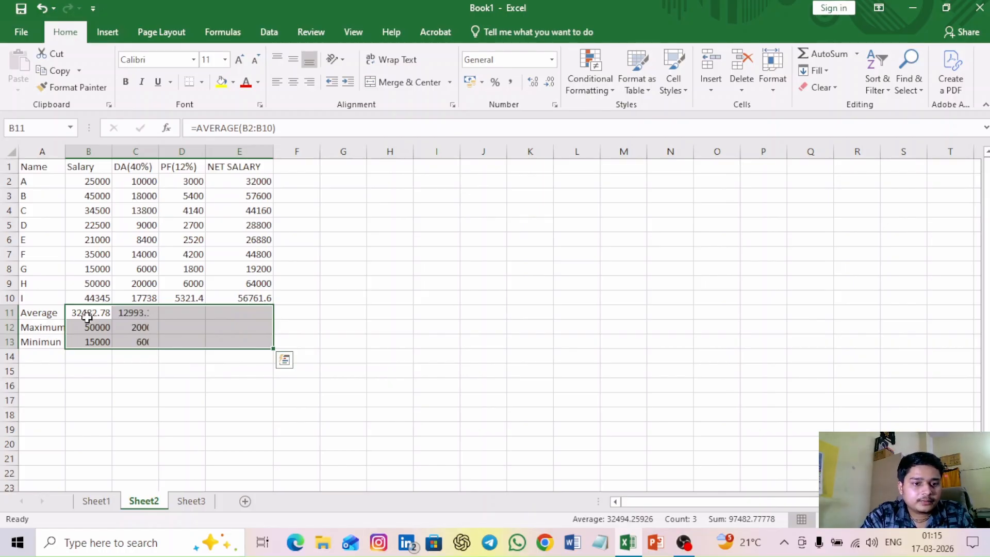
left_click(87, 327)
left_click(376, 353)
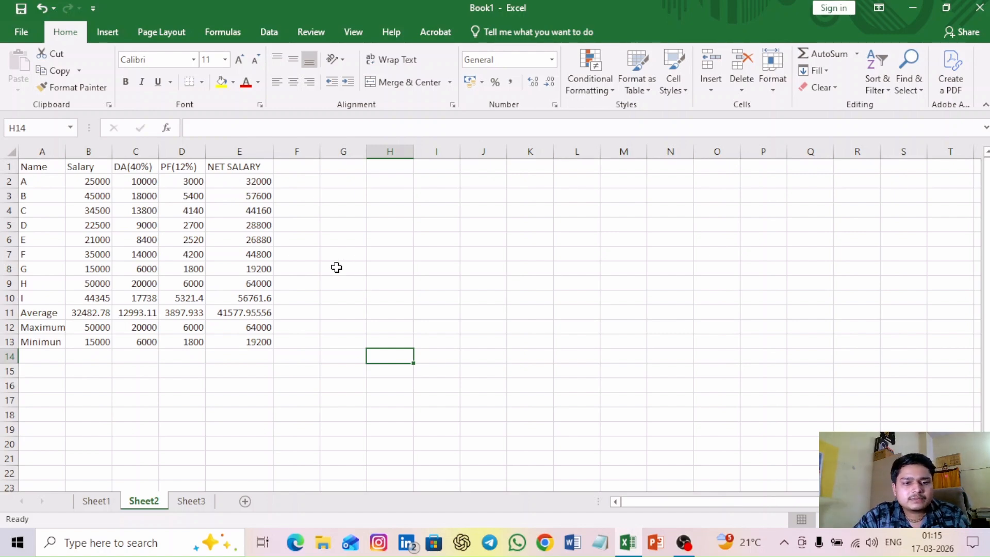
left_click(921, 5)
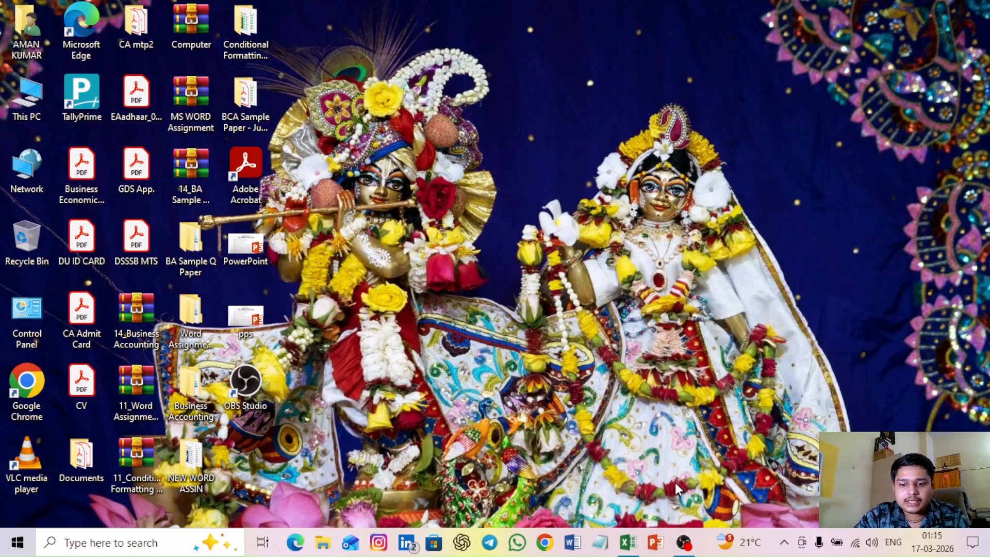
left_click(683, 543)
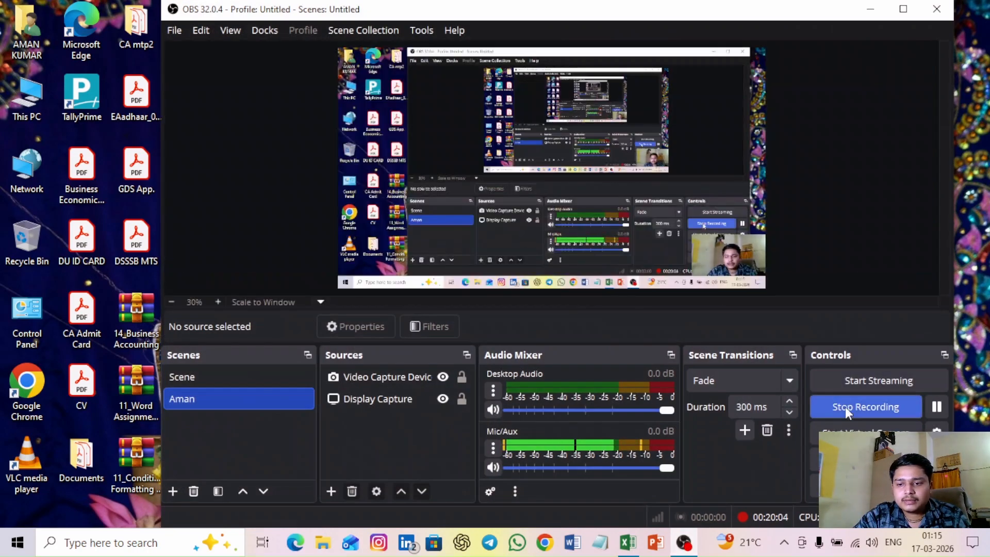